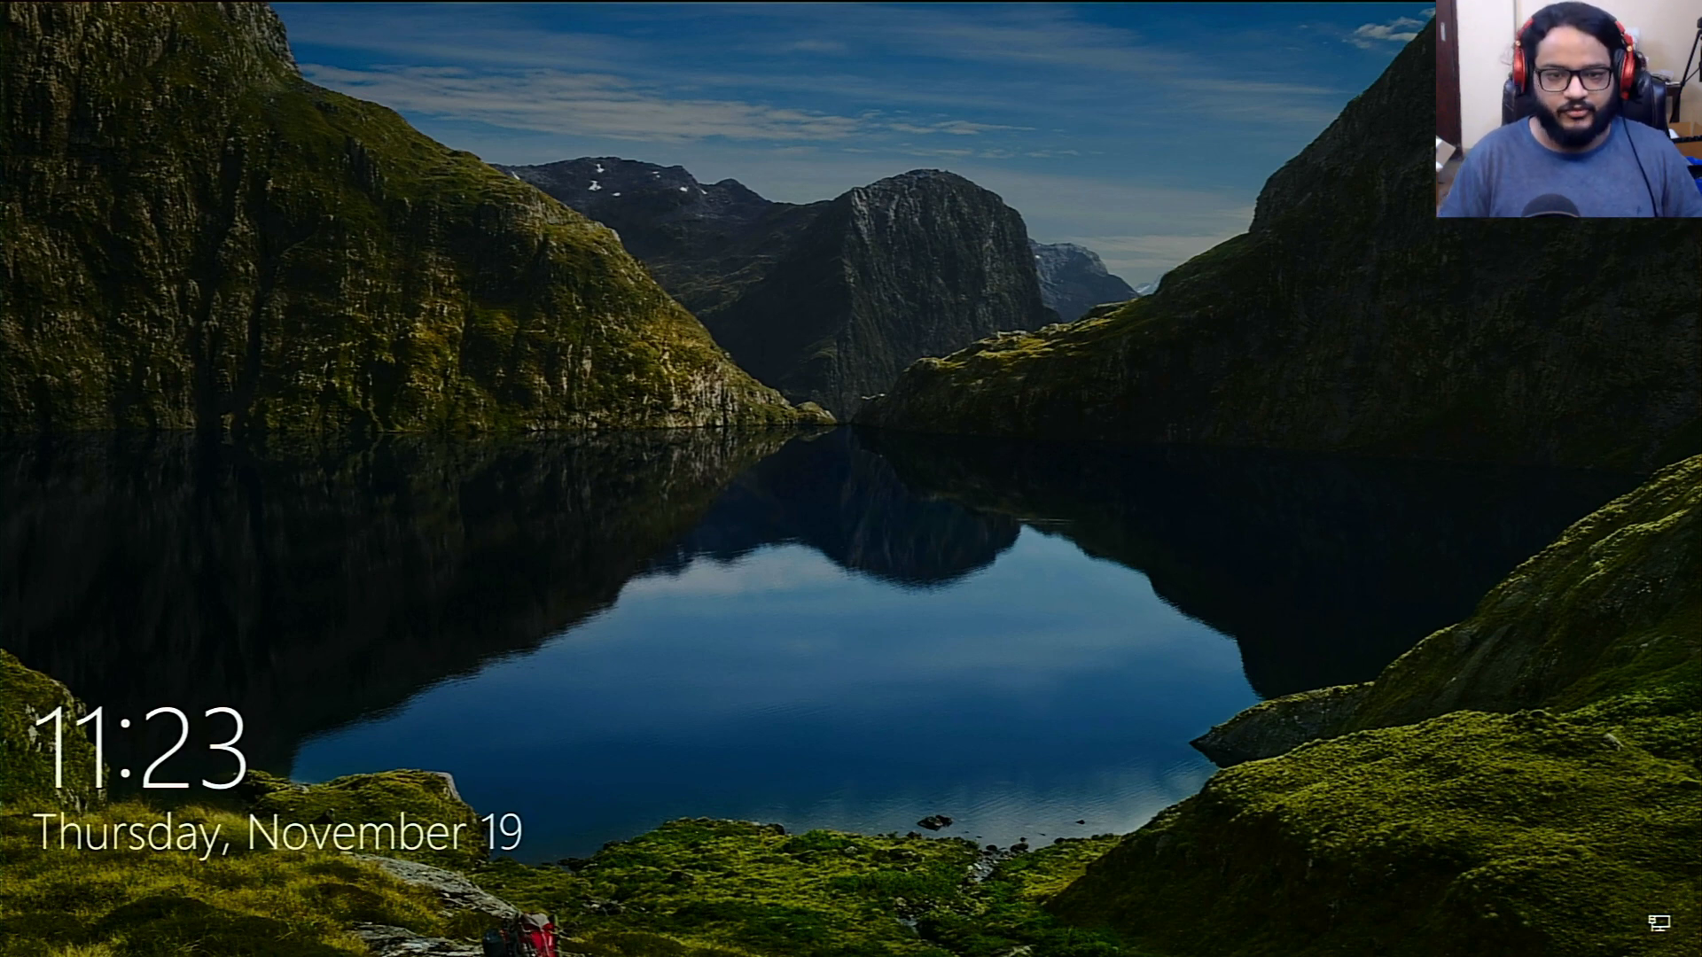
# Dismiss the lock screen and sign in to Windows with the account password
pyautogui.press('space')
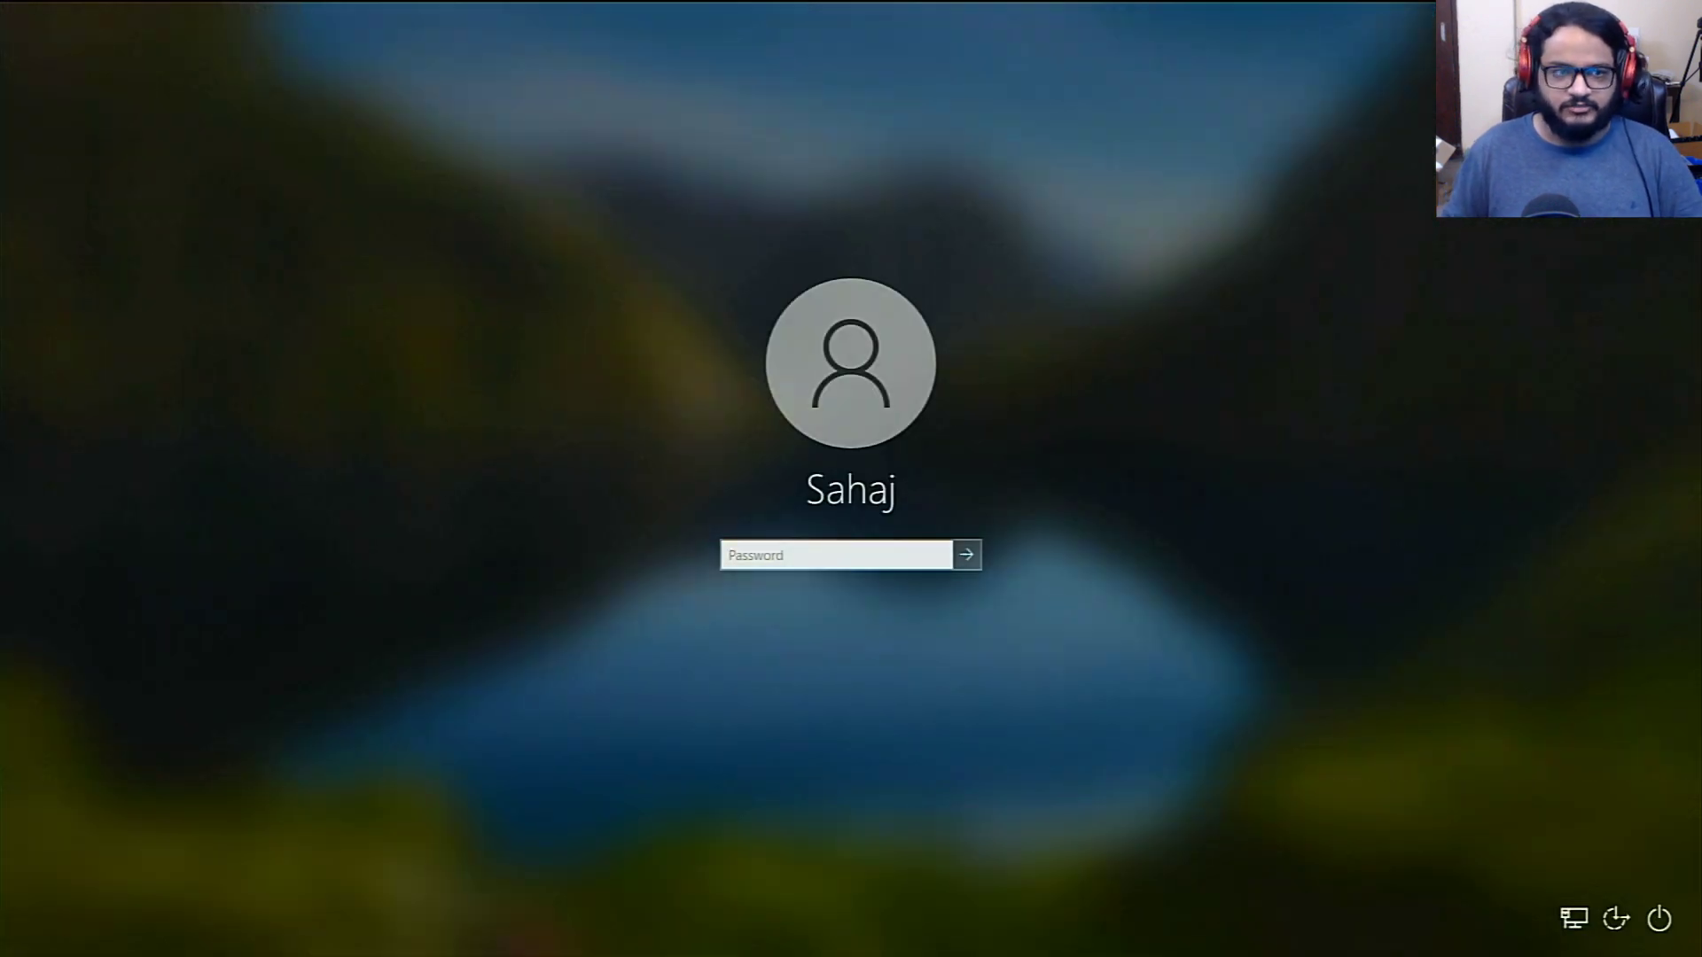
pyautogui.write('*')
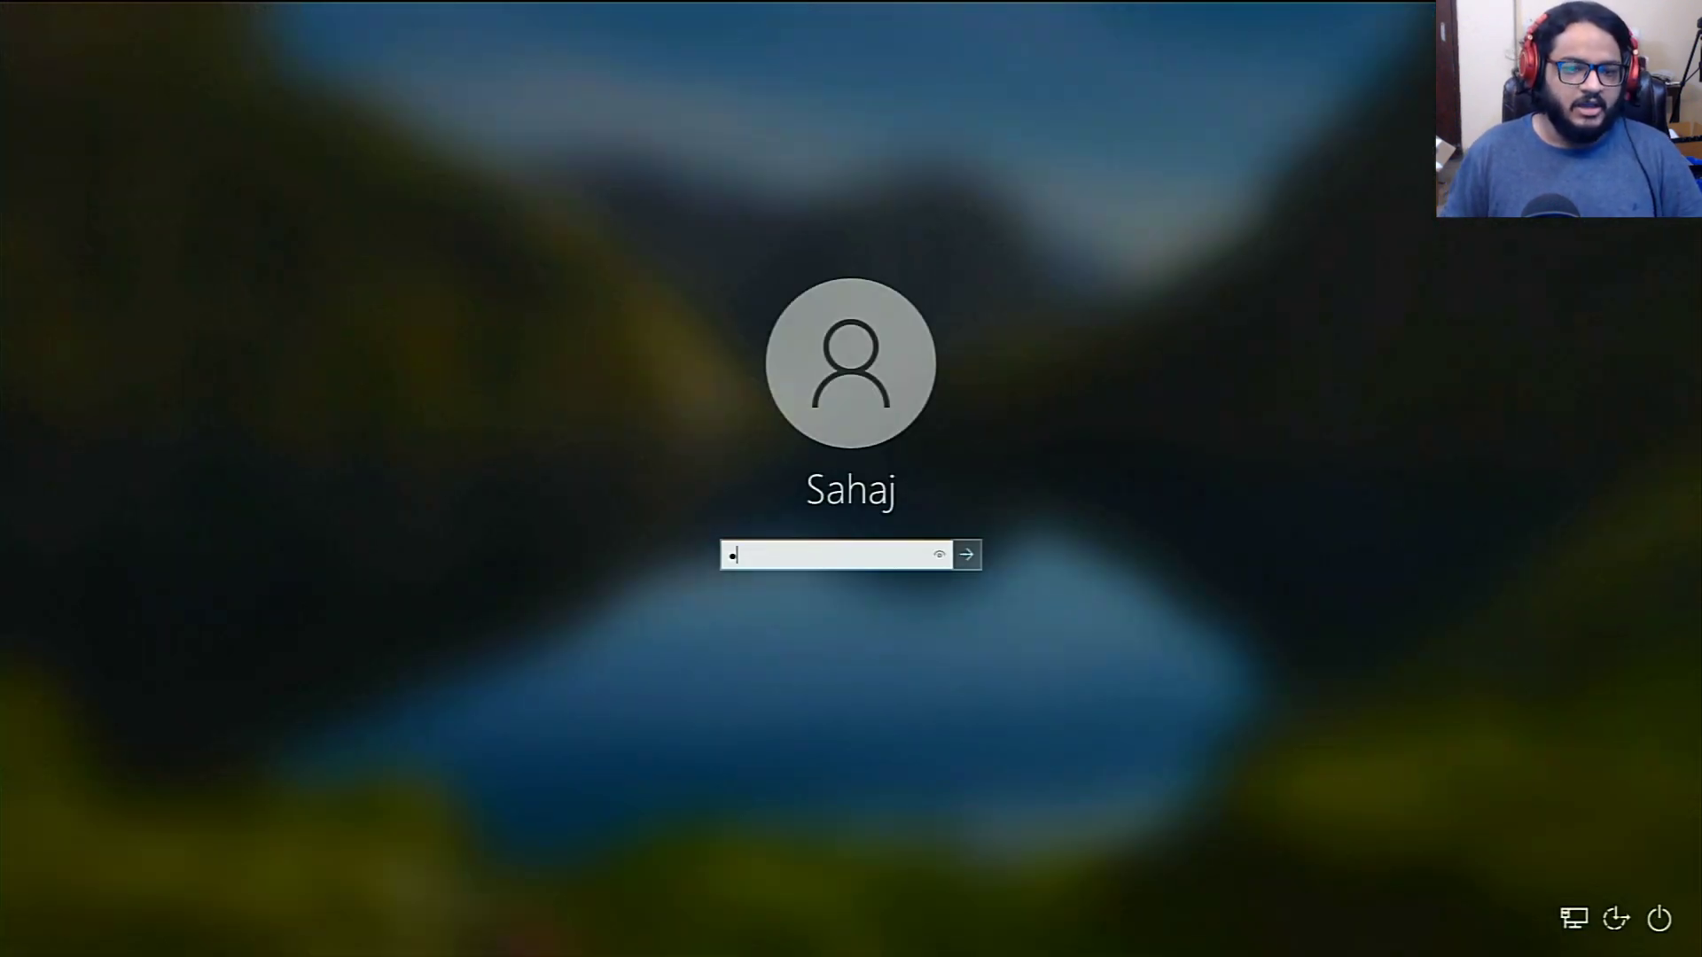
pyautogui.write('*********')
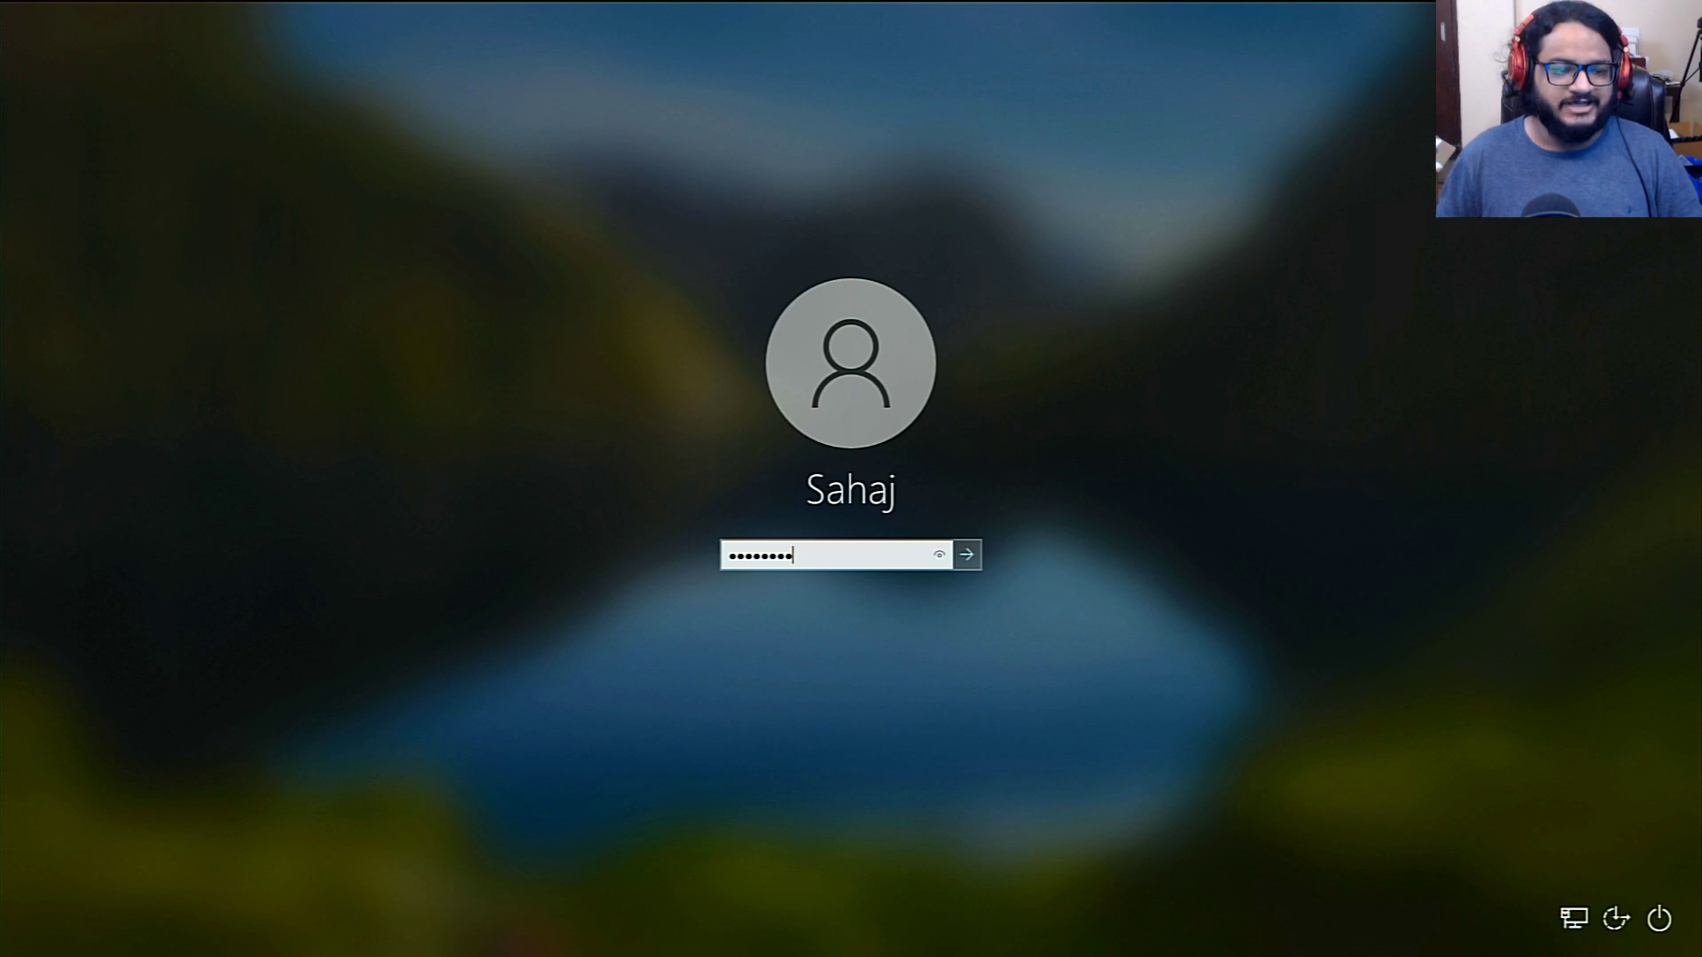
pyautogui.write('**')
pyautogui.press('Return')
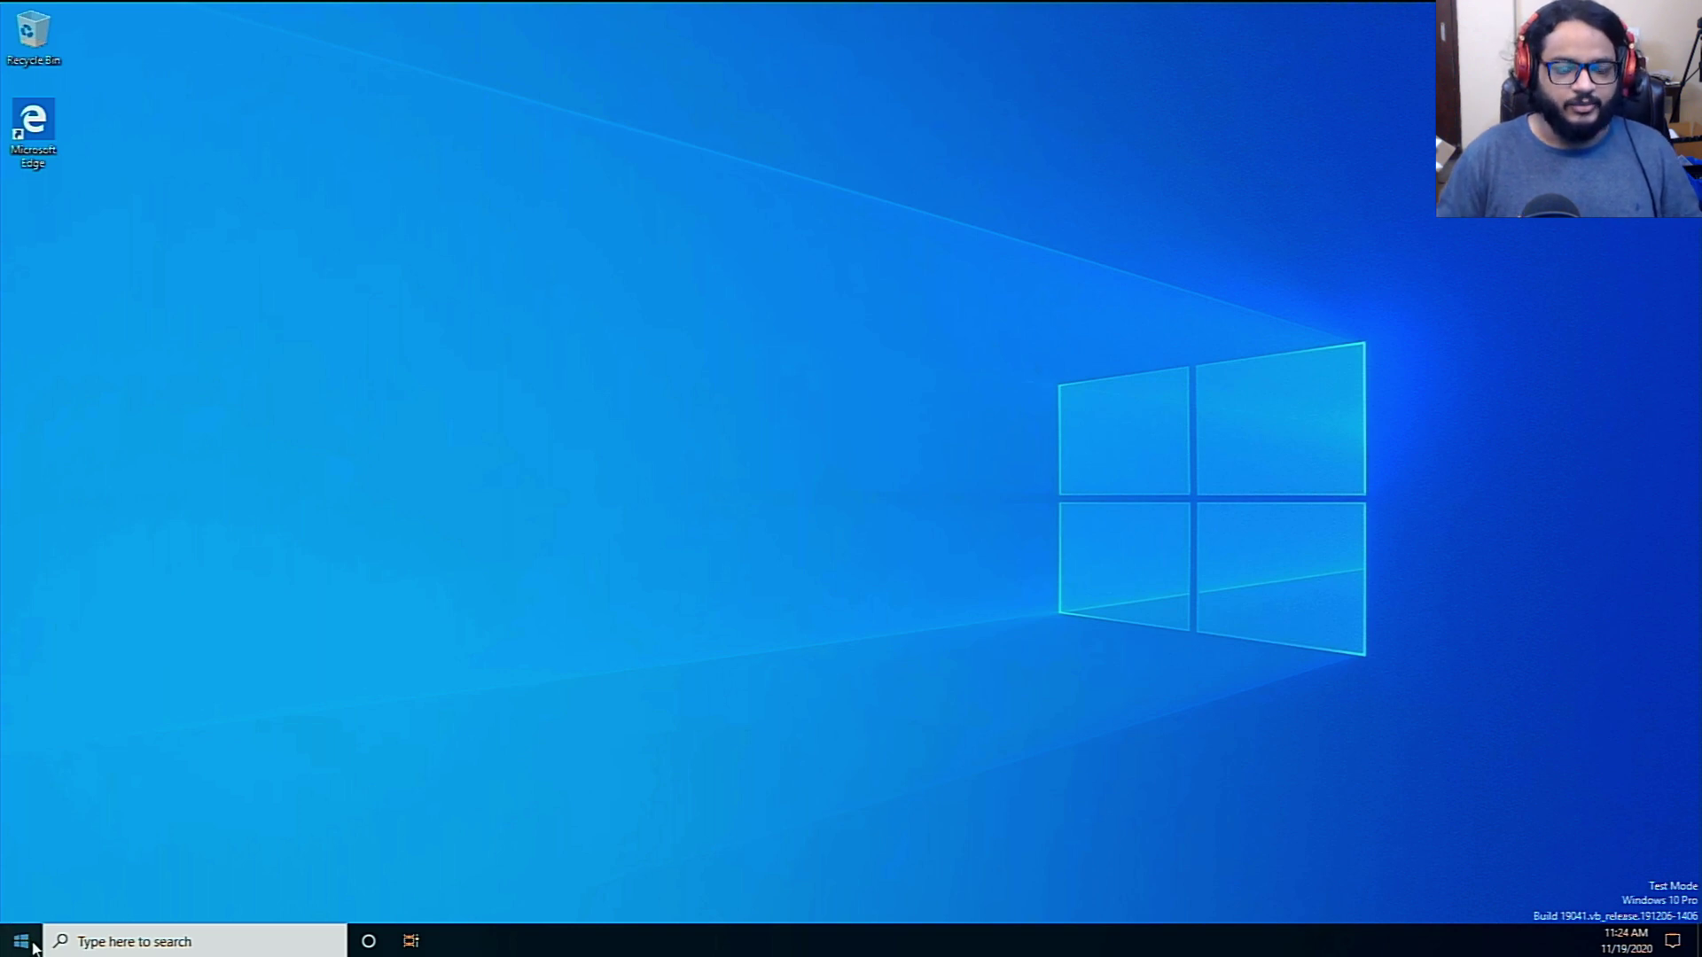
# Launch Task Manager from the Start button's right-click menu of system shortcuts
pyautogui.rightClick(35, 947)
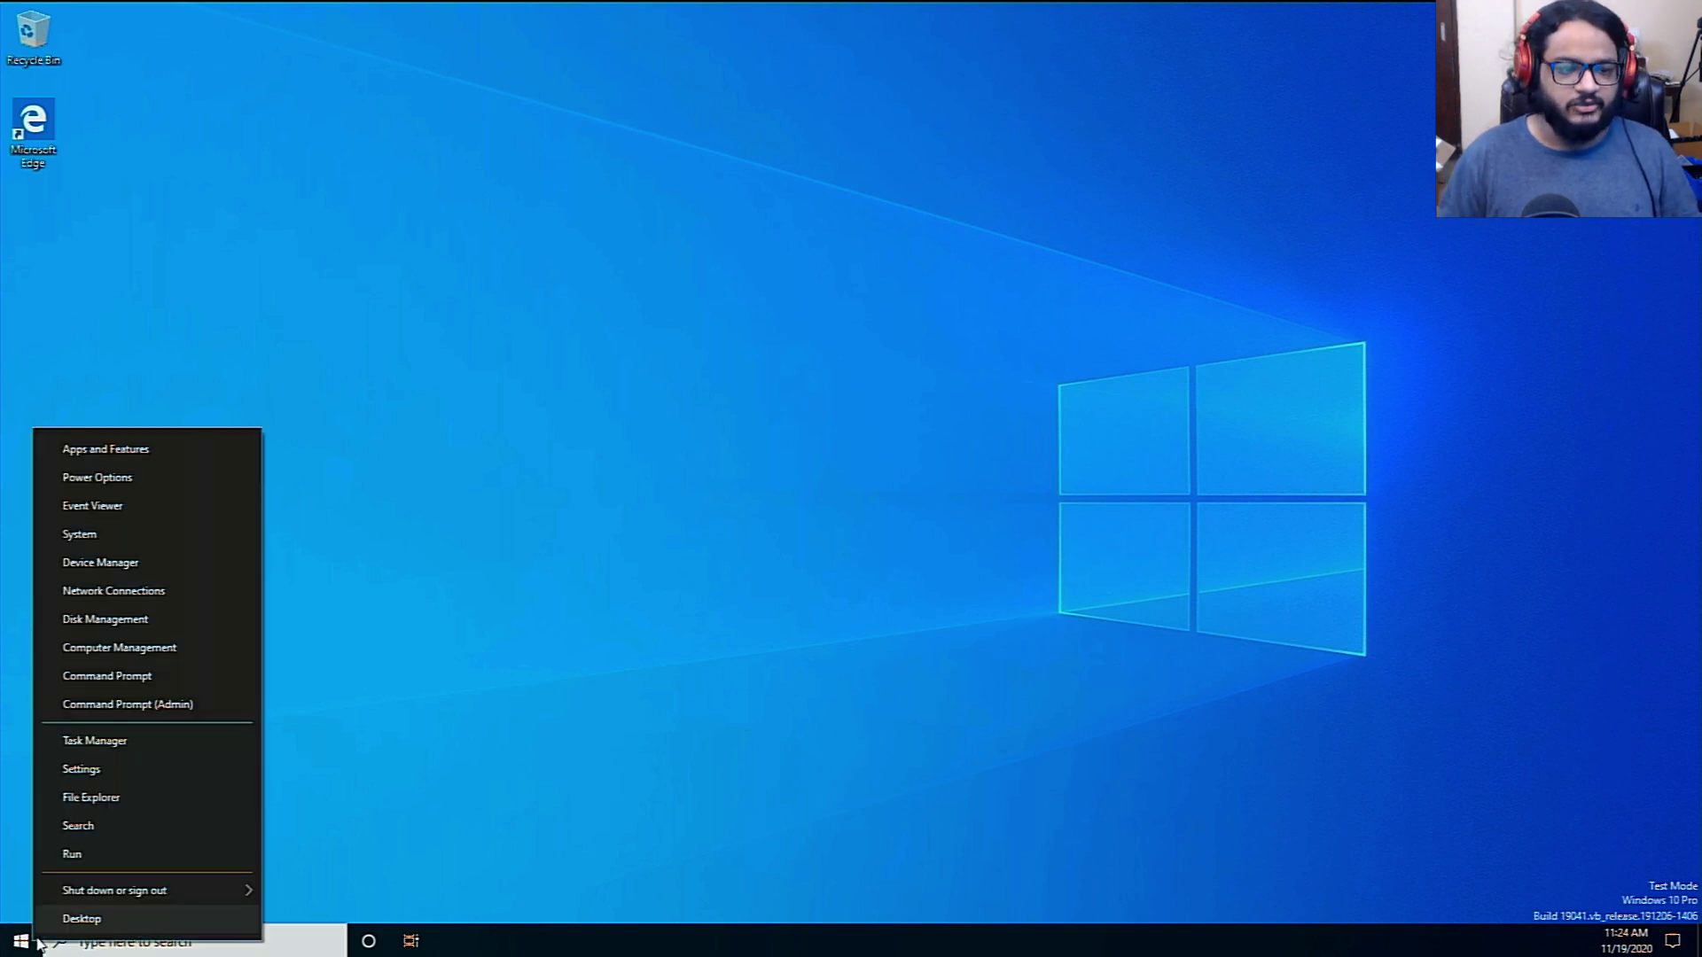
pyautogui.click(81, 752)
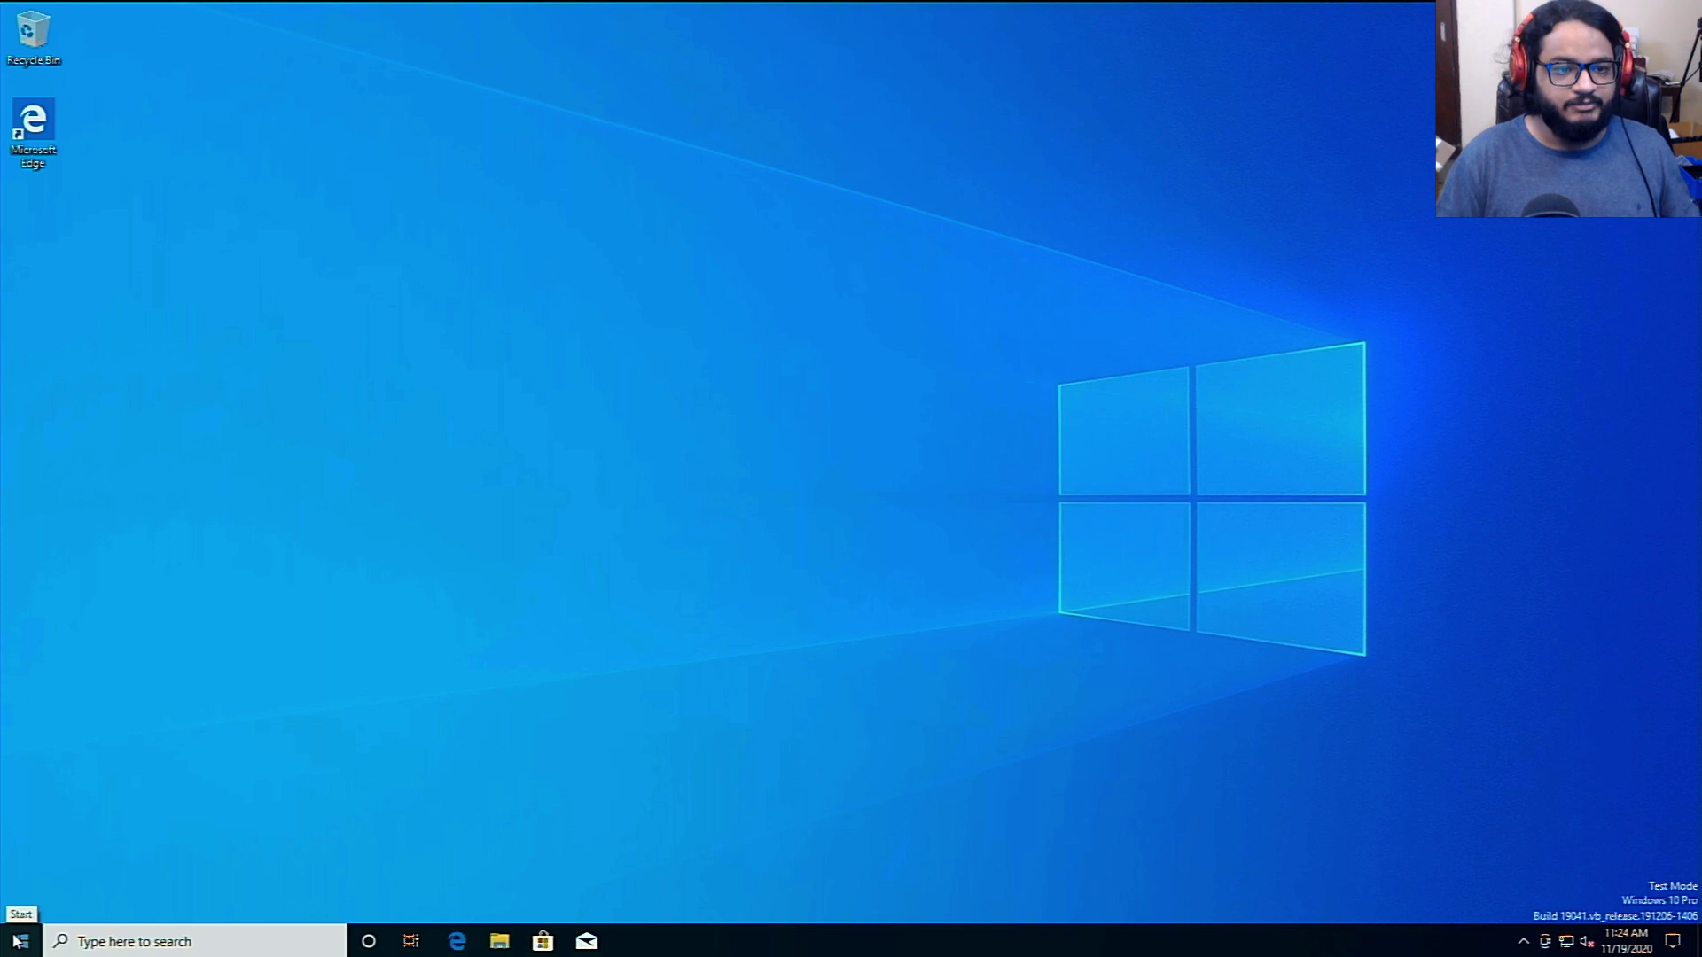
pyautogui.hotkey('ctrl', 'shift', 'Escape')
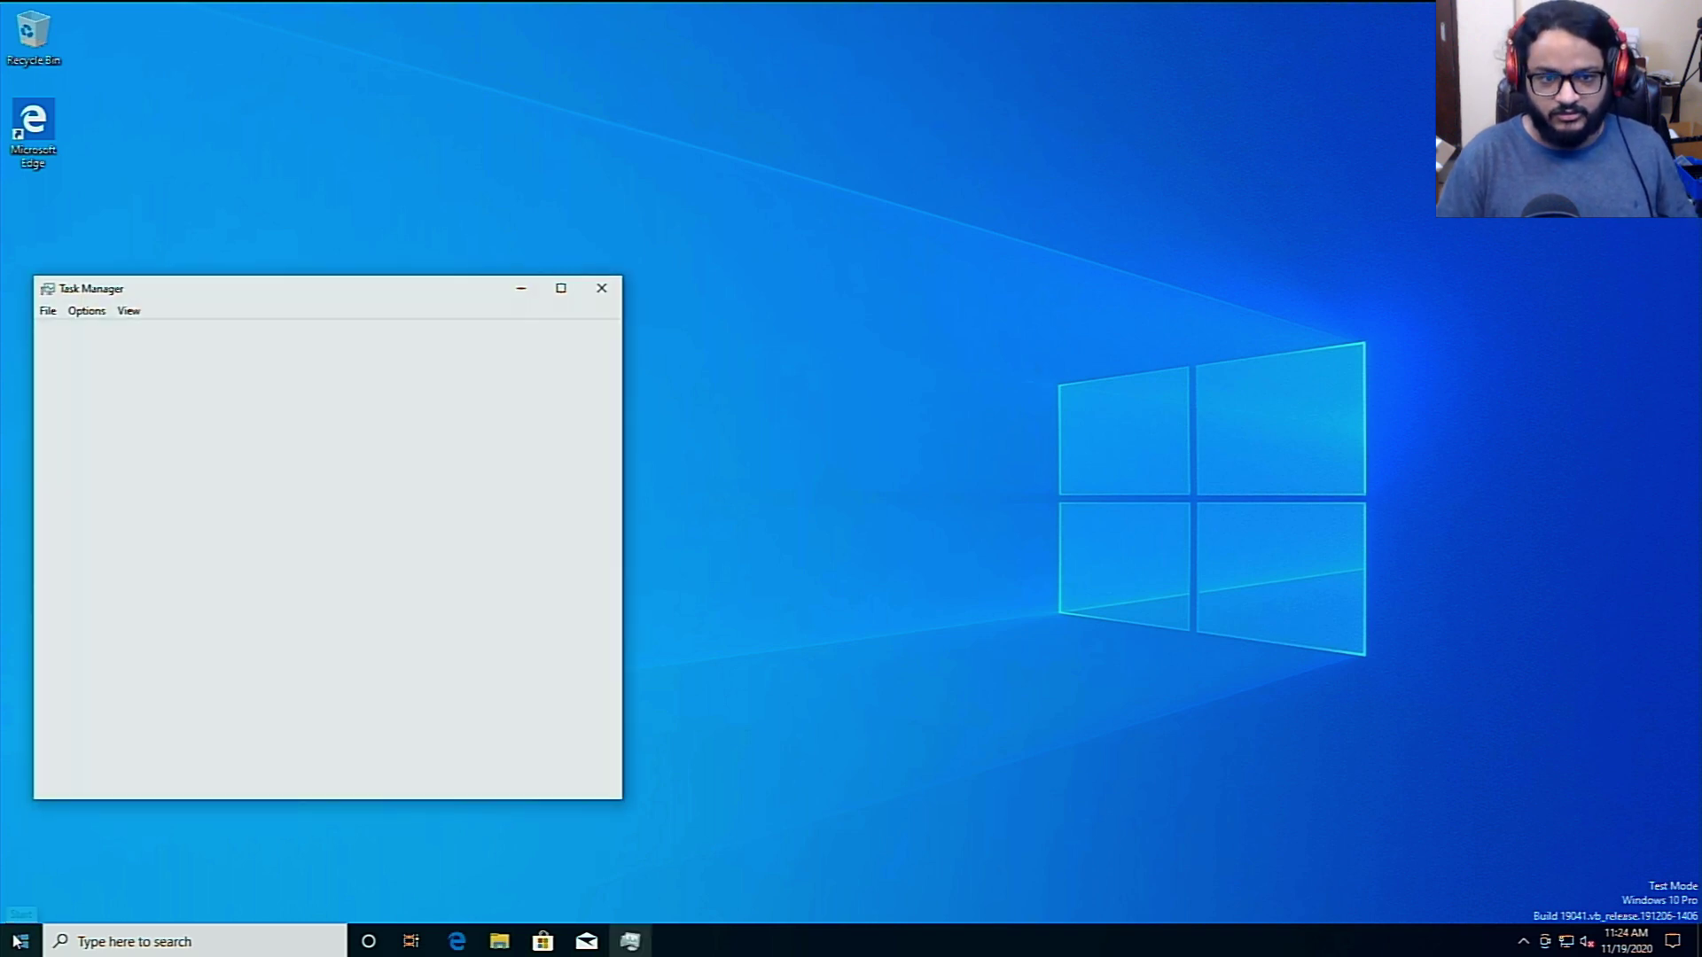
pyautogui.rightClick(20, 939)
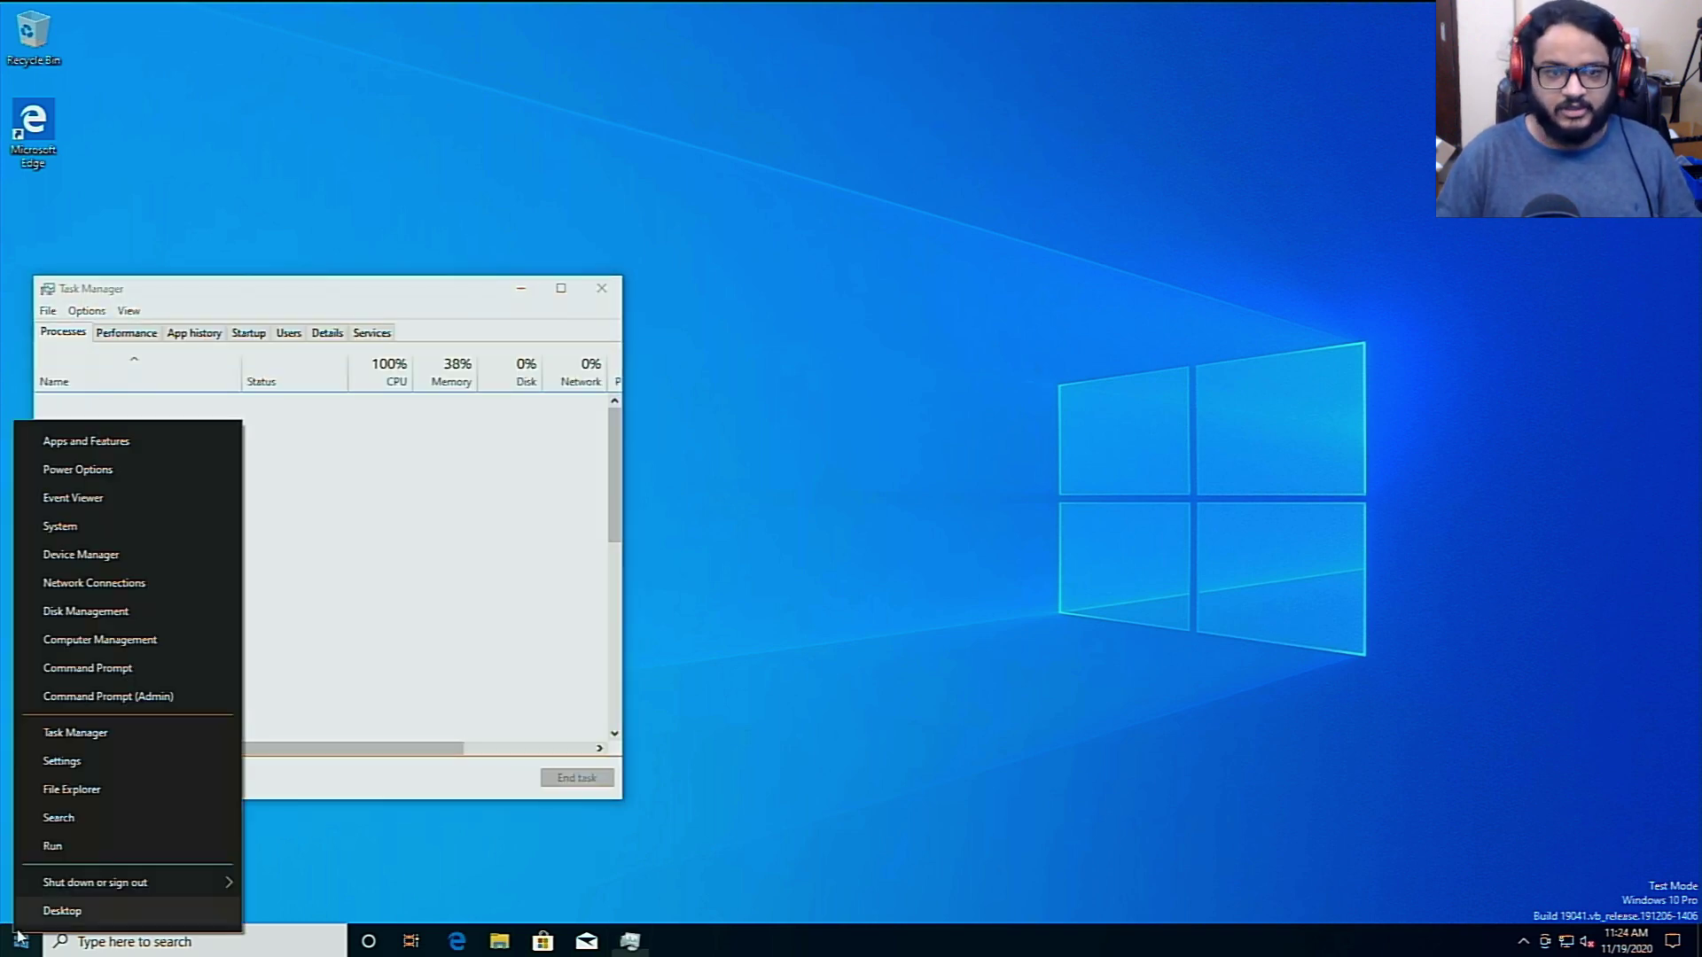
# Show the PC's About page in Settings and Task Manager's CPU and memory performance graphs
pyautogui.click(139, 526)
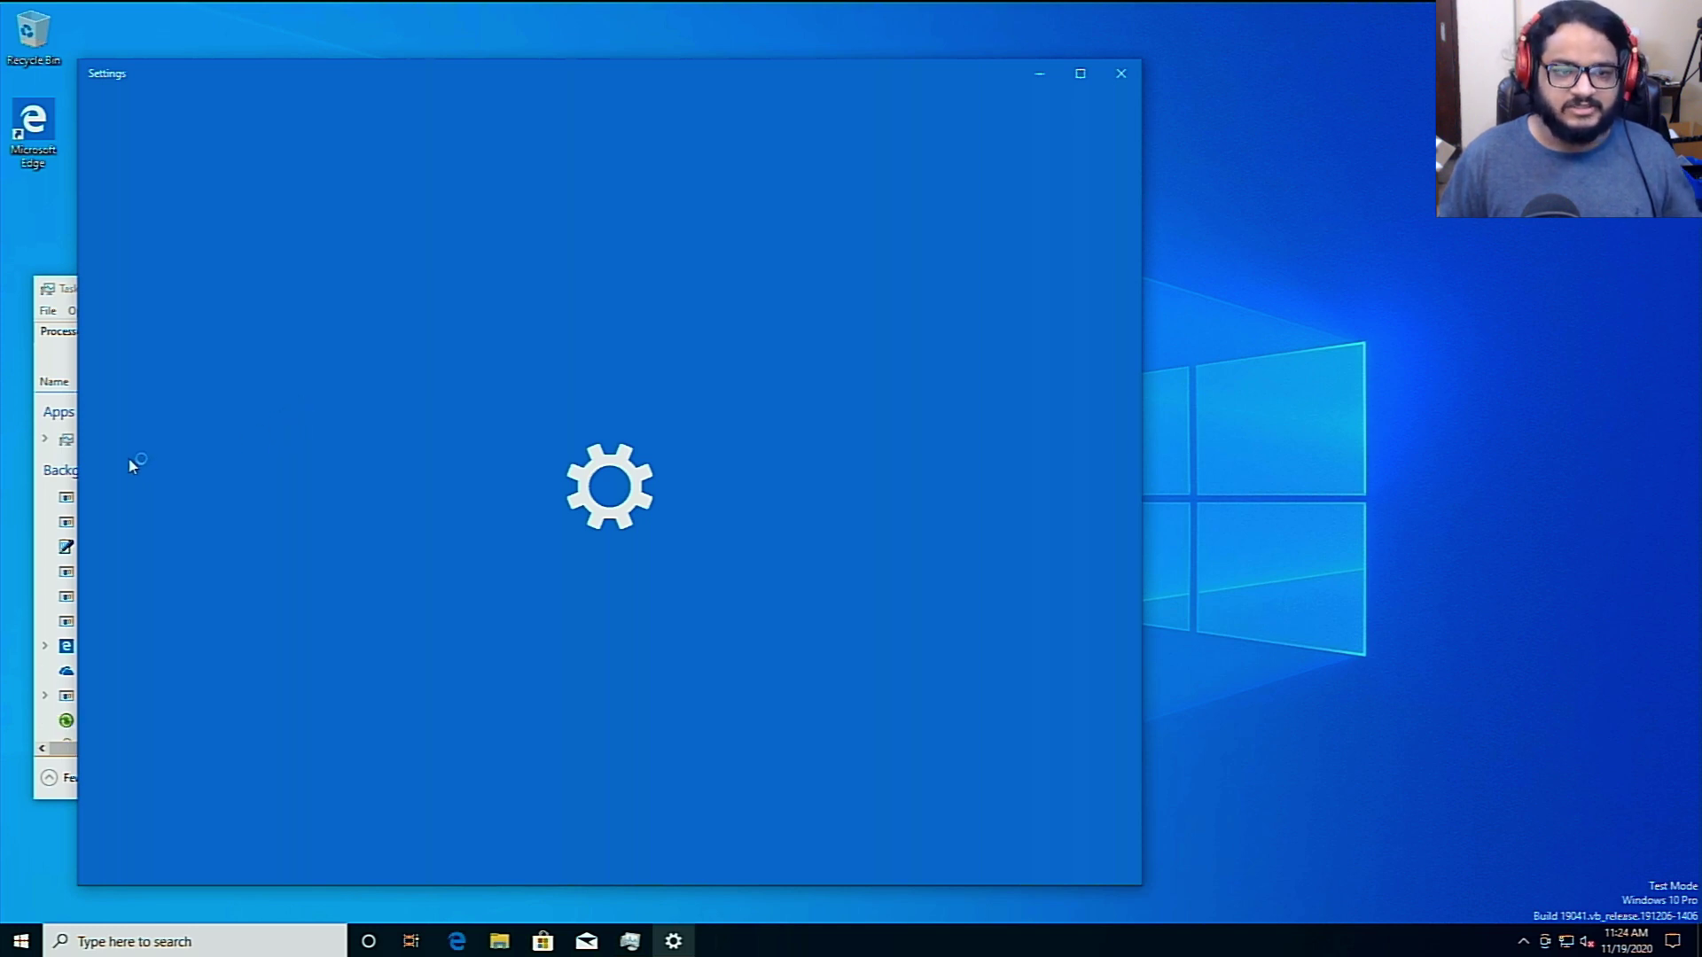
pyautogui.click(51, 365)
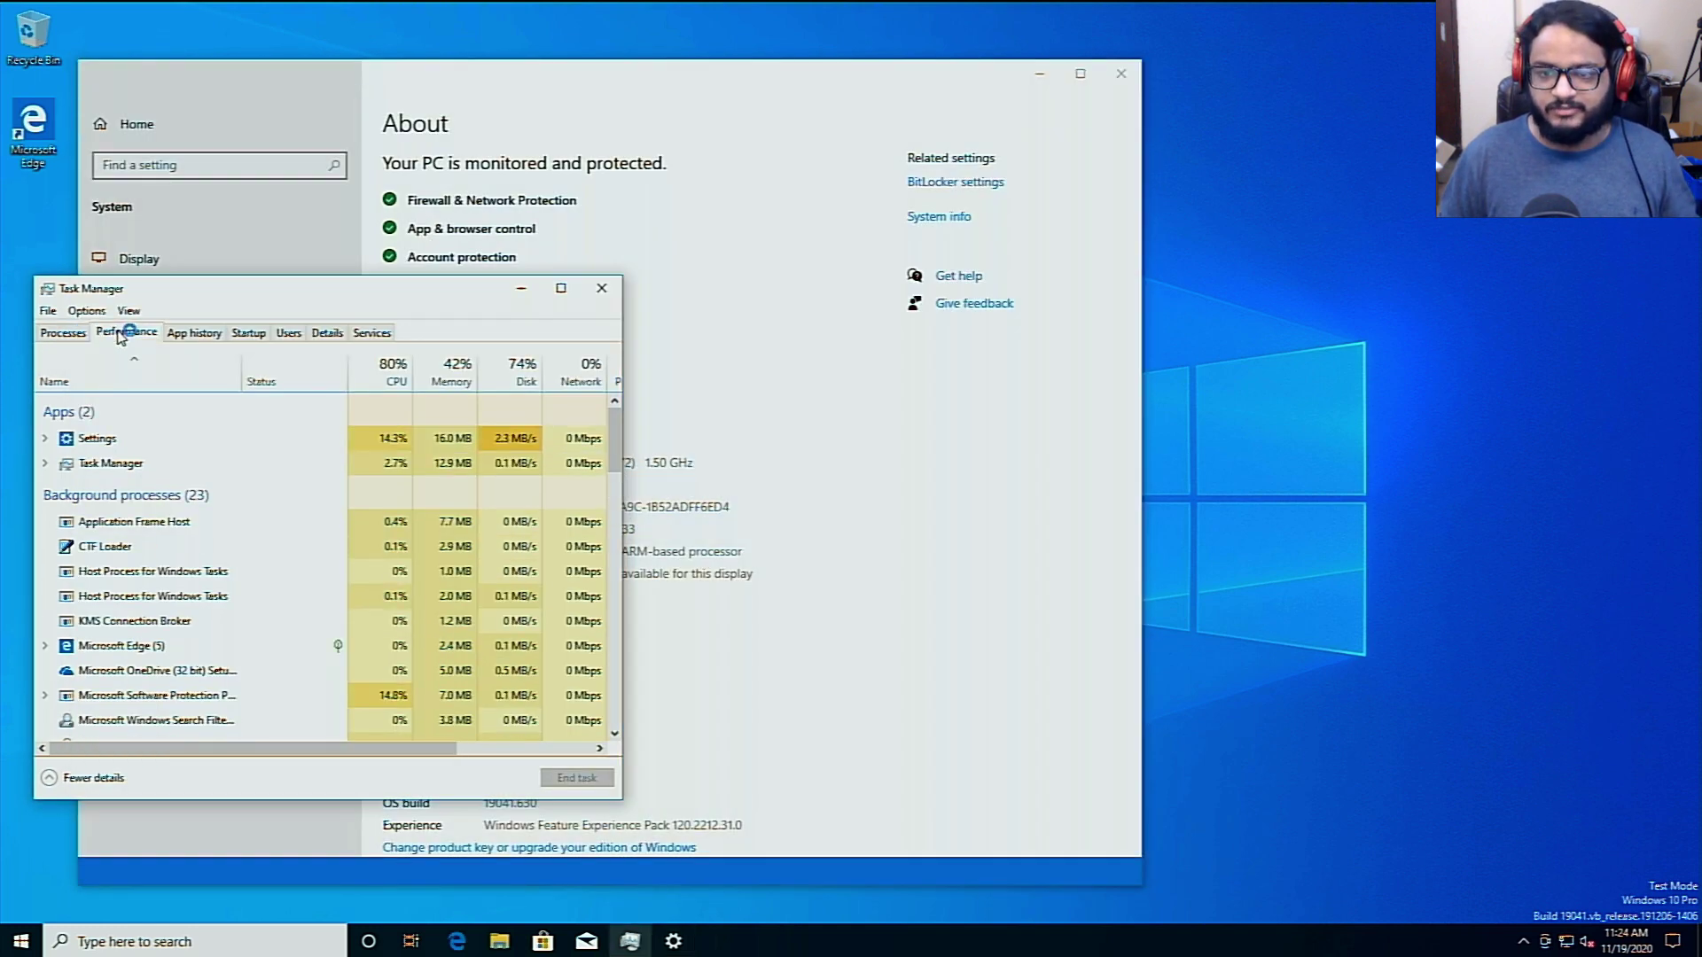
pyautogui.click(124, 333)
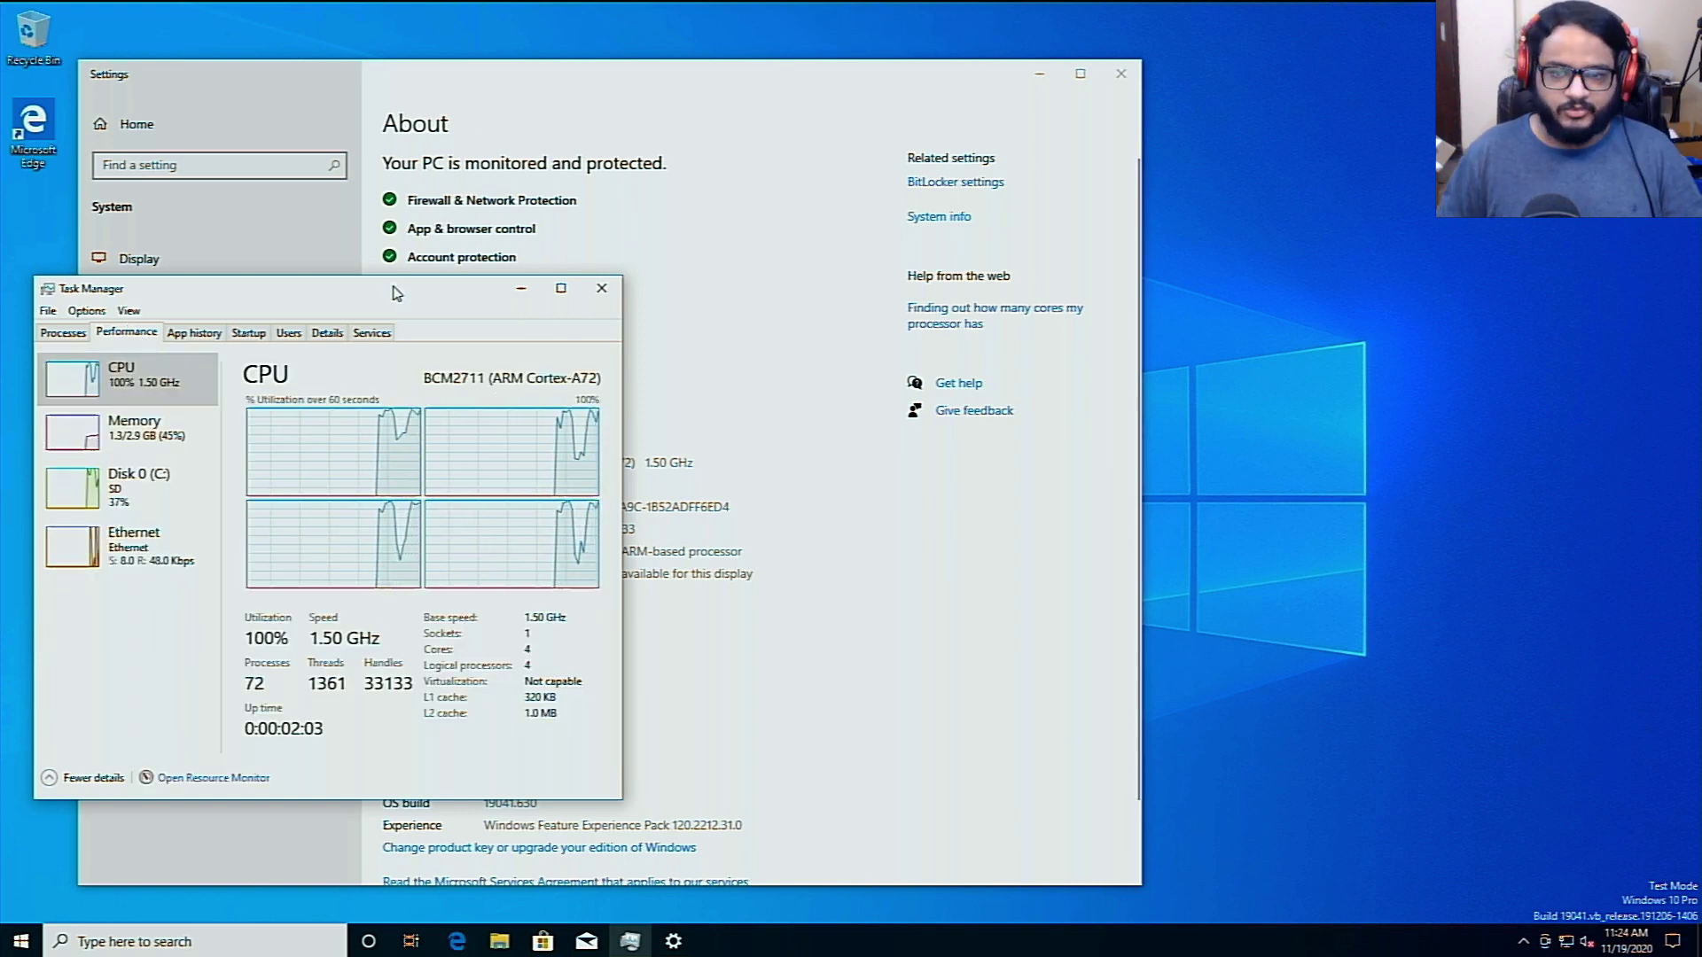
# Move and shrink Task Manager to the right so the About page shows beside it
pyautogui.moveTo(396, 293); pyautogui.dragTo(1464, 317)
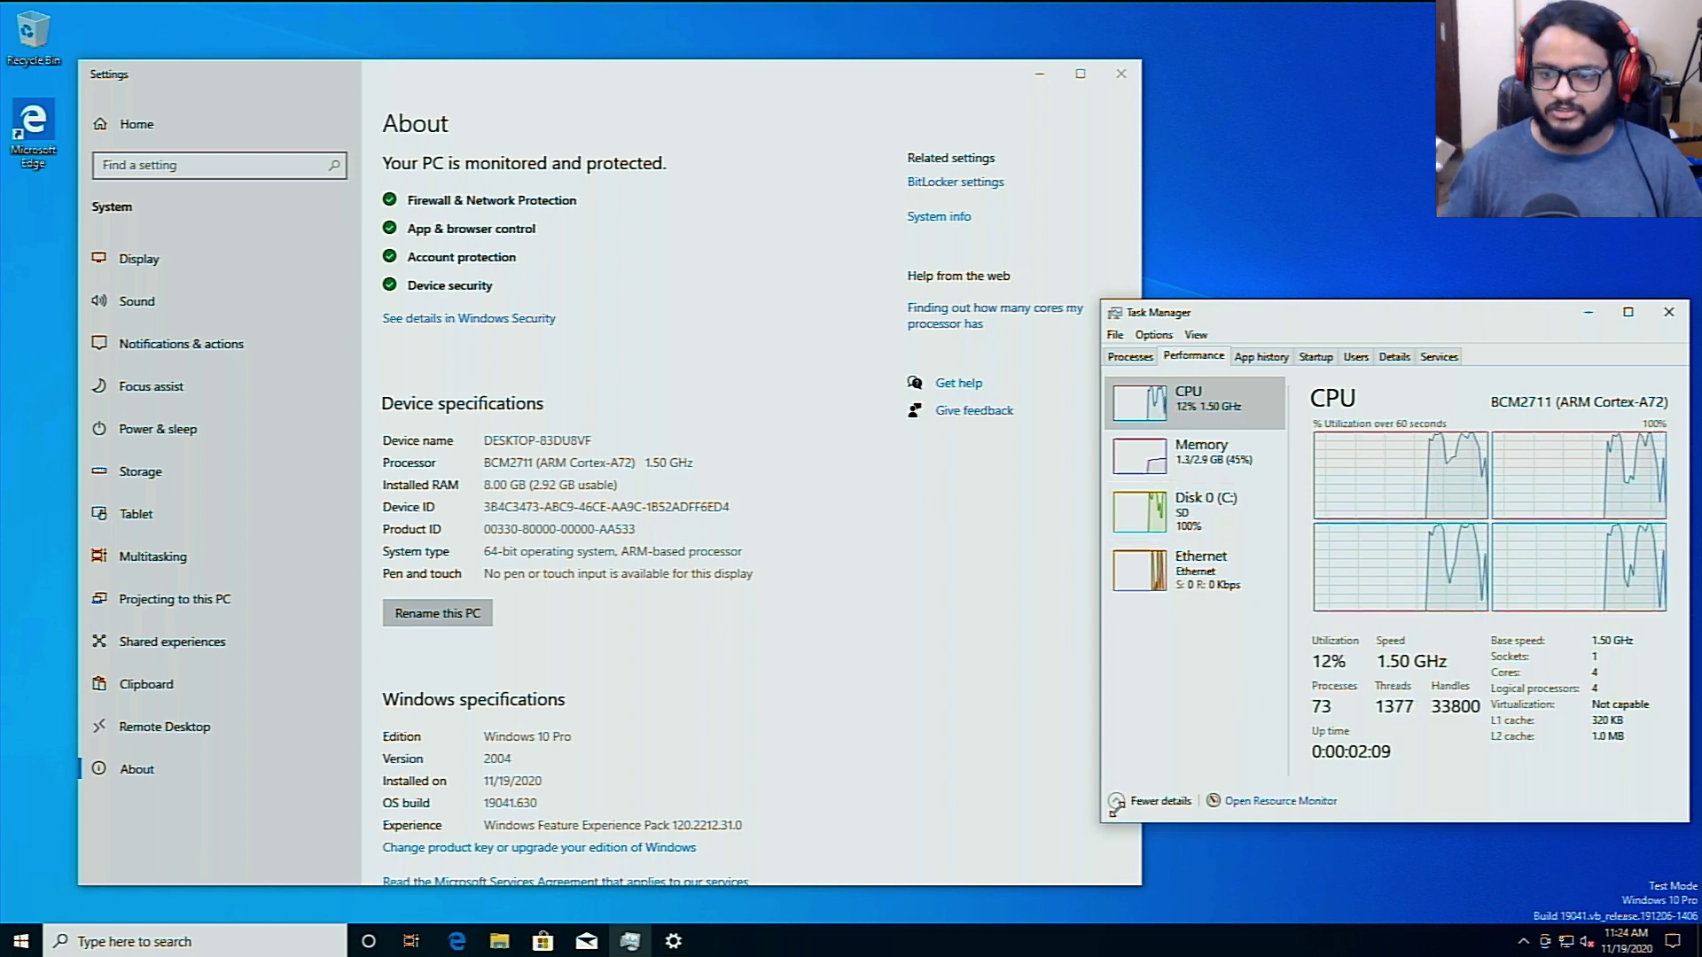
pyautogui.moveTo(1099, 826); pyautogui.dragTo(1178, 794)
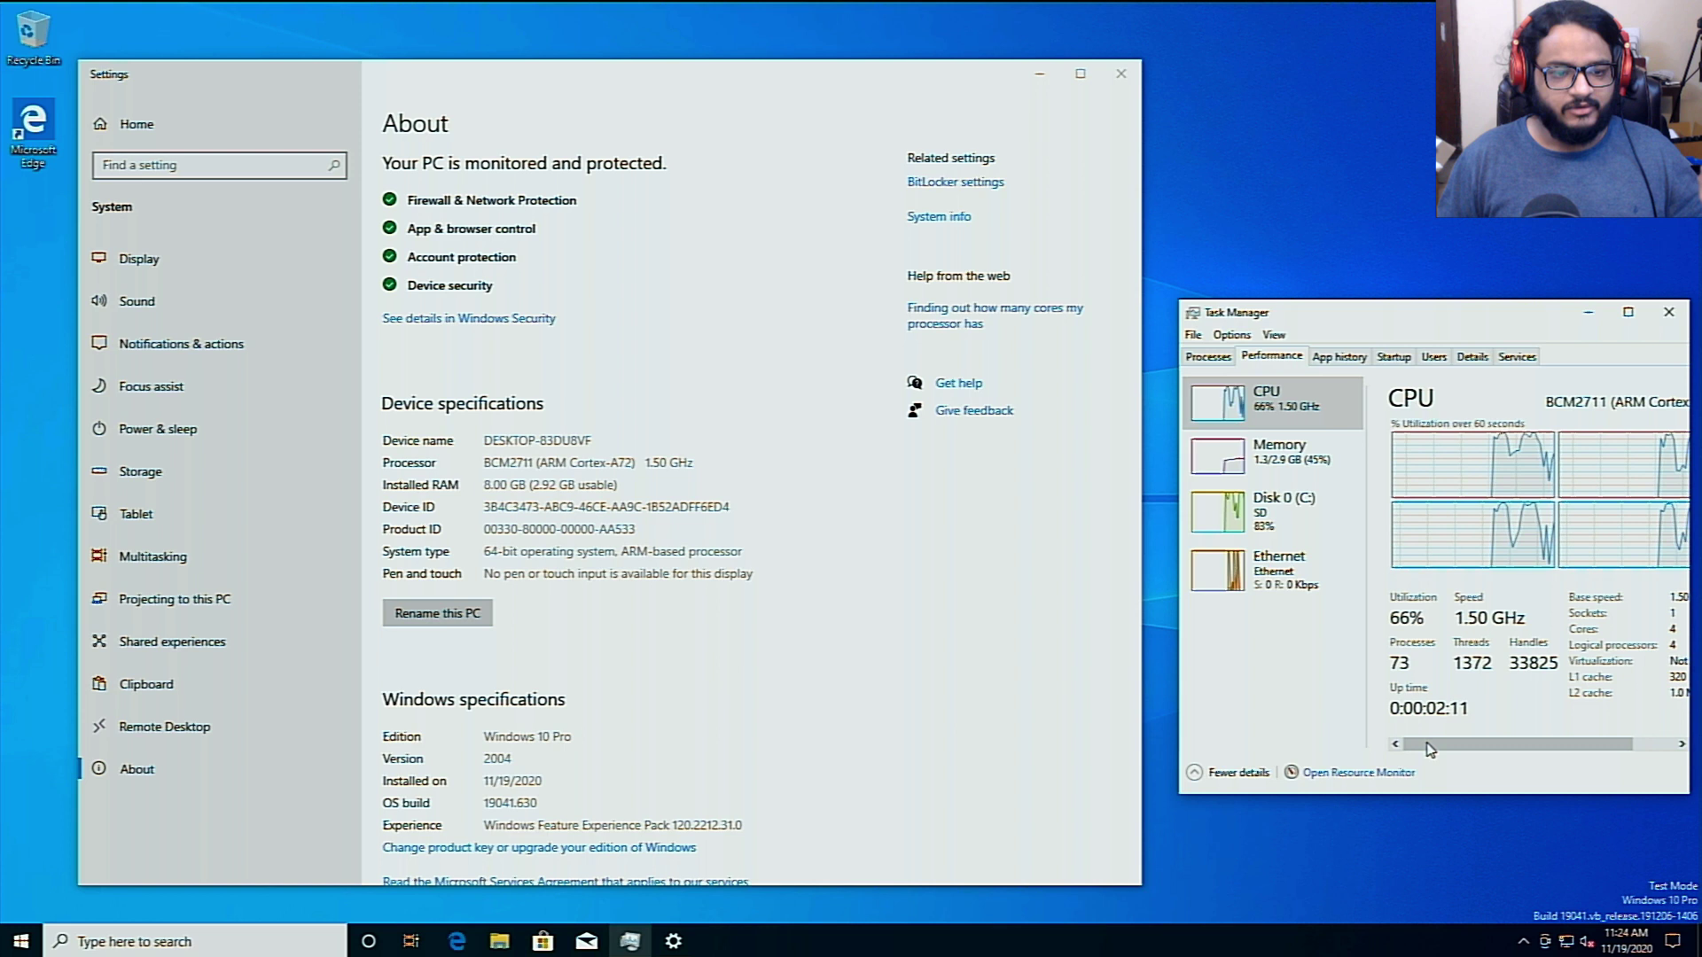
pyautogui.moveTo(1429, 749); pyautogui.dragTo(1477, 749)
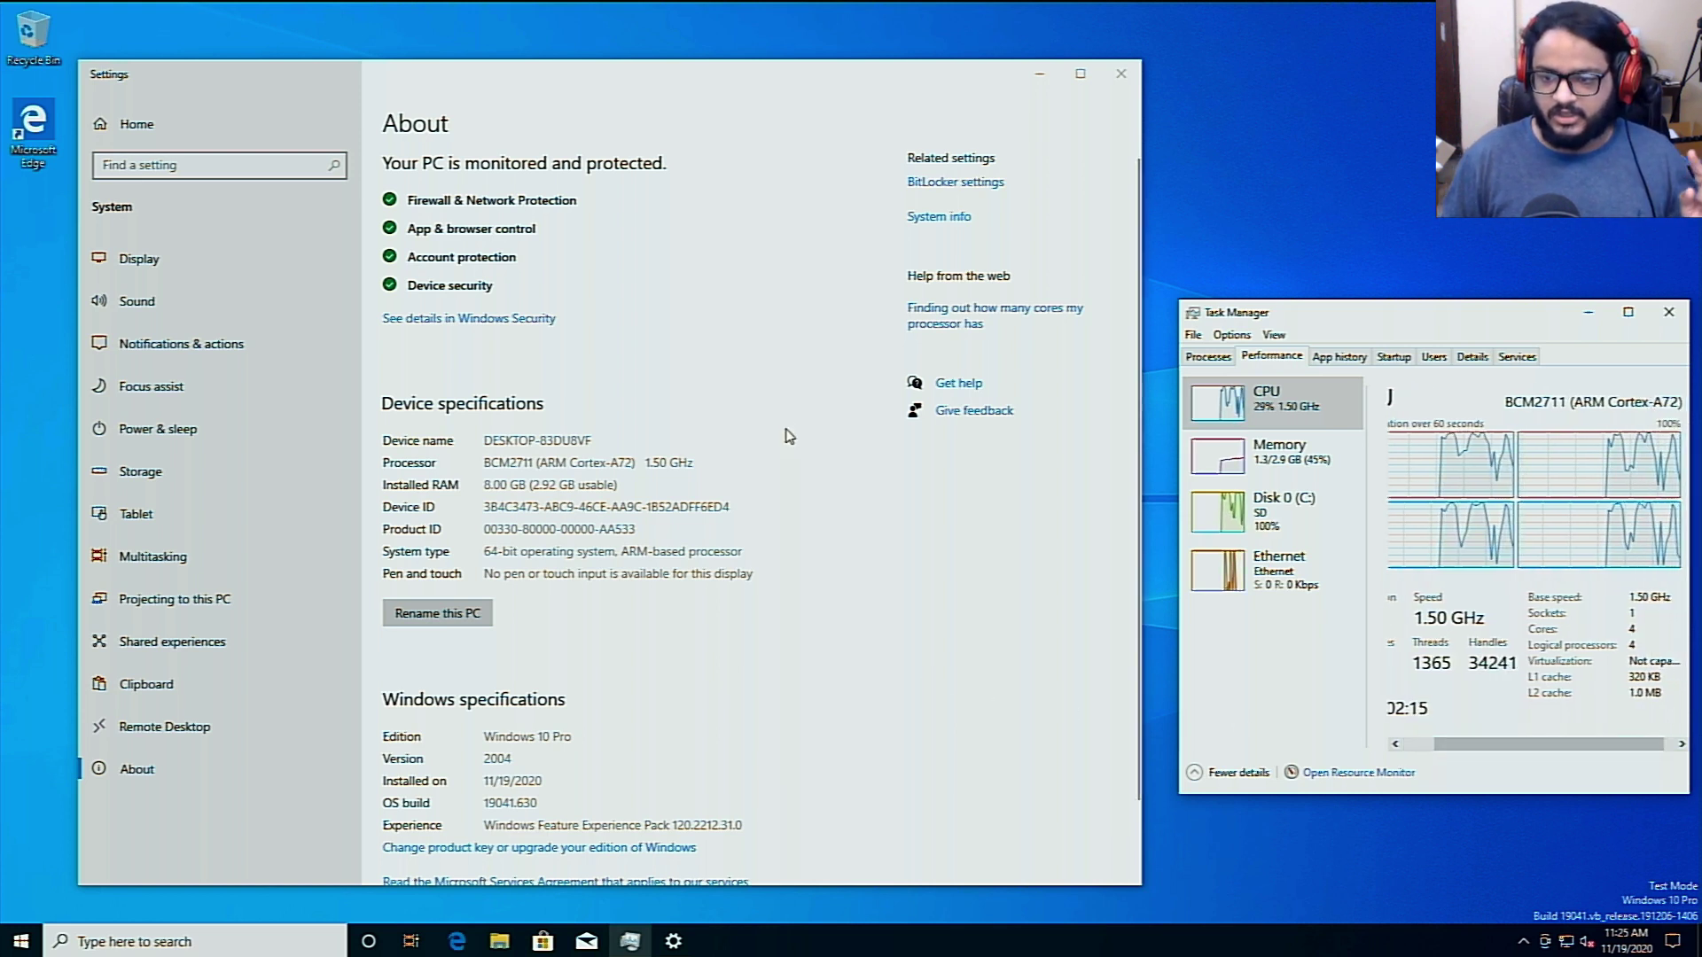
pyautogui.click(572, 472)
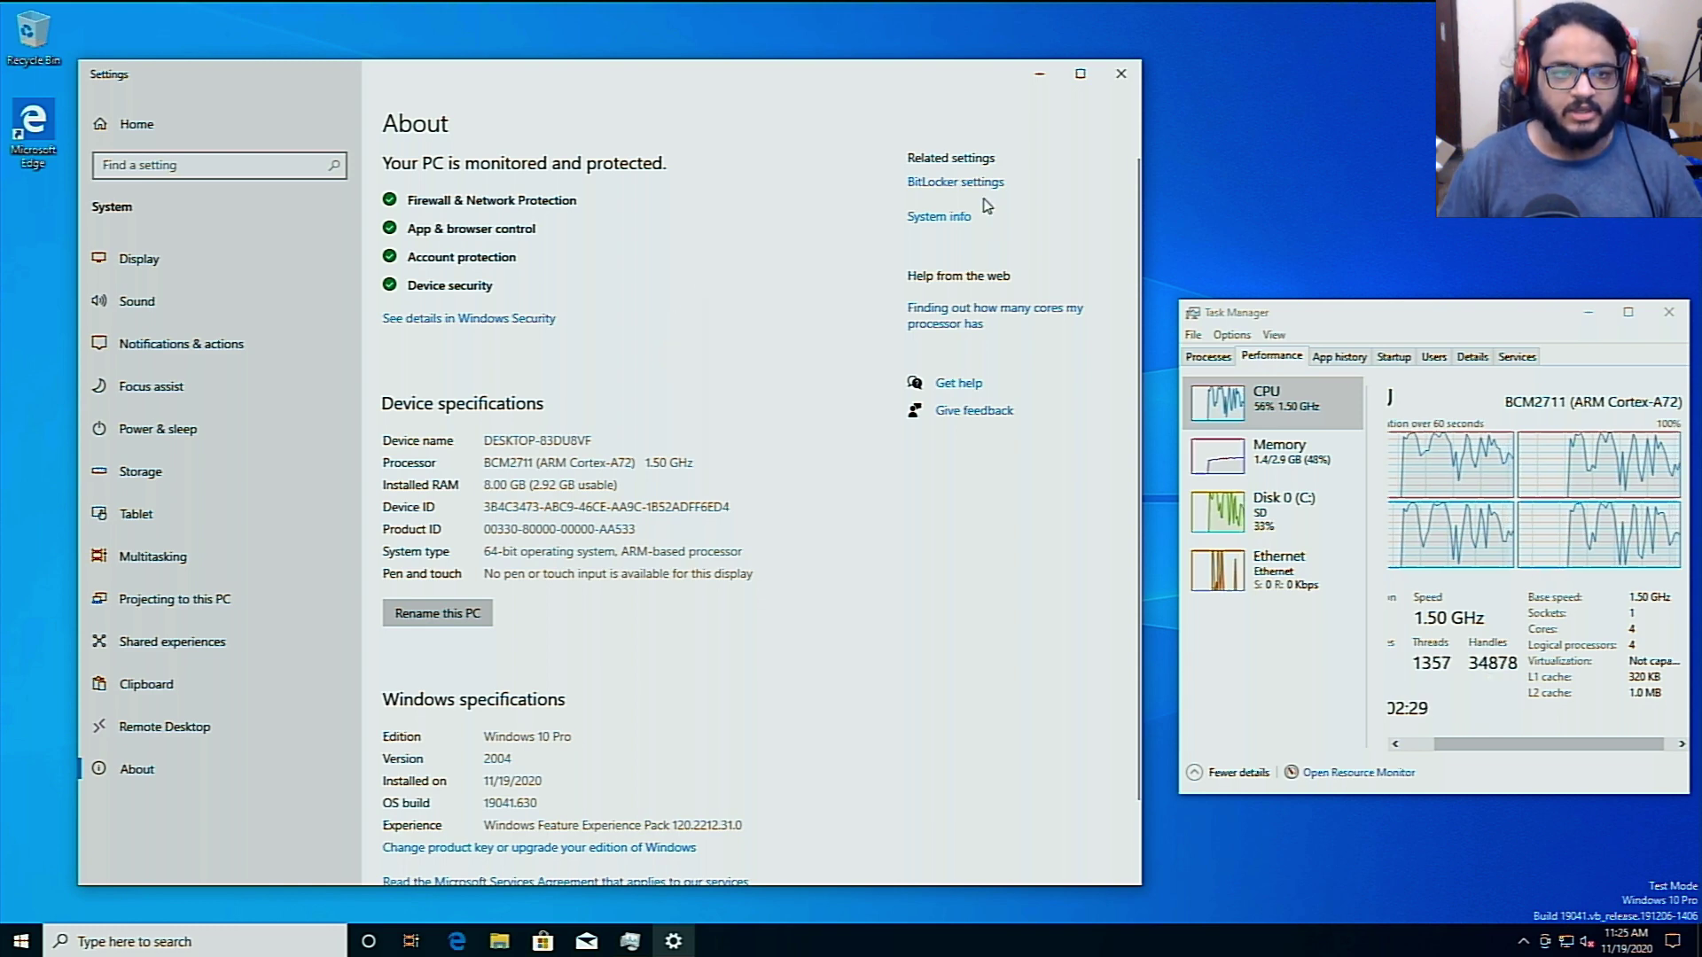
# Close Settings and load Adobe's Creative Cloud pricing page in Edge from the Bing result
pyautogui.click(1122, 76)
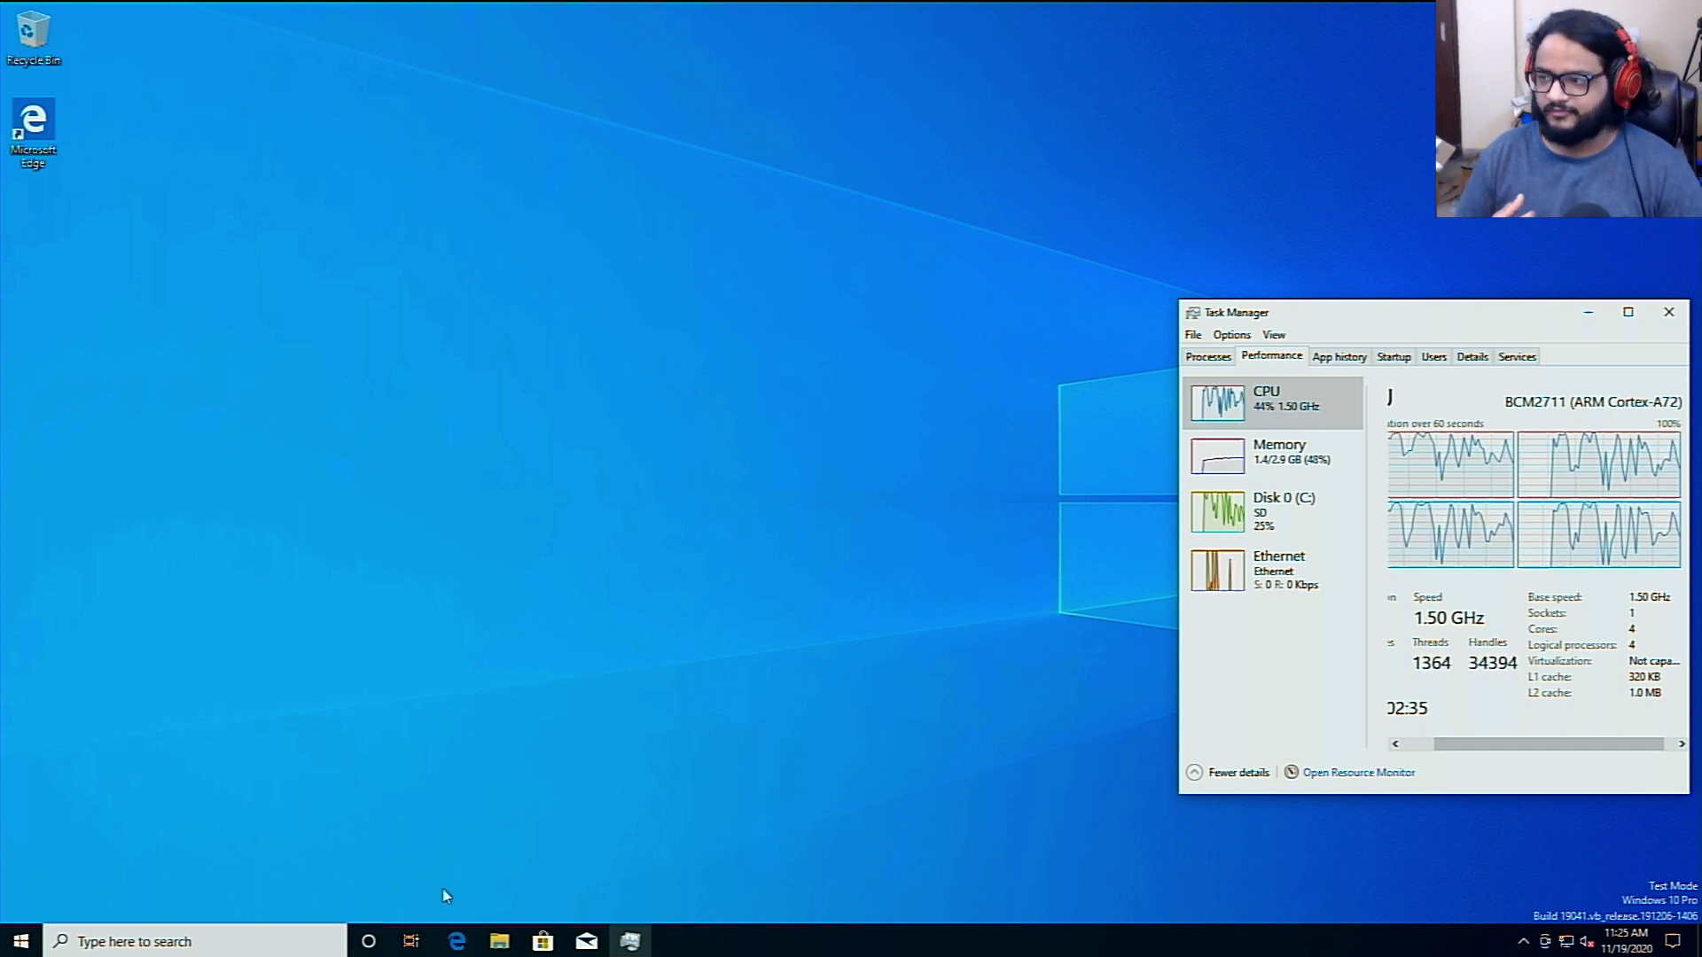
pyautogui.click(472, 943)
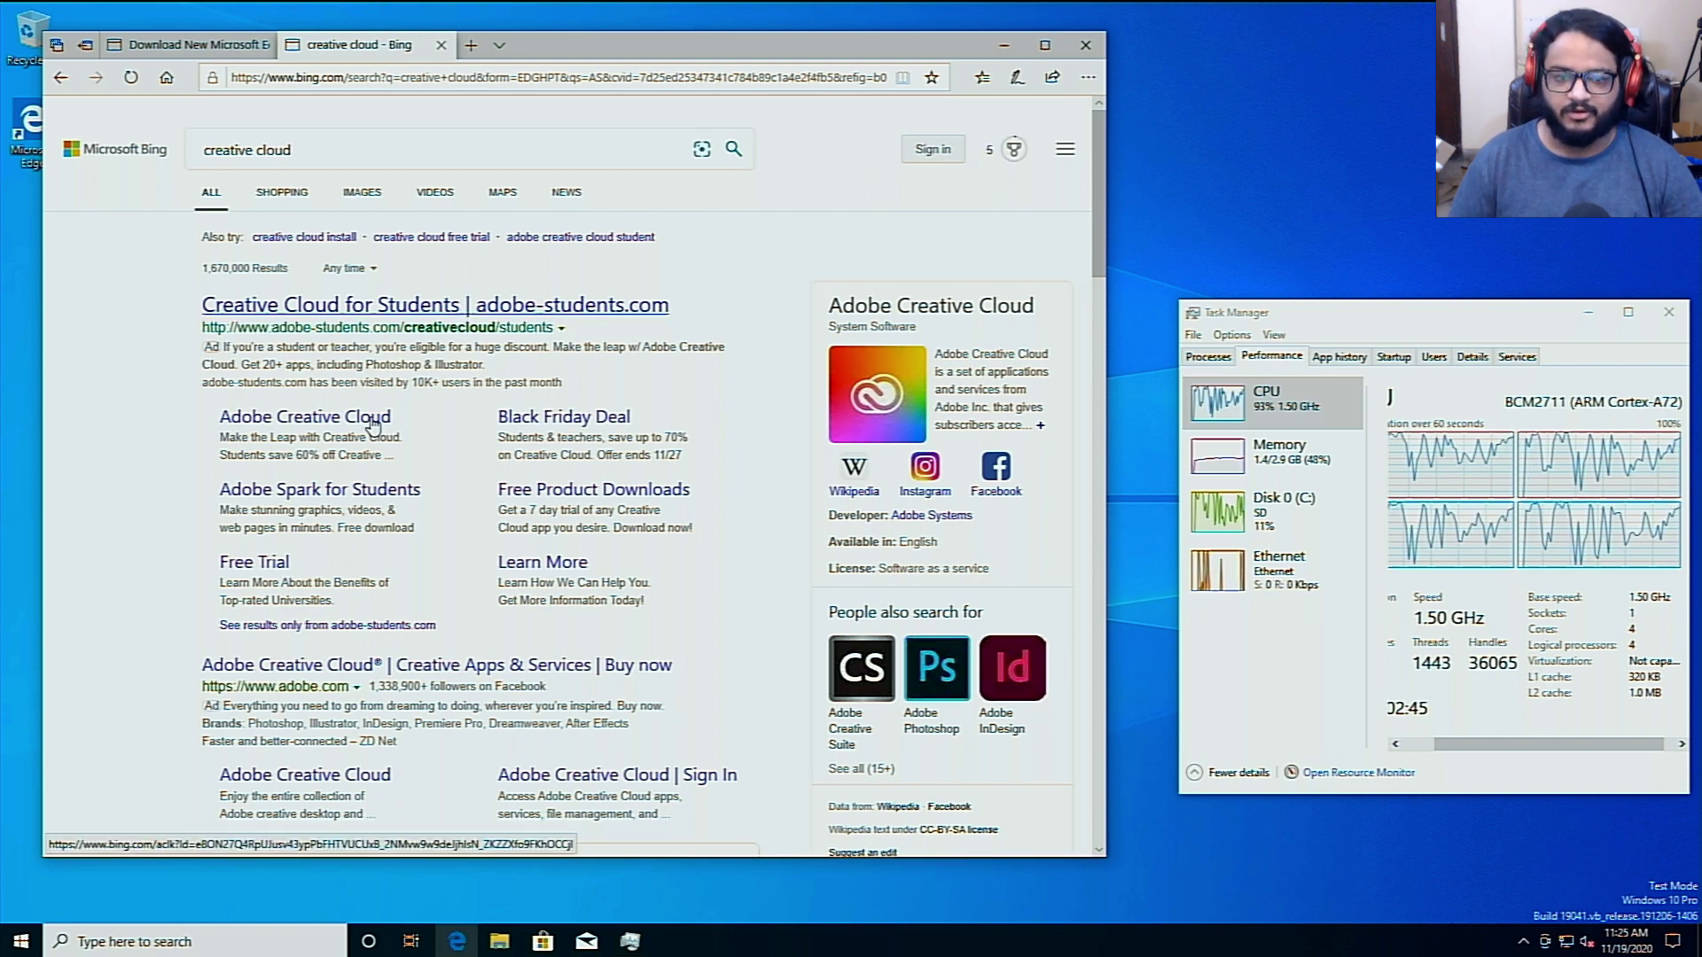
pyautogui.click(331, 663)
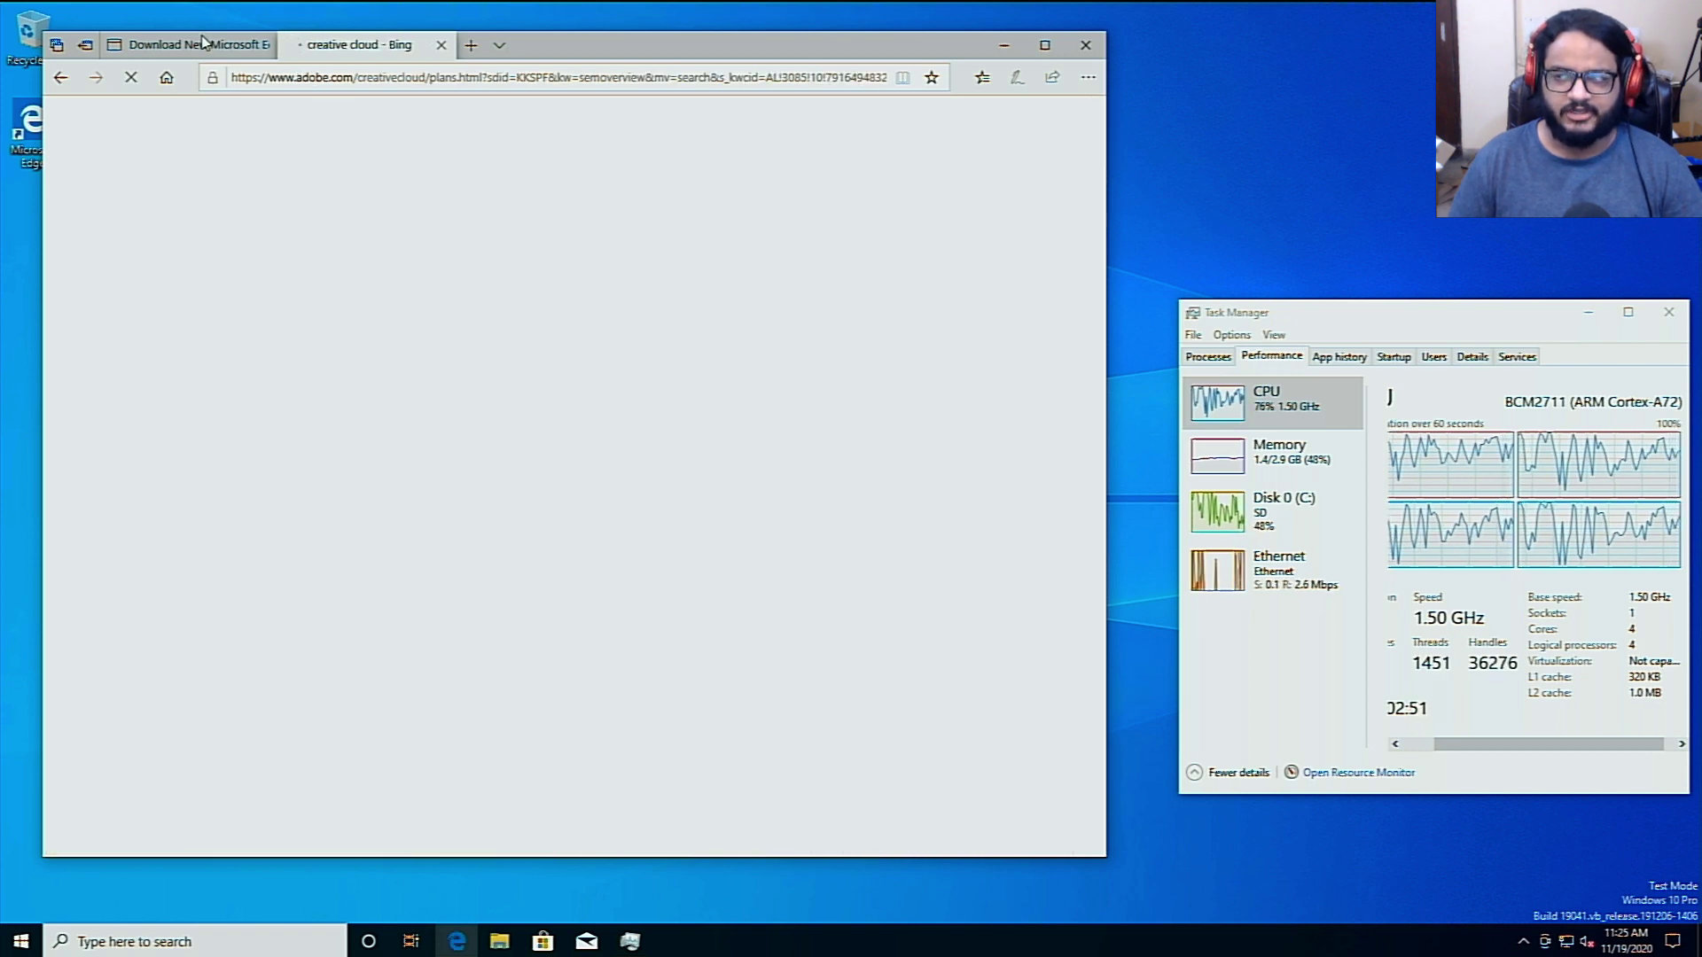
pyautogui.click(264, 46)
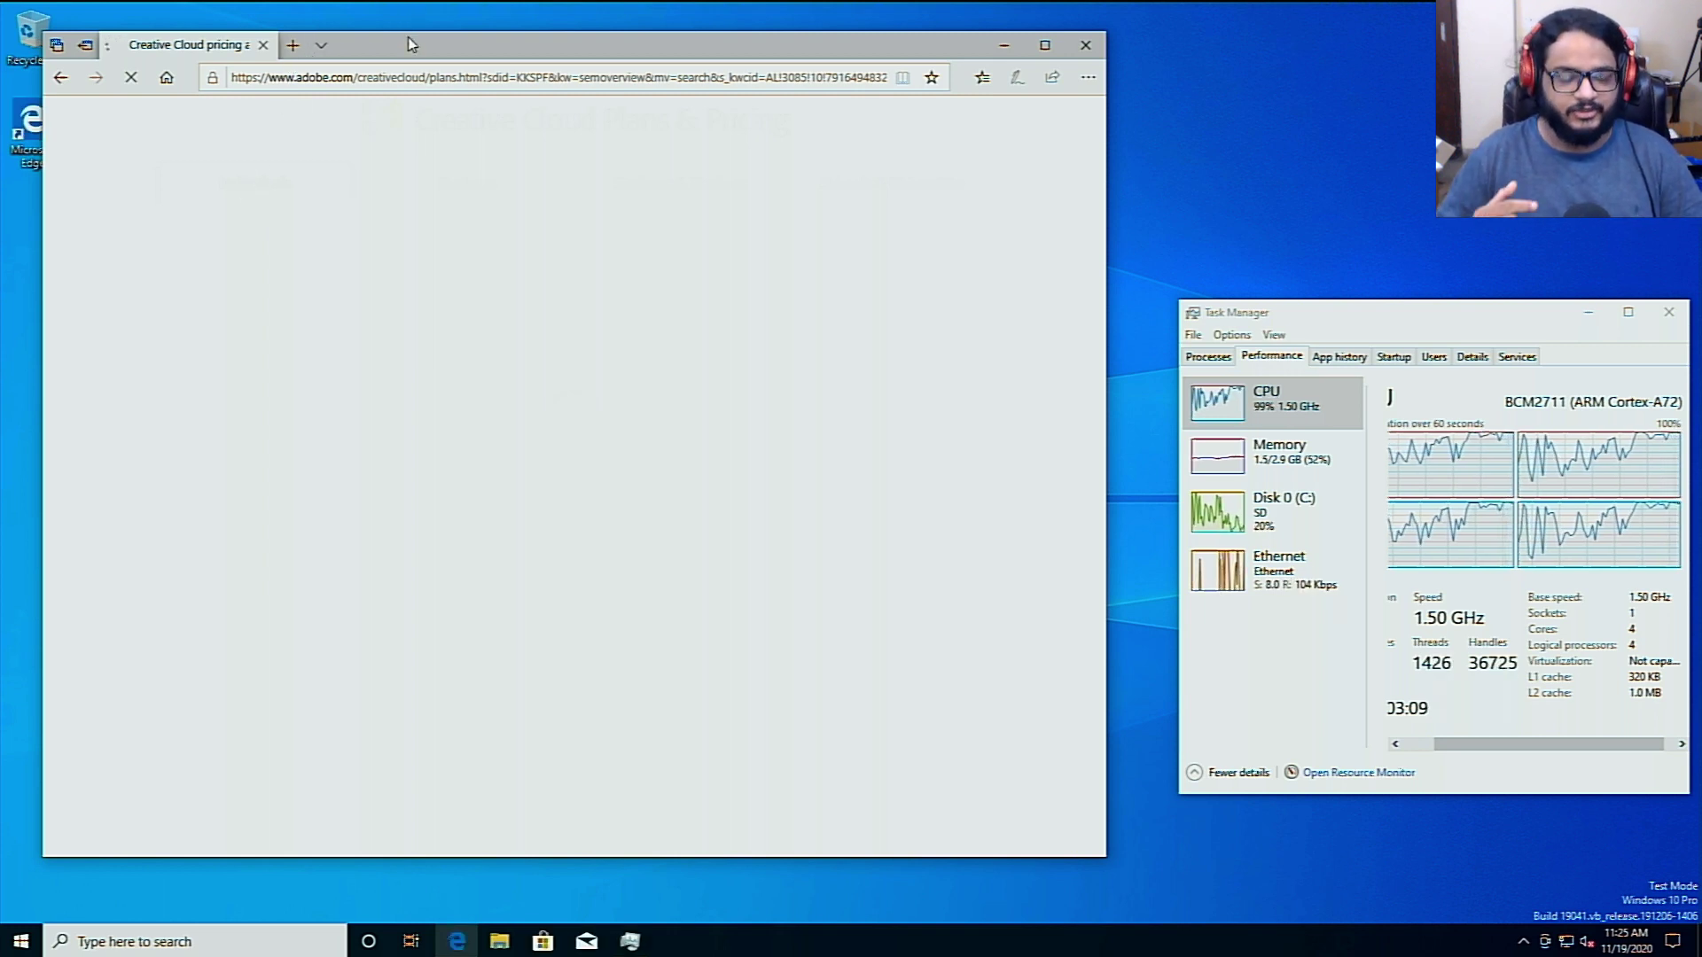
# Search Bing for 'creative cloud exe' in a new tab, then return to the pricing tab
pyautogui.click(292, 49)
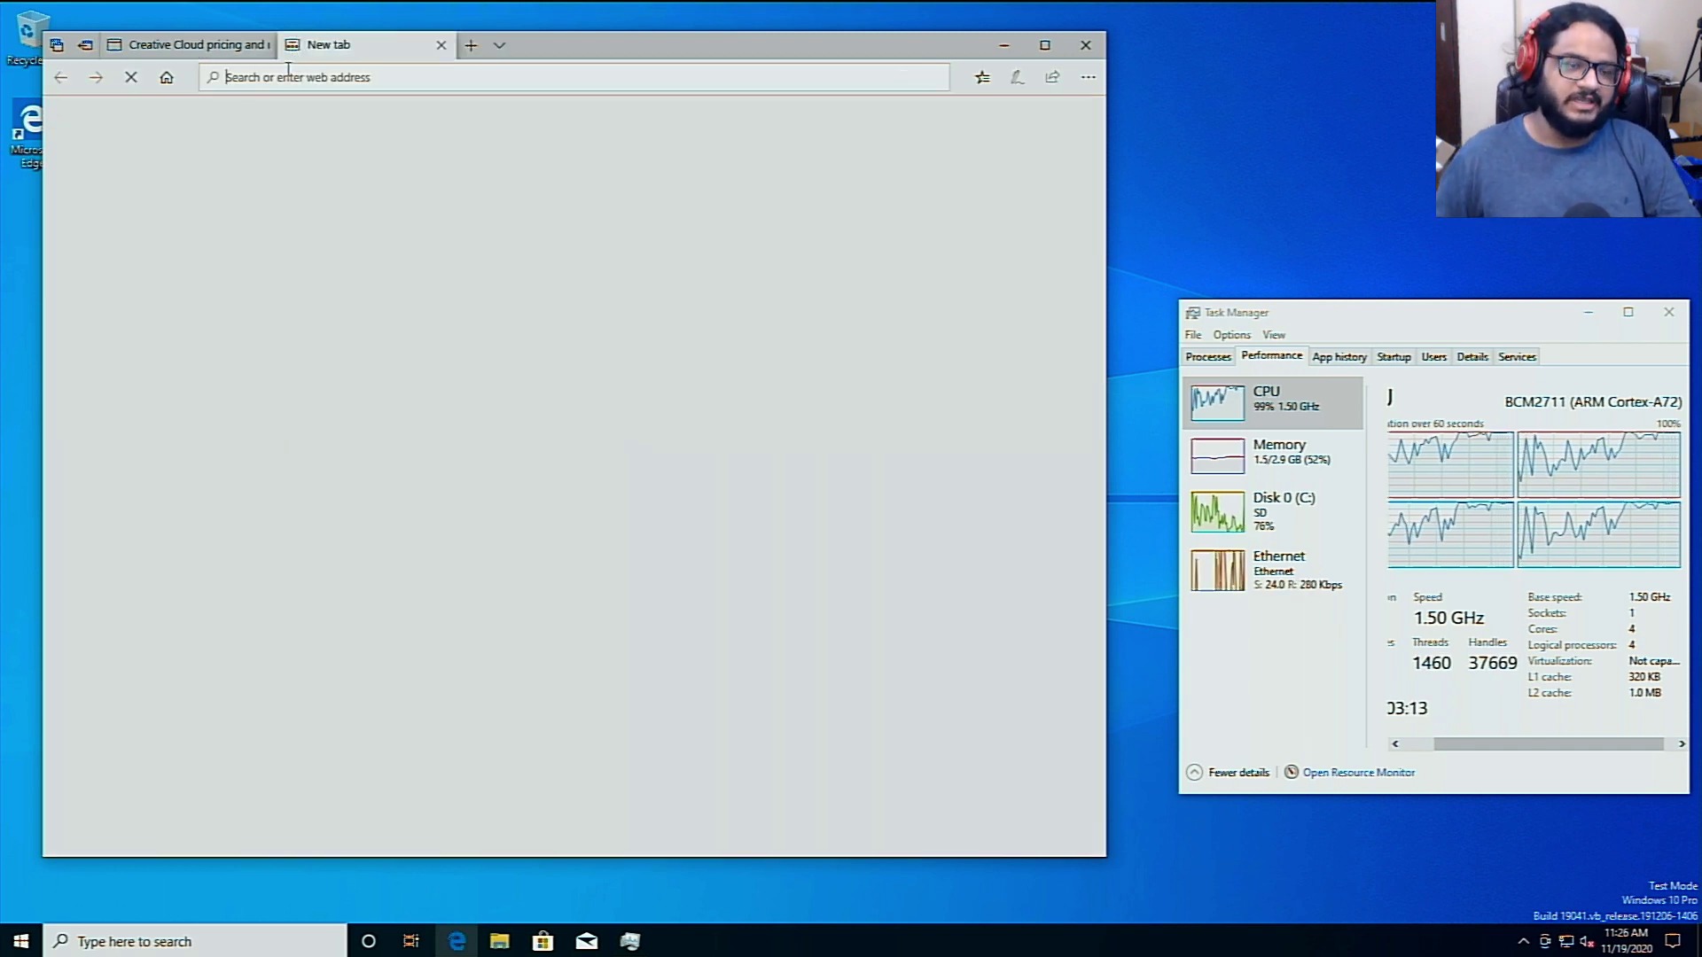
pyautogui.write('c')
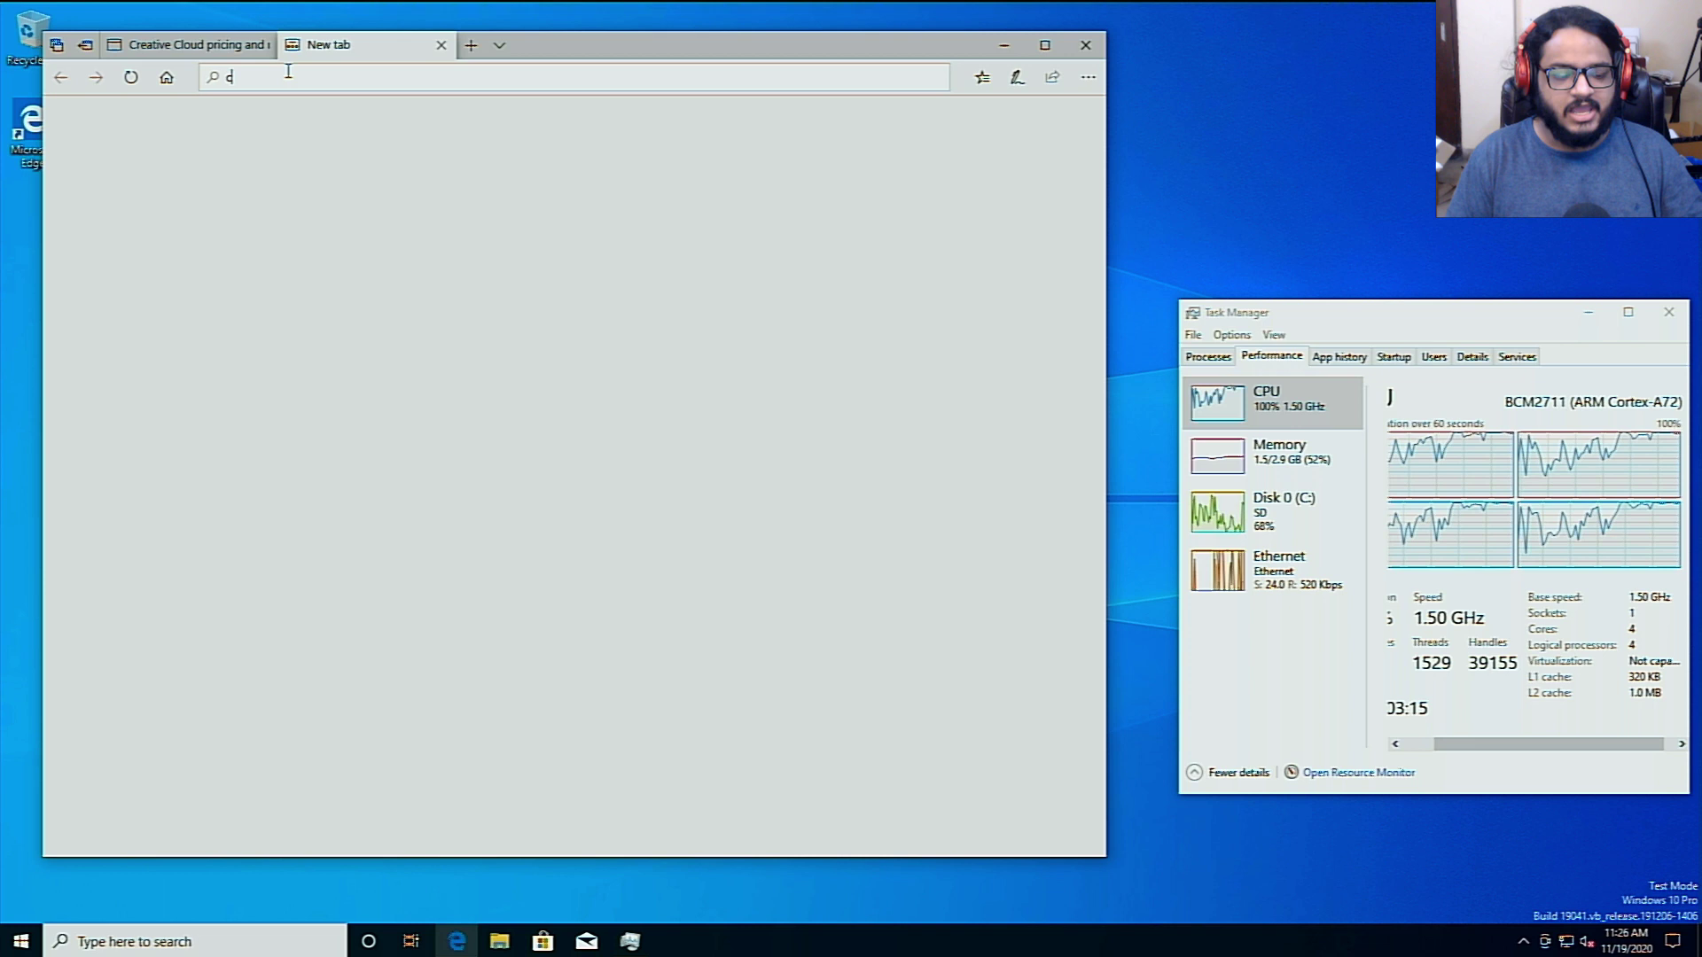
pyautogui.write('reative')
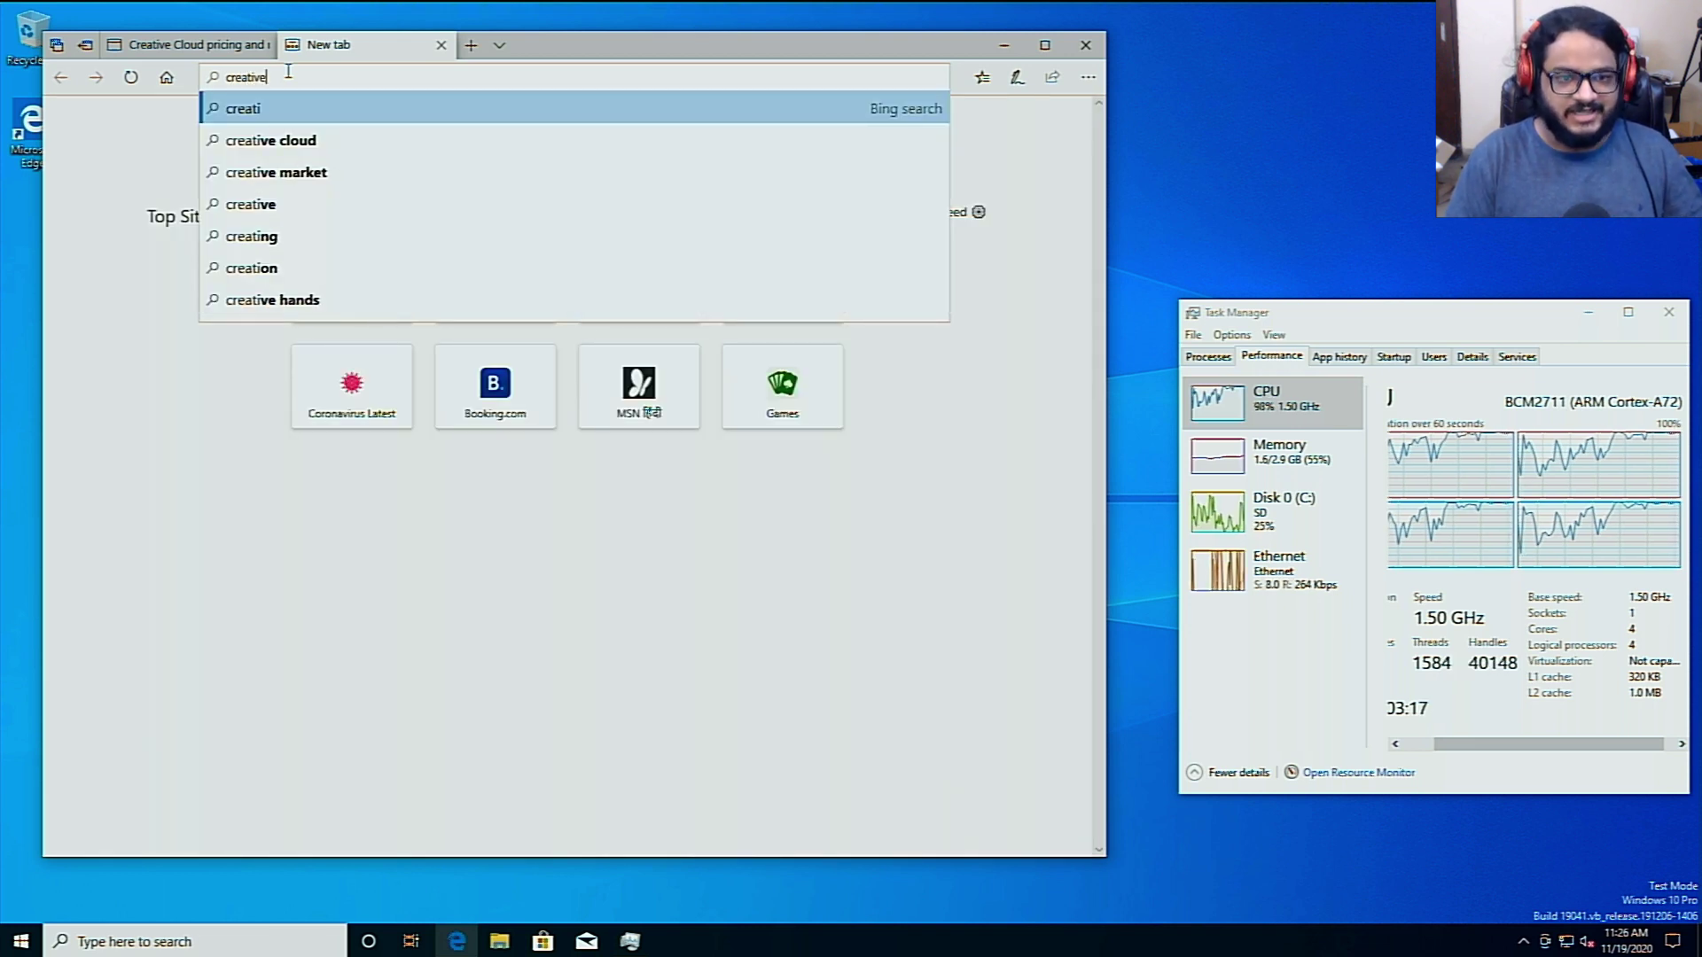
pyautogui.write(' cloud exe')
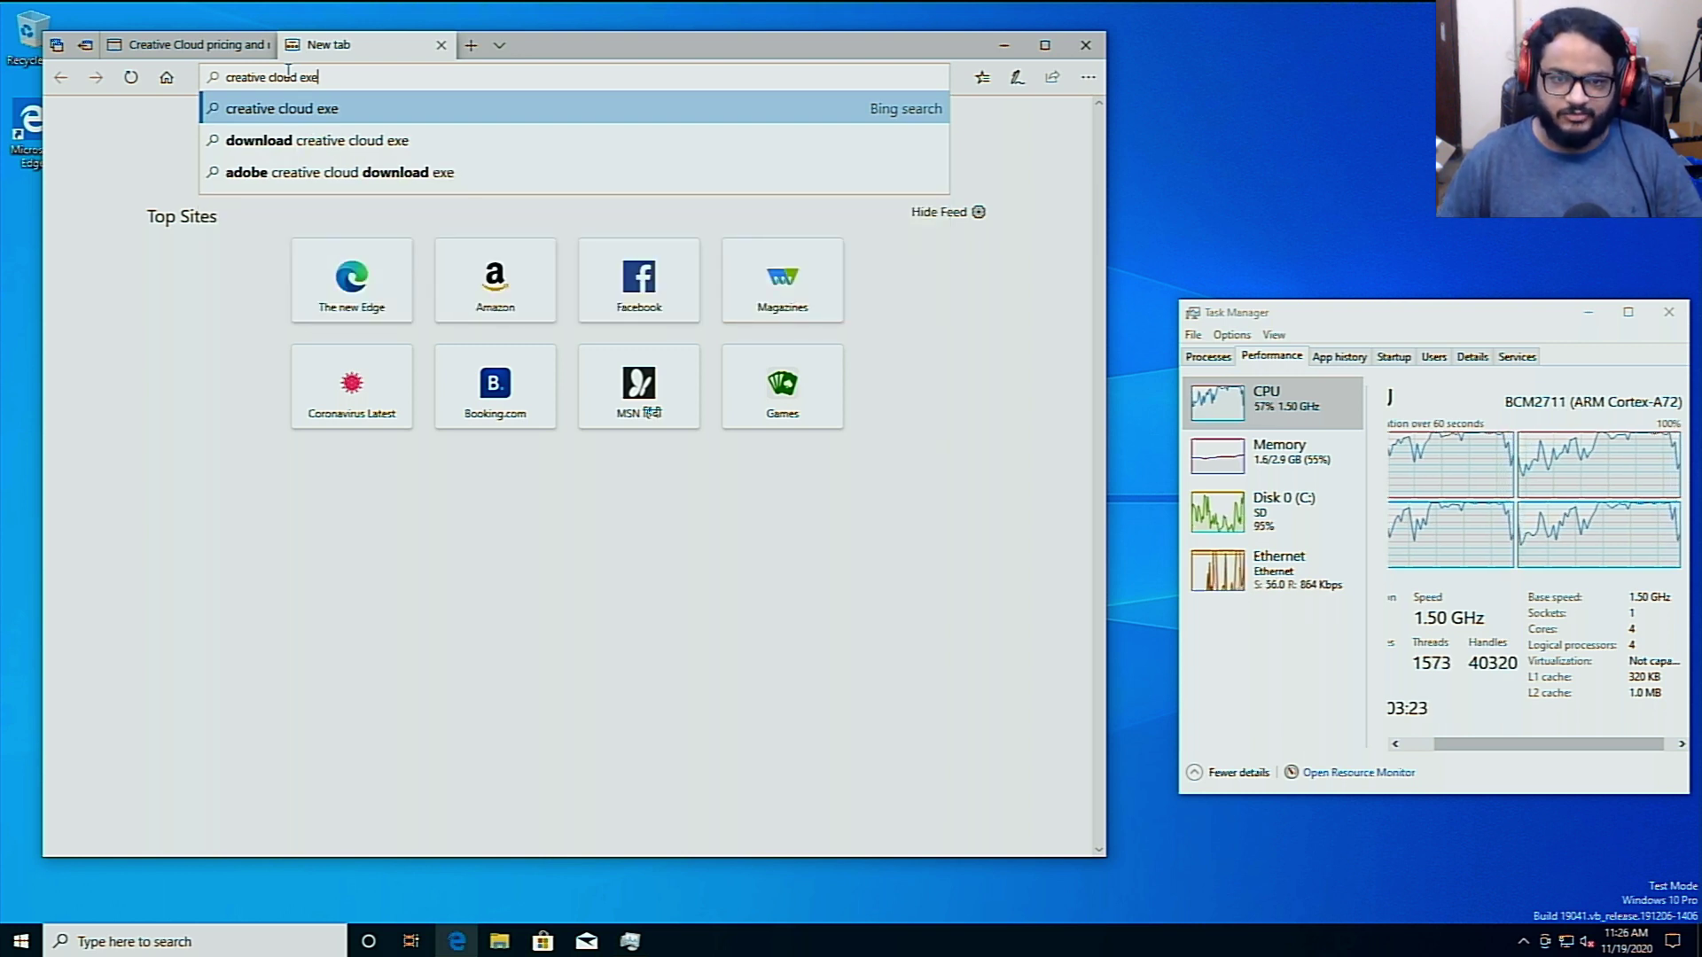
pyautogui.press('Return')
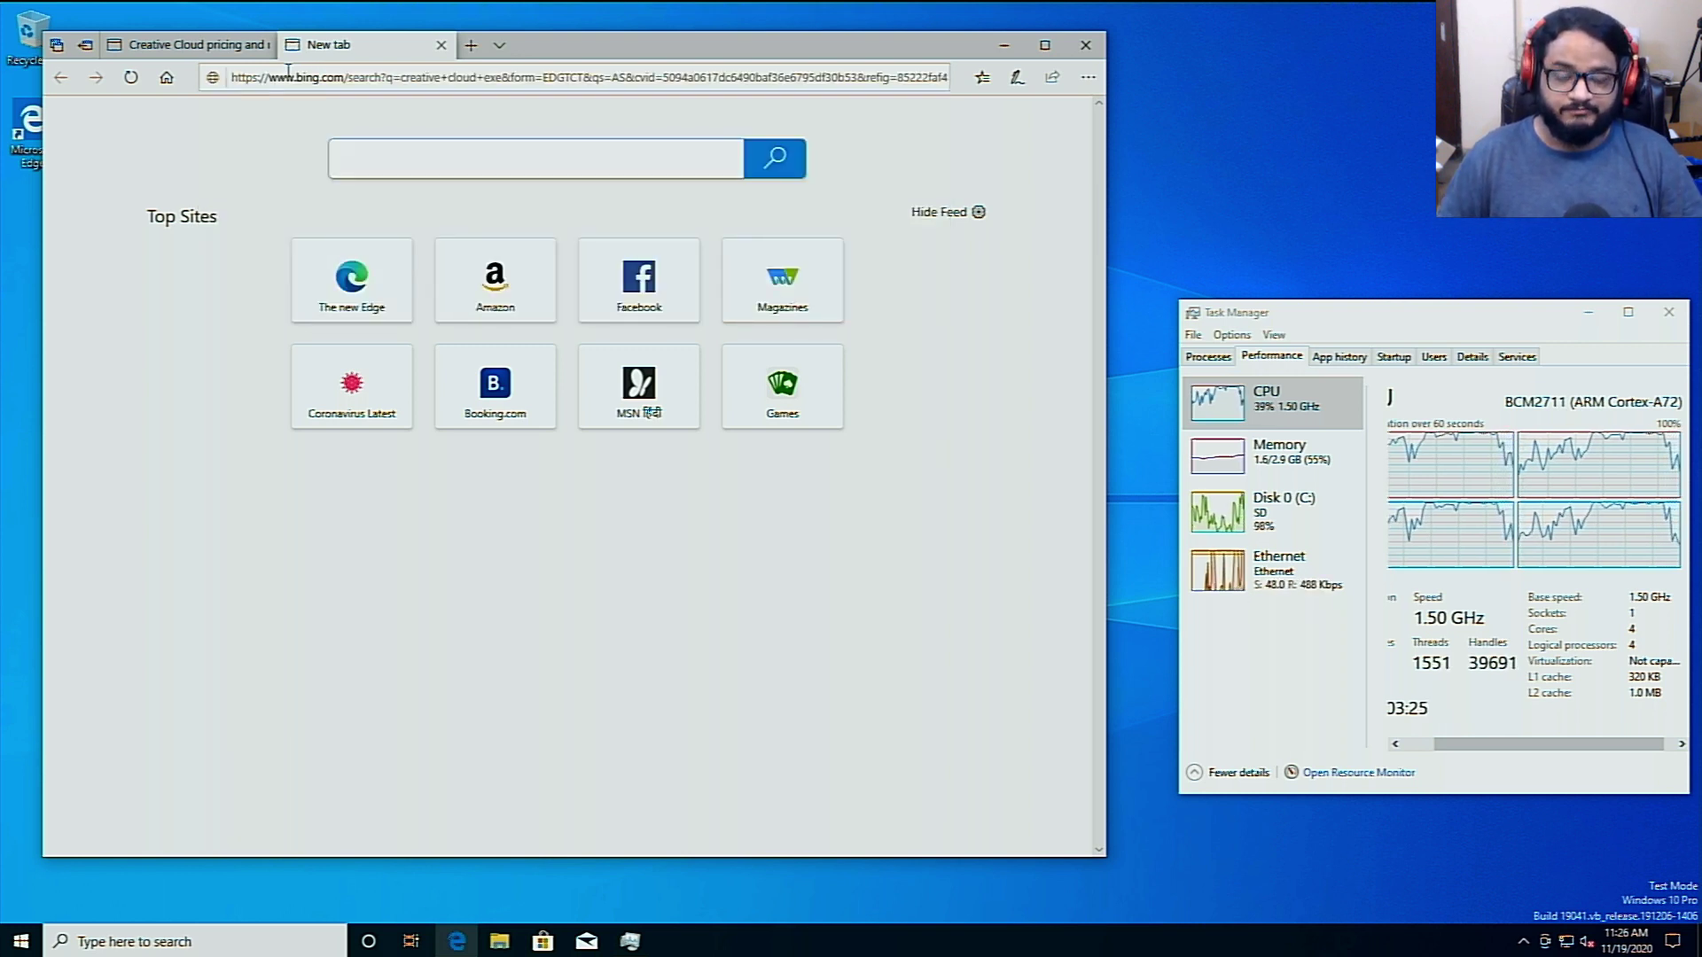
pyautogui.click(202, 47)
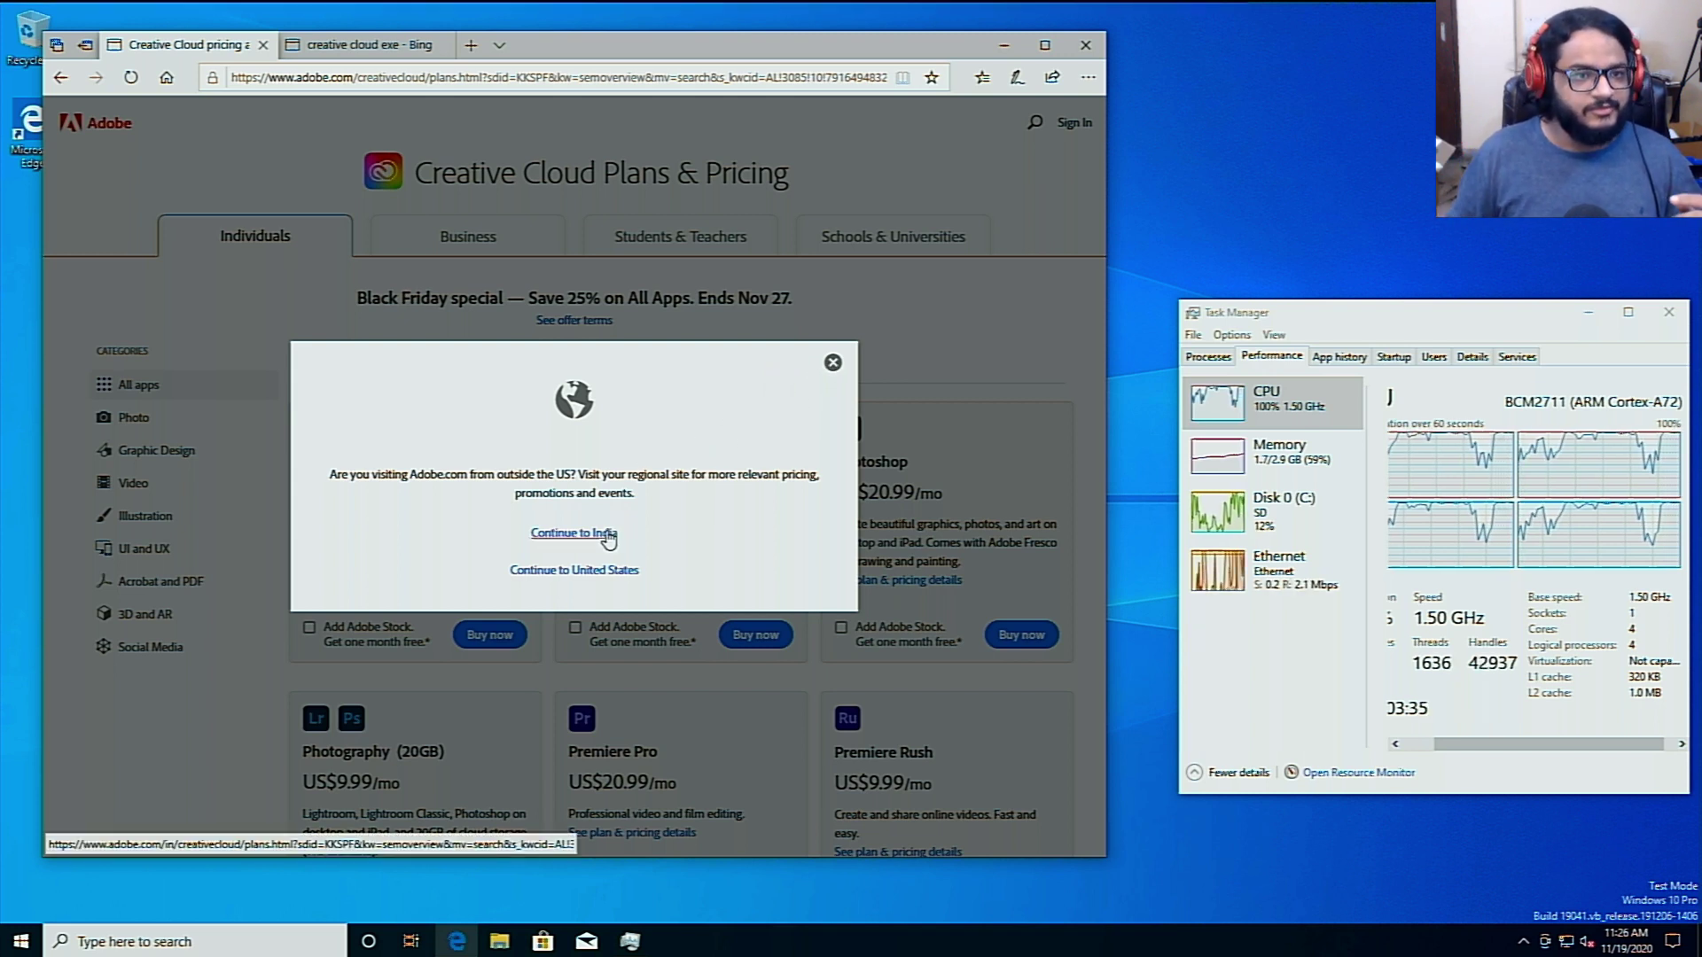
# Open the Free Product Downloads search result, then scroll down the Creative Cloud pricing page
pyautogui.click(359, 44)
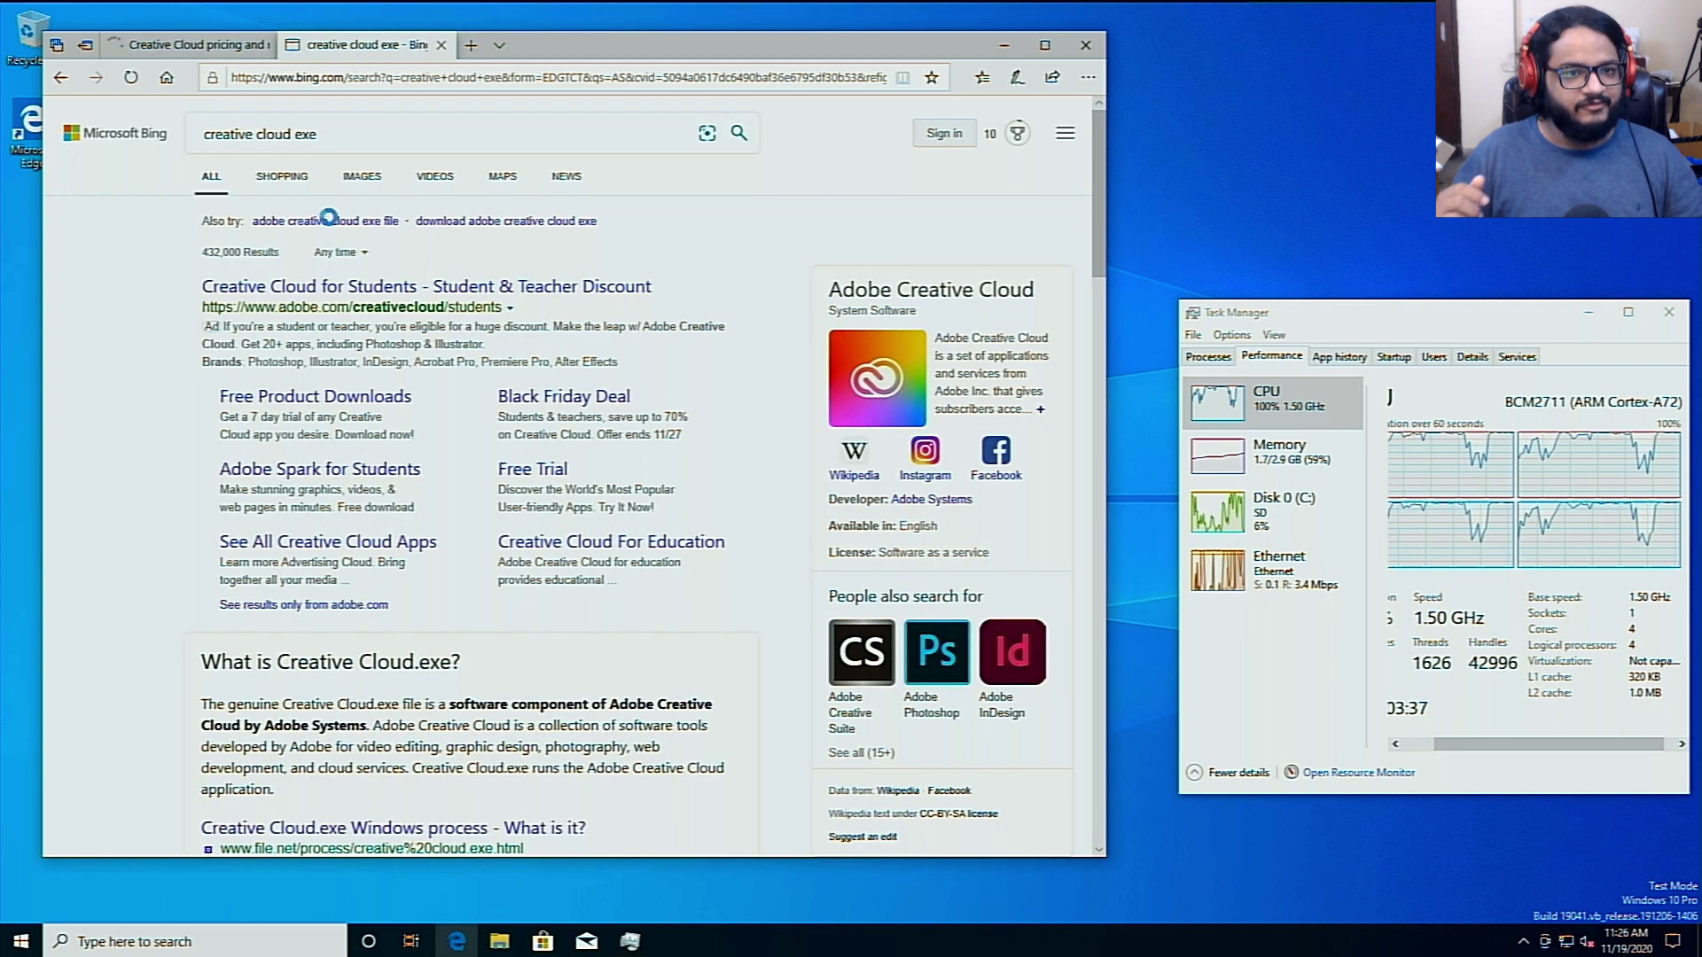
pyautogui.click(271, 409)
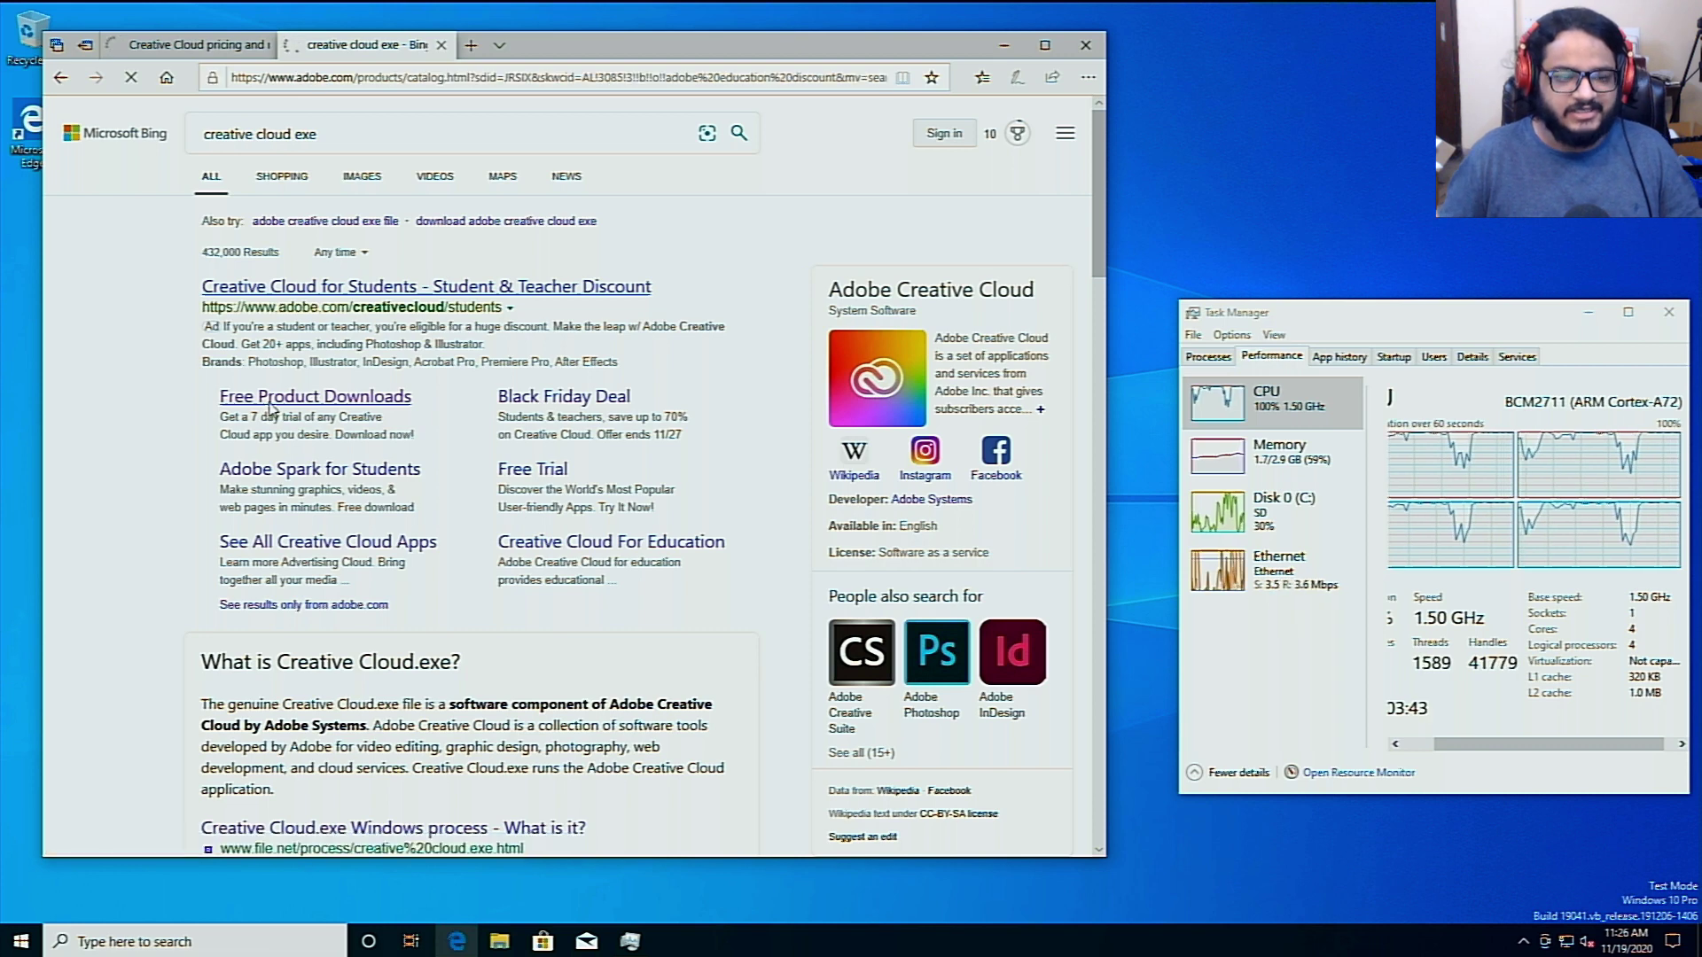
pyautogui.click(189, 47)
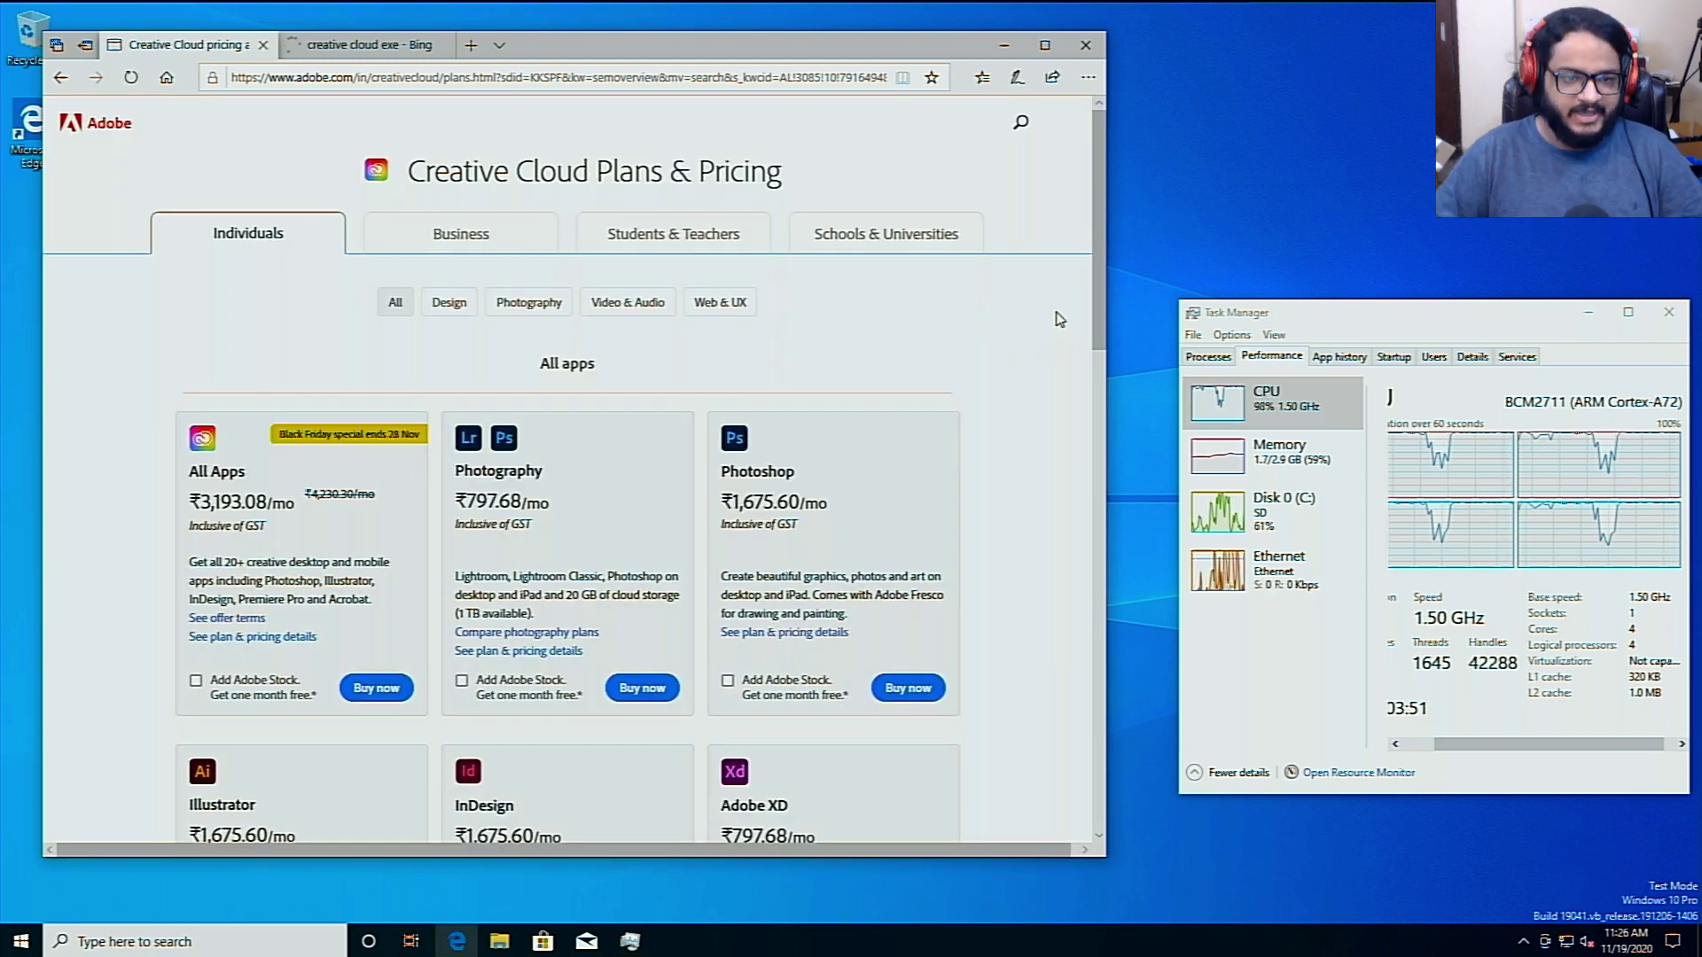
pyautogui.moveTo(1093, 316); pyautogui.dragTo(1078, 164)
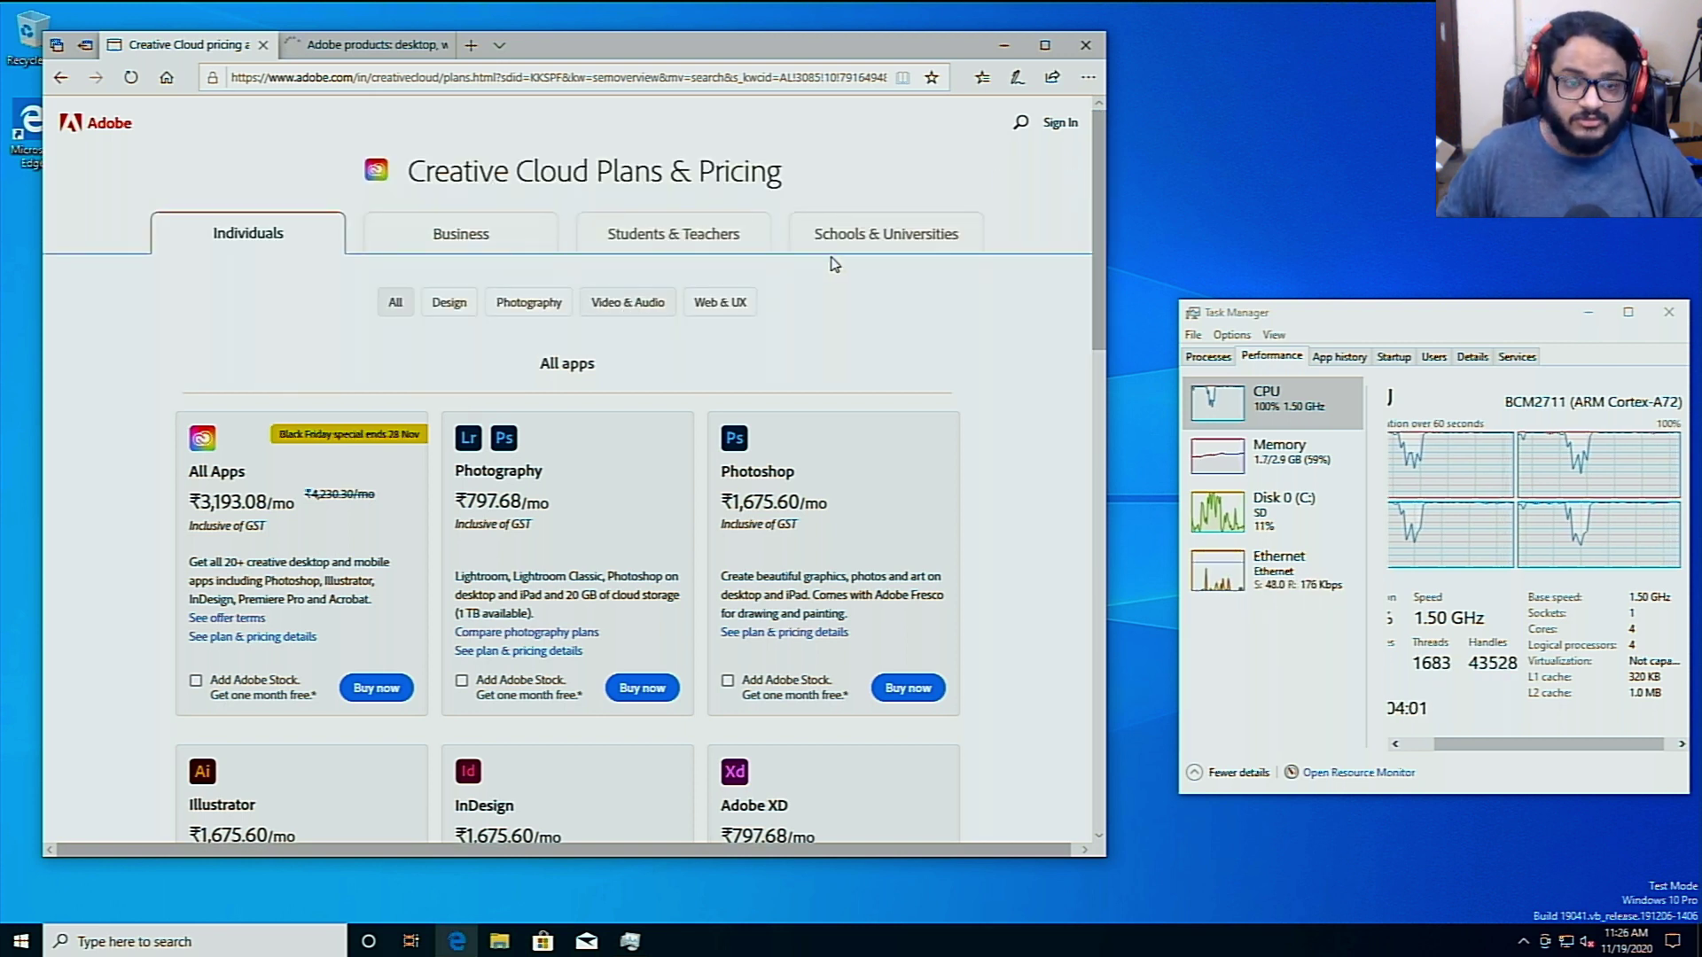
# Dismiss the regional prompt, open Creative Cloud All Apps, and stay on the India site
pyautogui.click(412, 44)
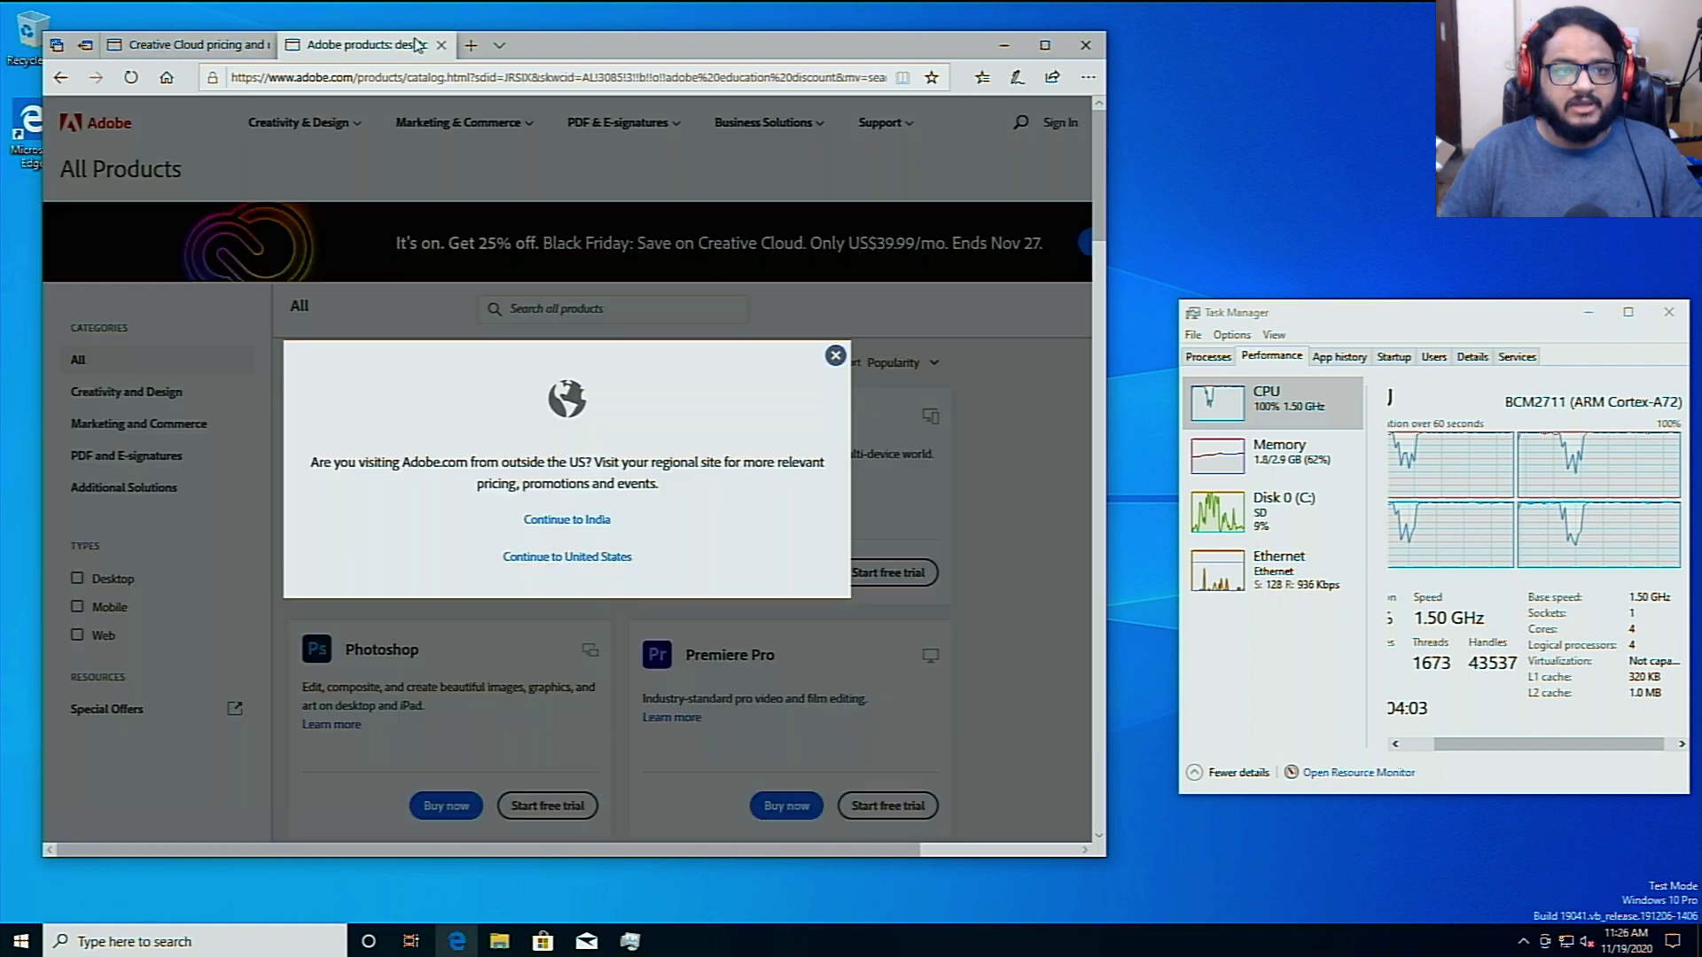
pyautogui.click(834, 356)
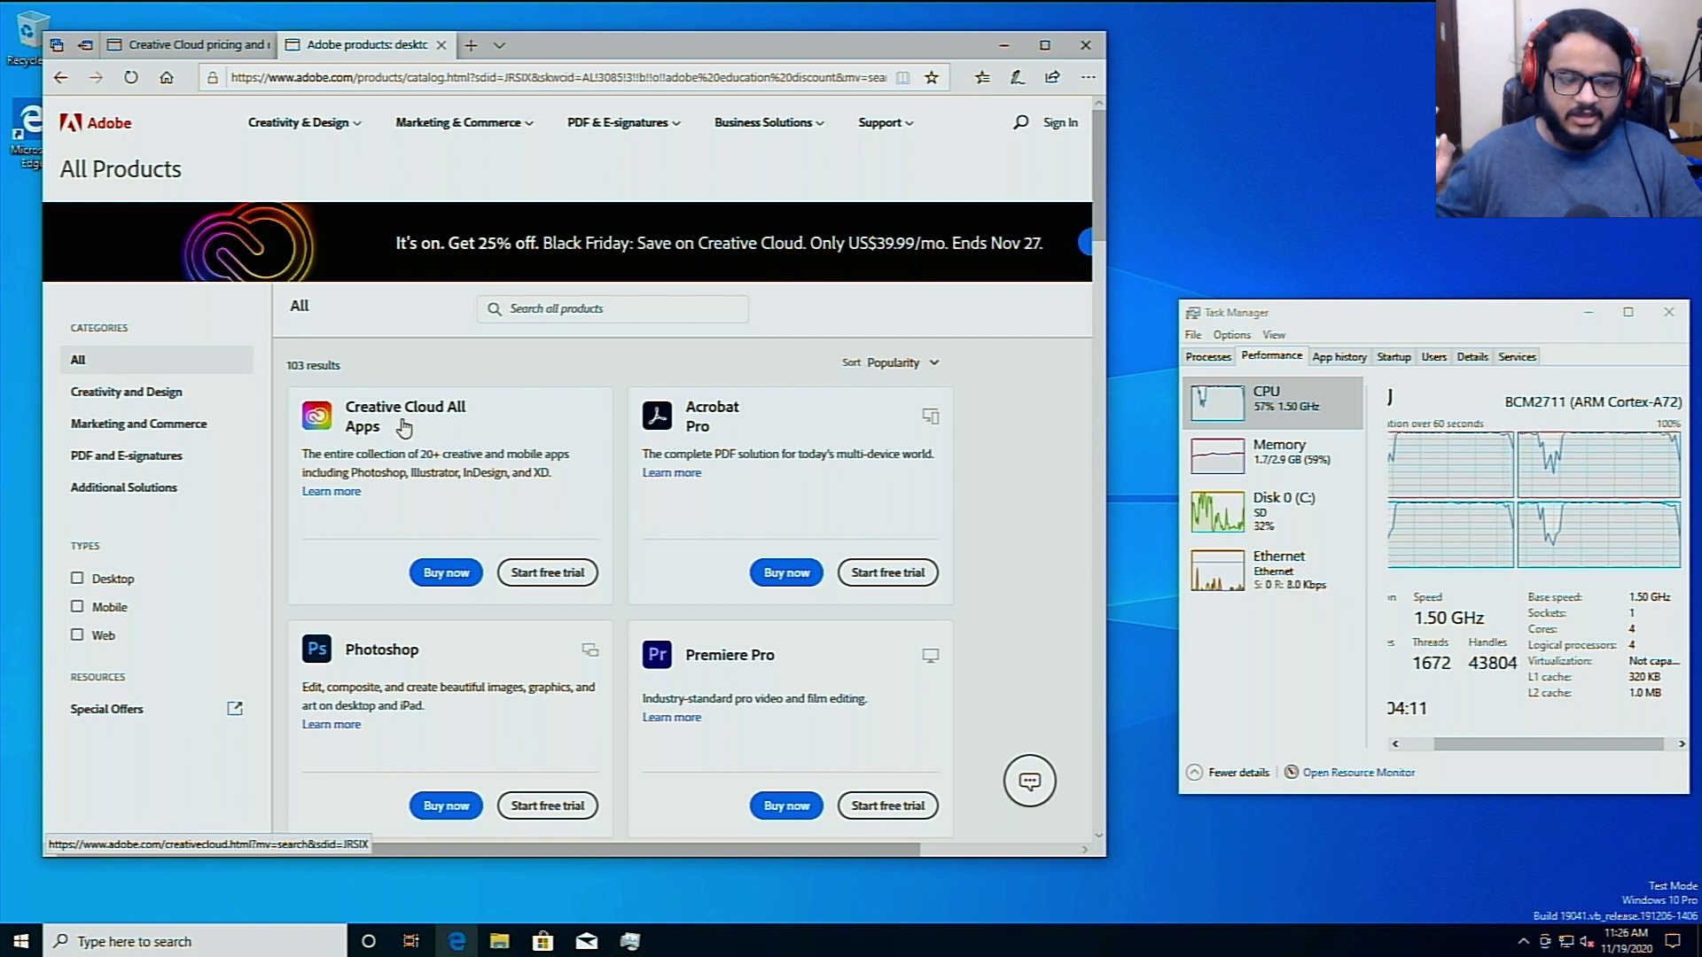
pyautogui.click(403, 428)
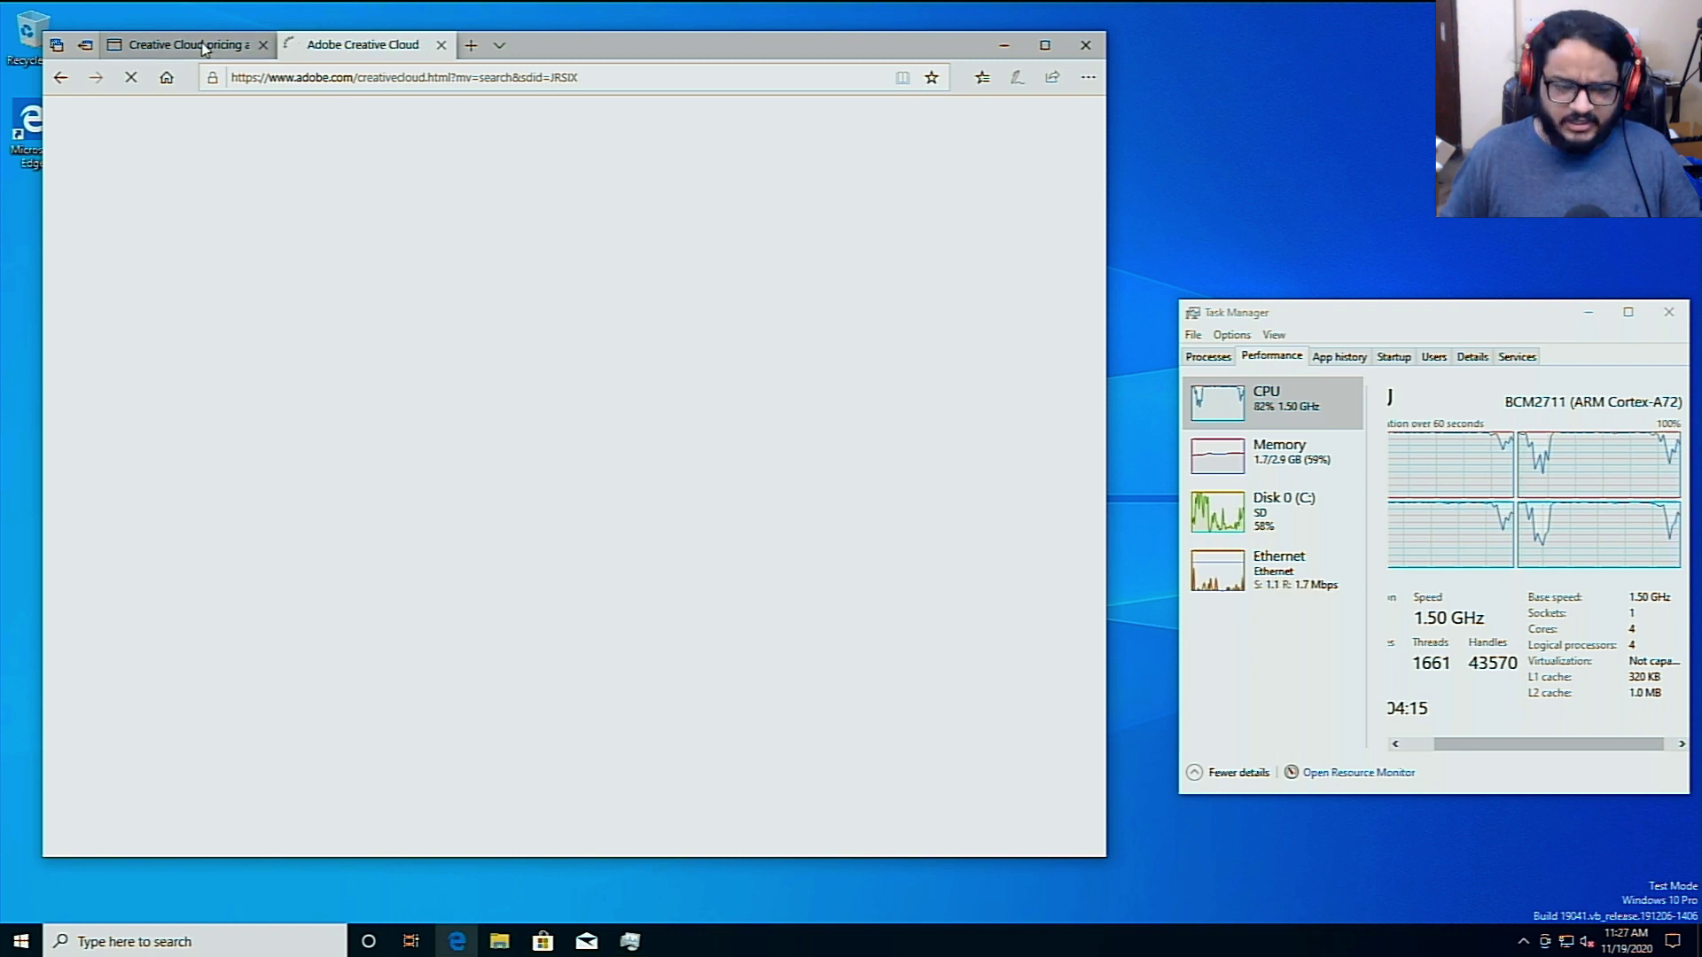
pyautogui.moveTo(204, 49)
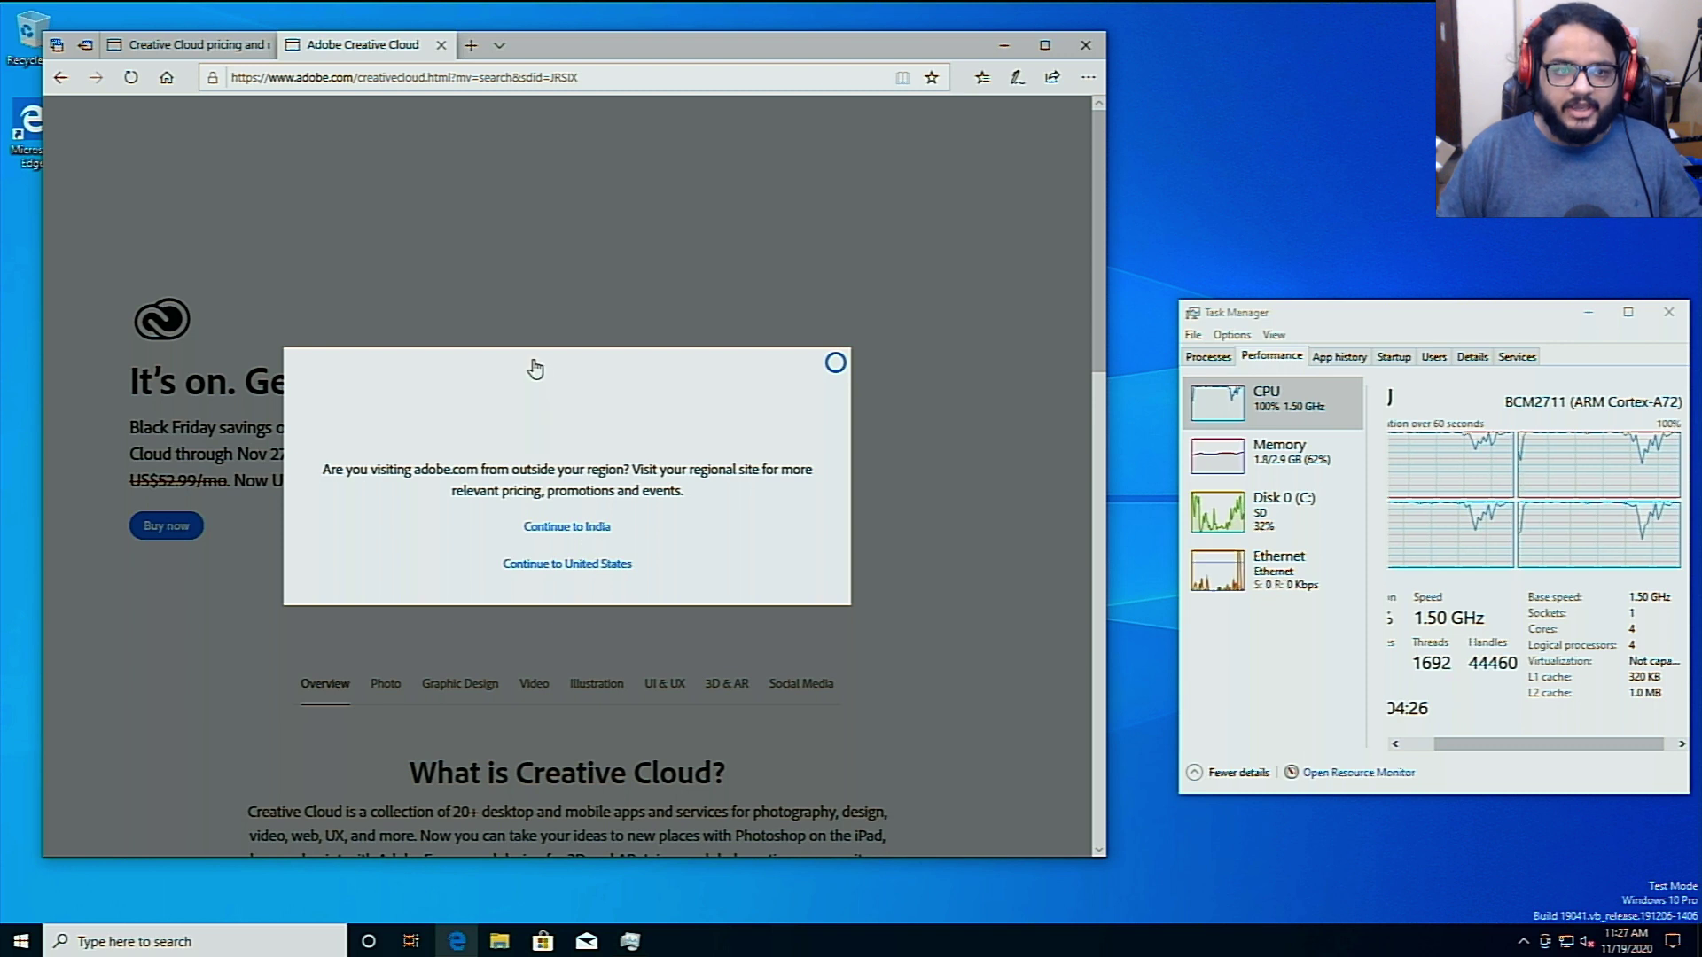
pyautogui.click(557, 527)
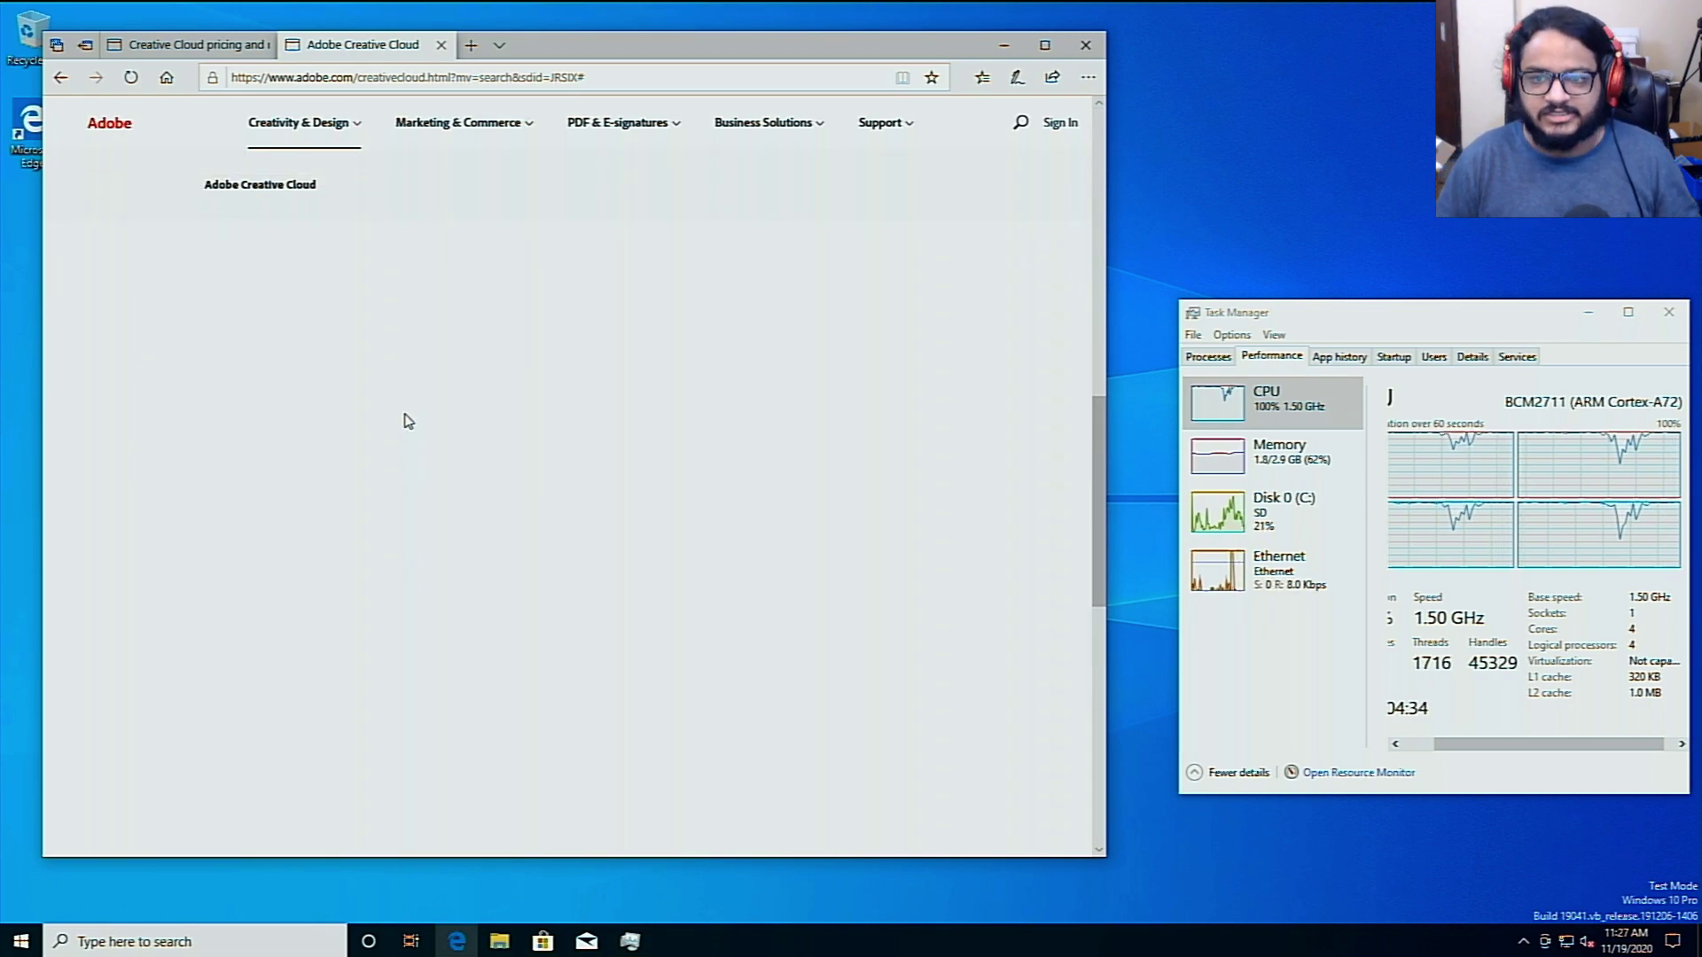
# Close the Adobe Creative Cloud tab, leaving the Plans & Pricing page scrolled down
pyautogui.scroll(-20, 406, 419)
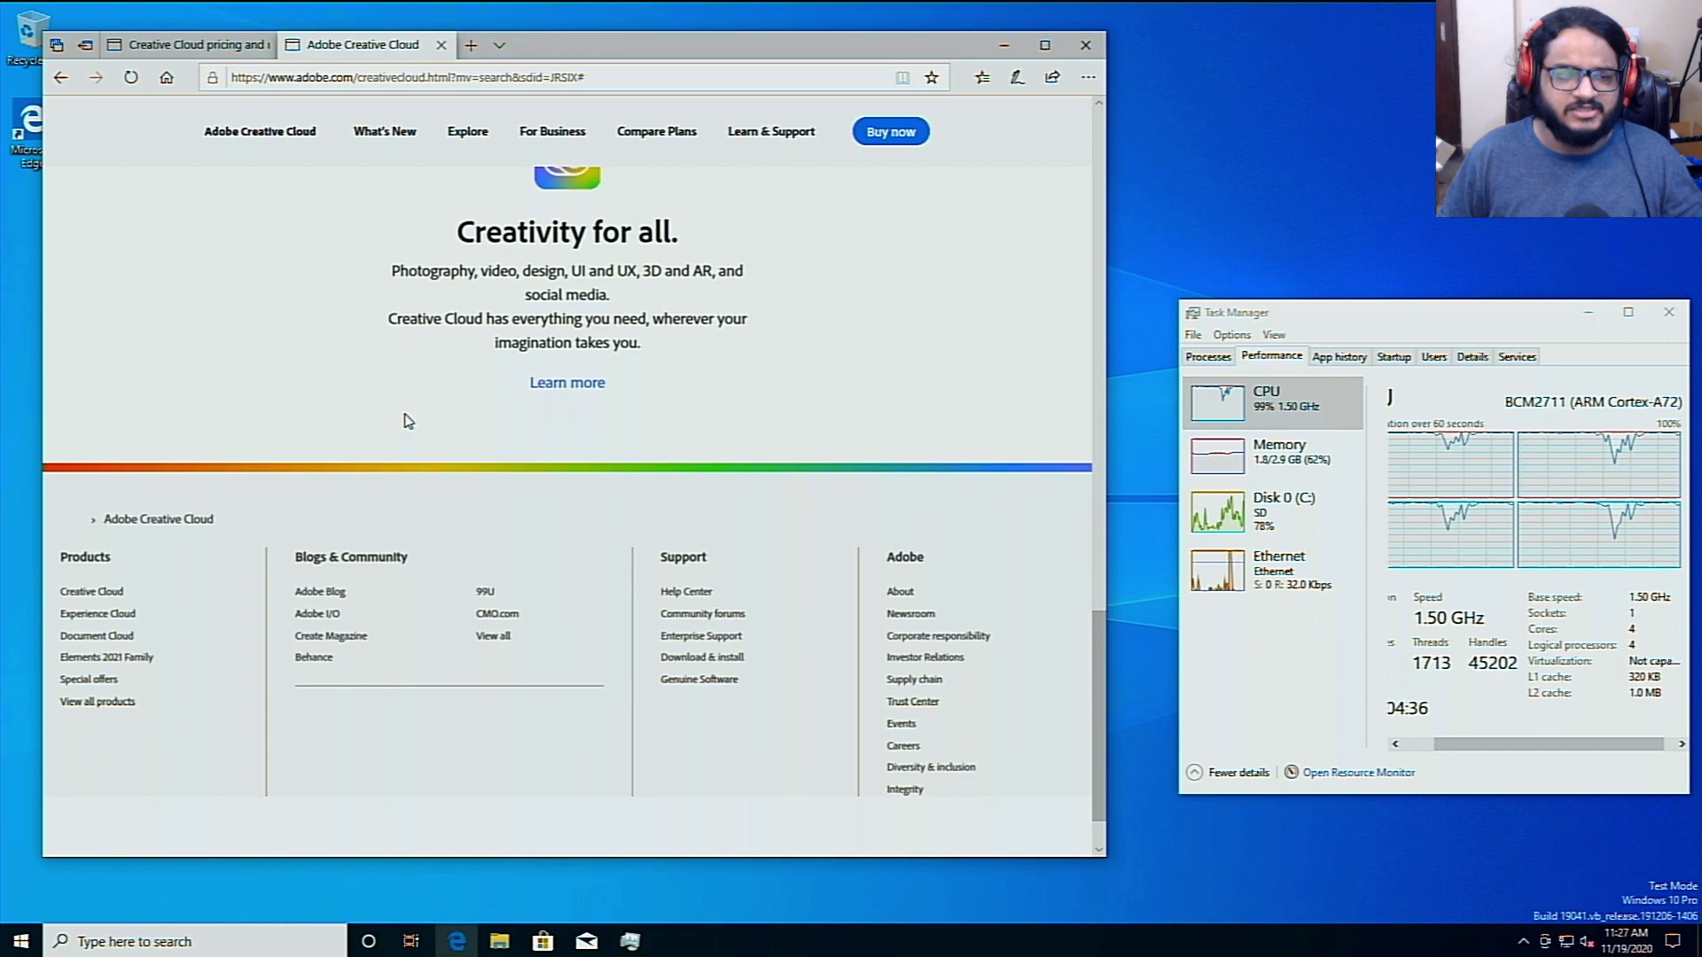
pyautogui.scroll(5, 406, 419)
pyautogui.scroll(-4, 405, 419)
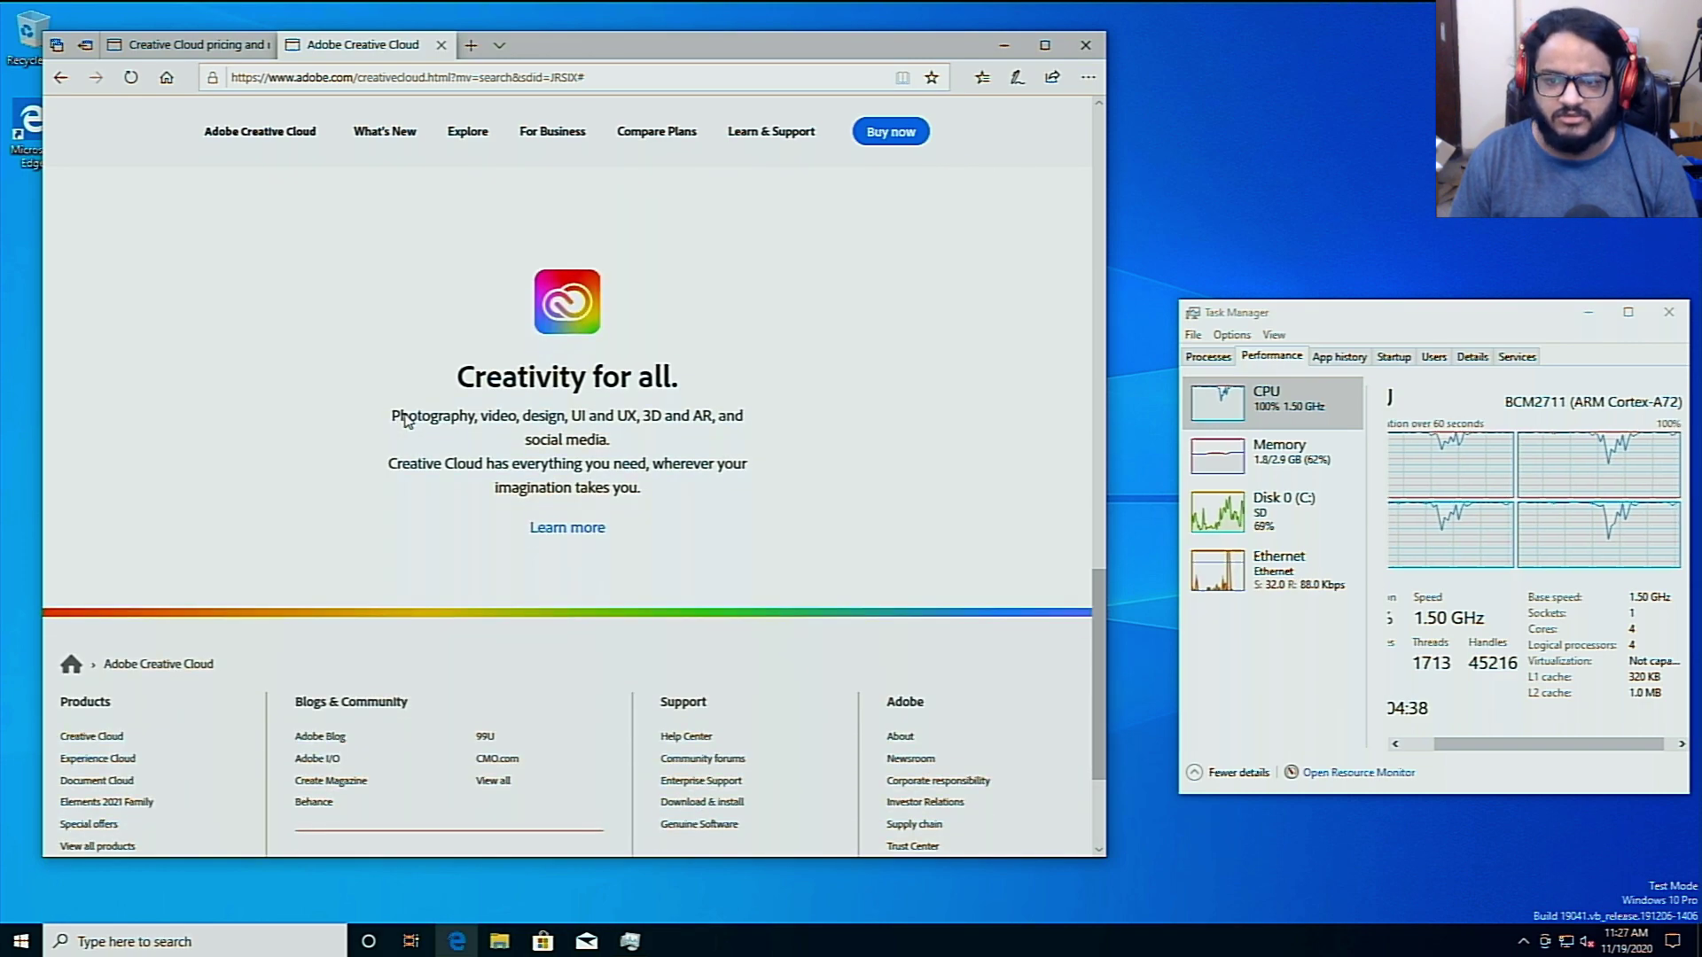
pyautogui.scroll(10, 406, 419)
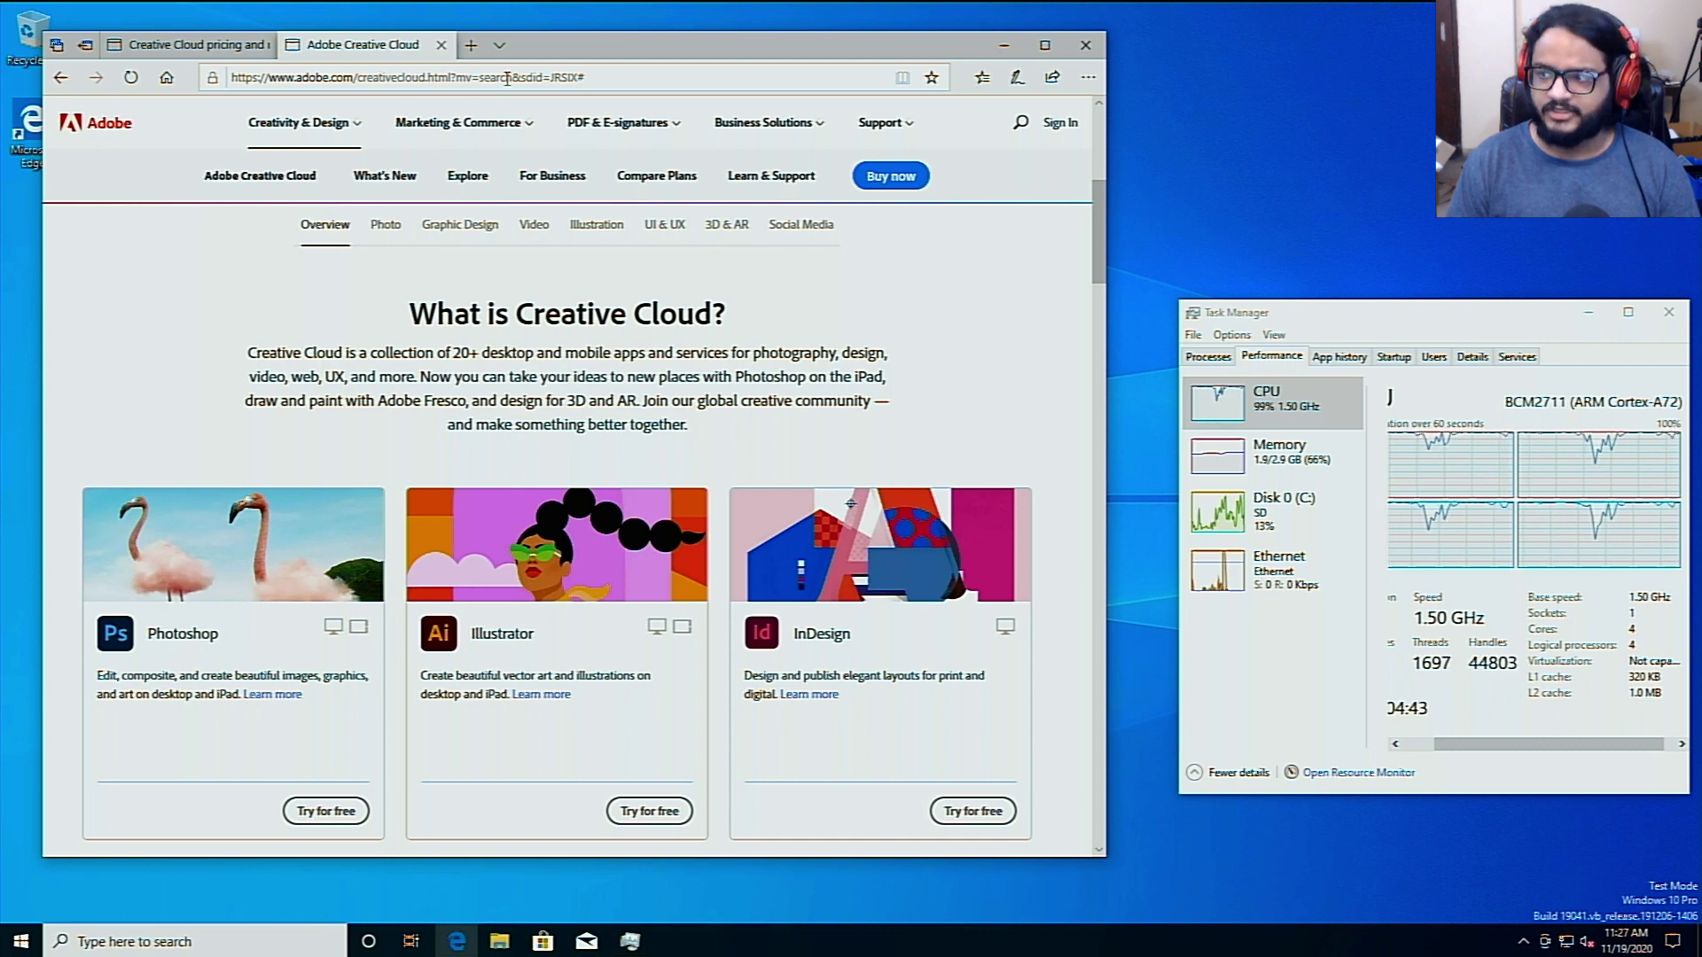
pyautogui.click(442, 45)
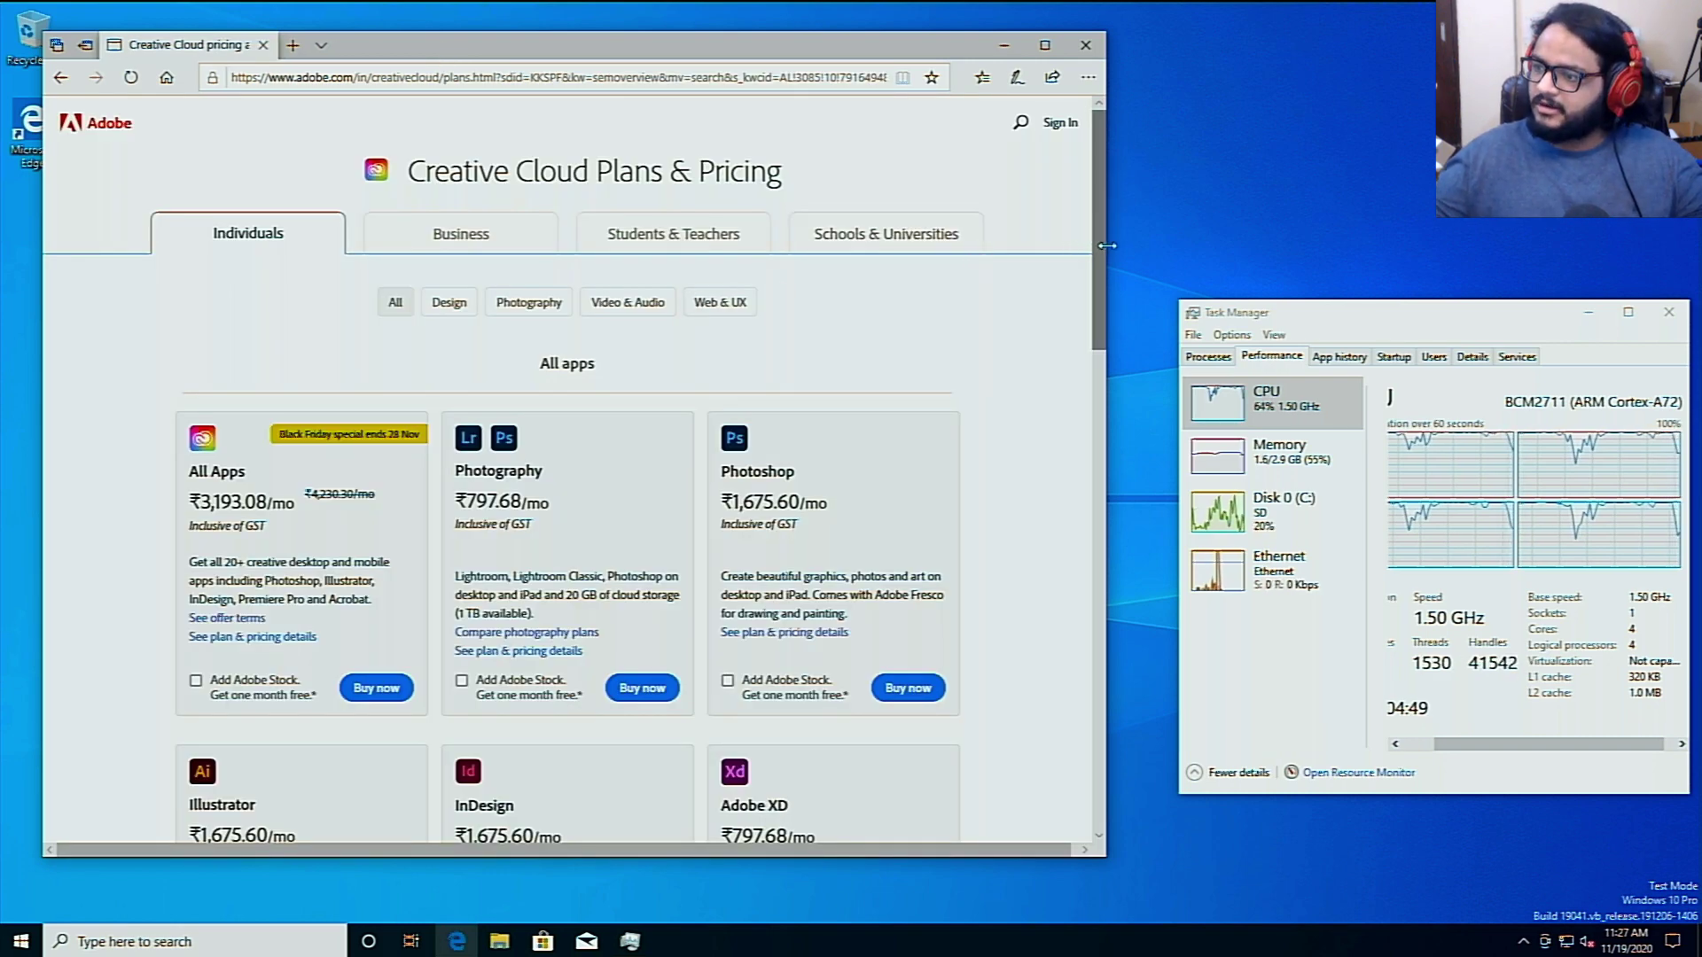
pyautogui.moveTo(1099, 253); pyautogui.dragTo(1118, 755)
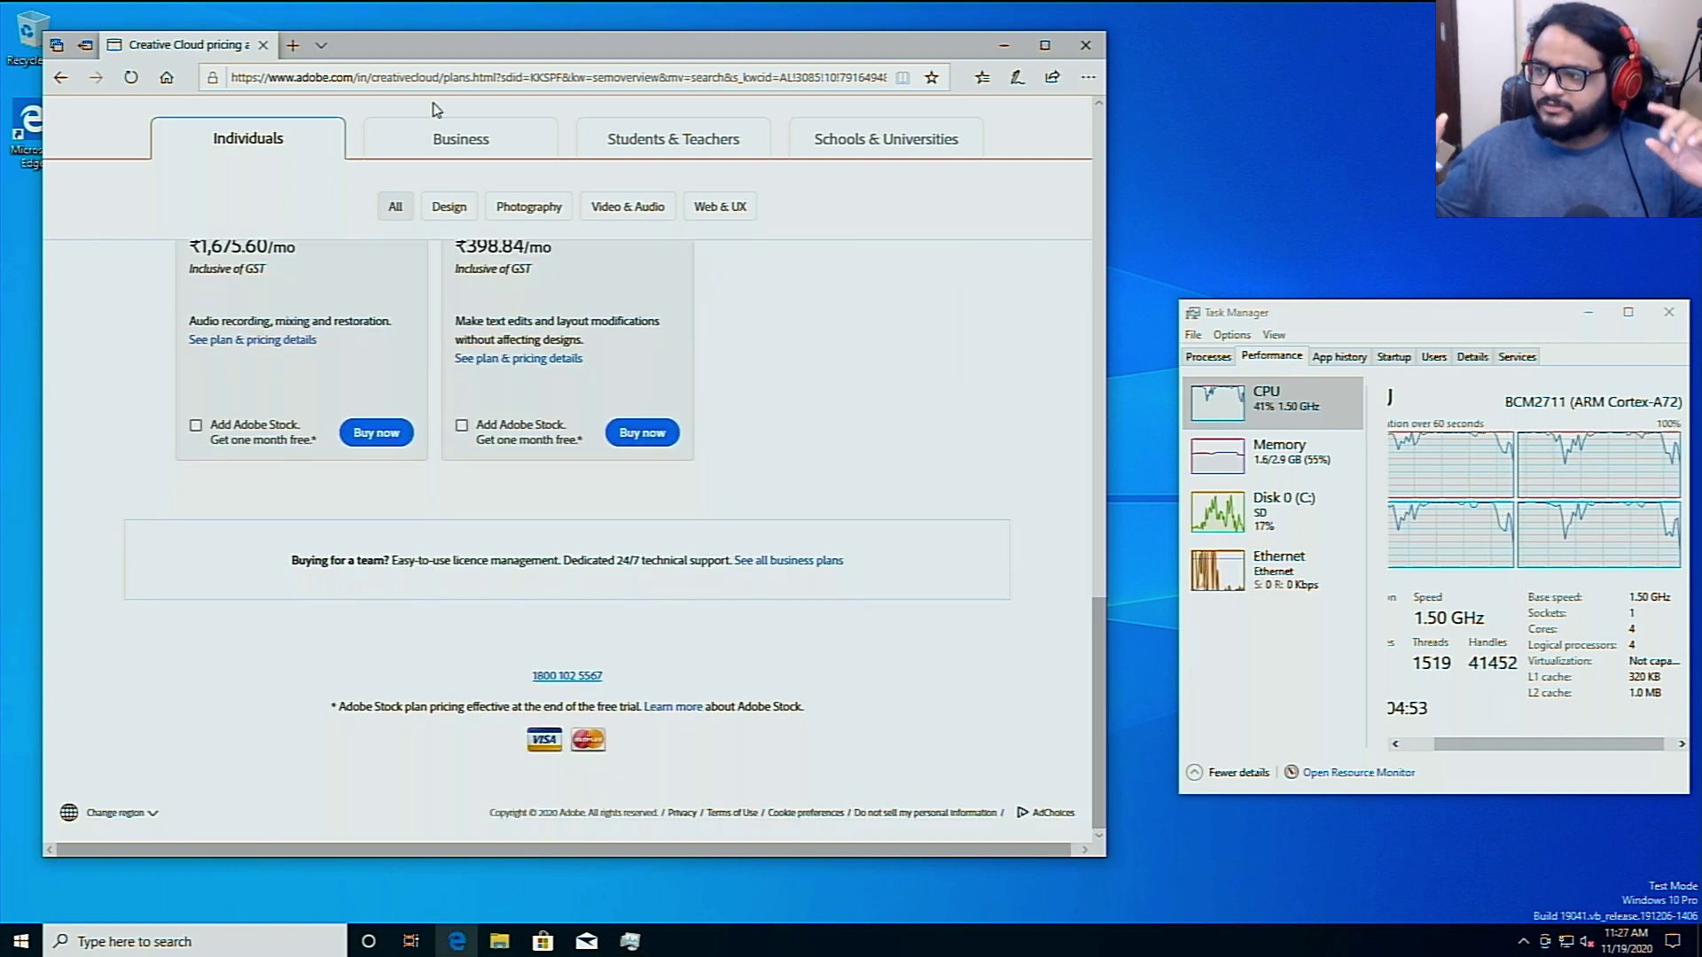
# In a new tab, search Bing for 'creative cloud exe', then search for 'google'
pyautogui.click(292, 47)
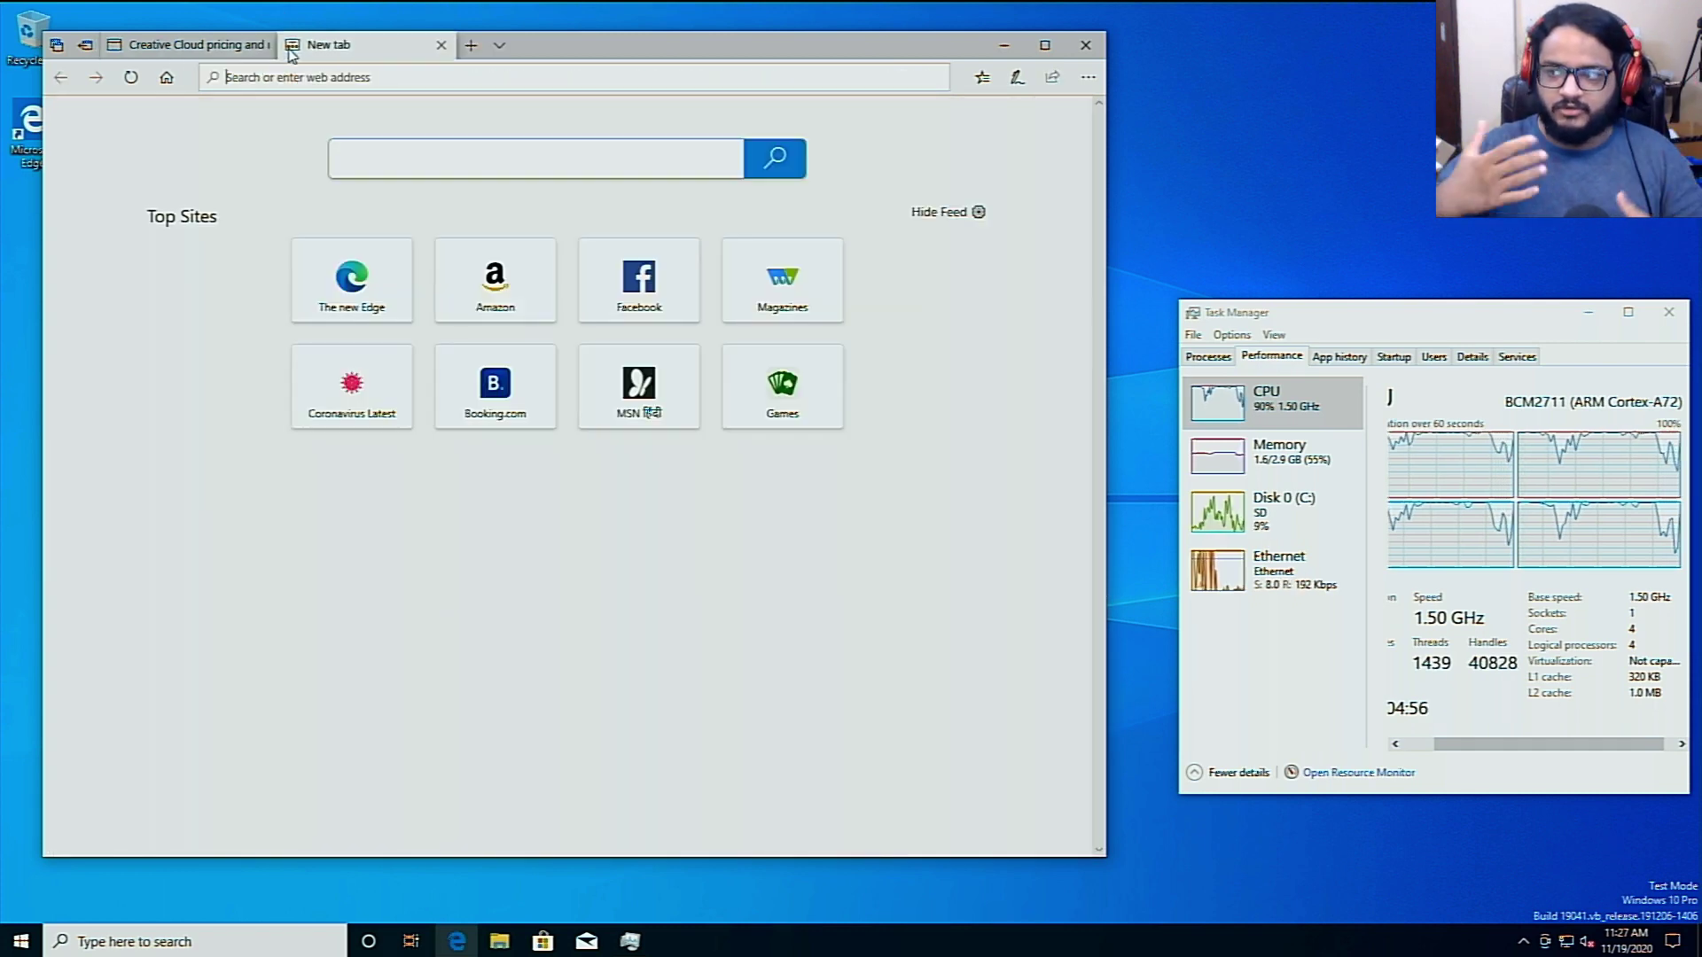
pyautogui.write('creat')
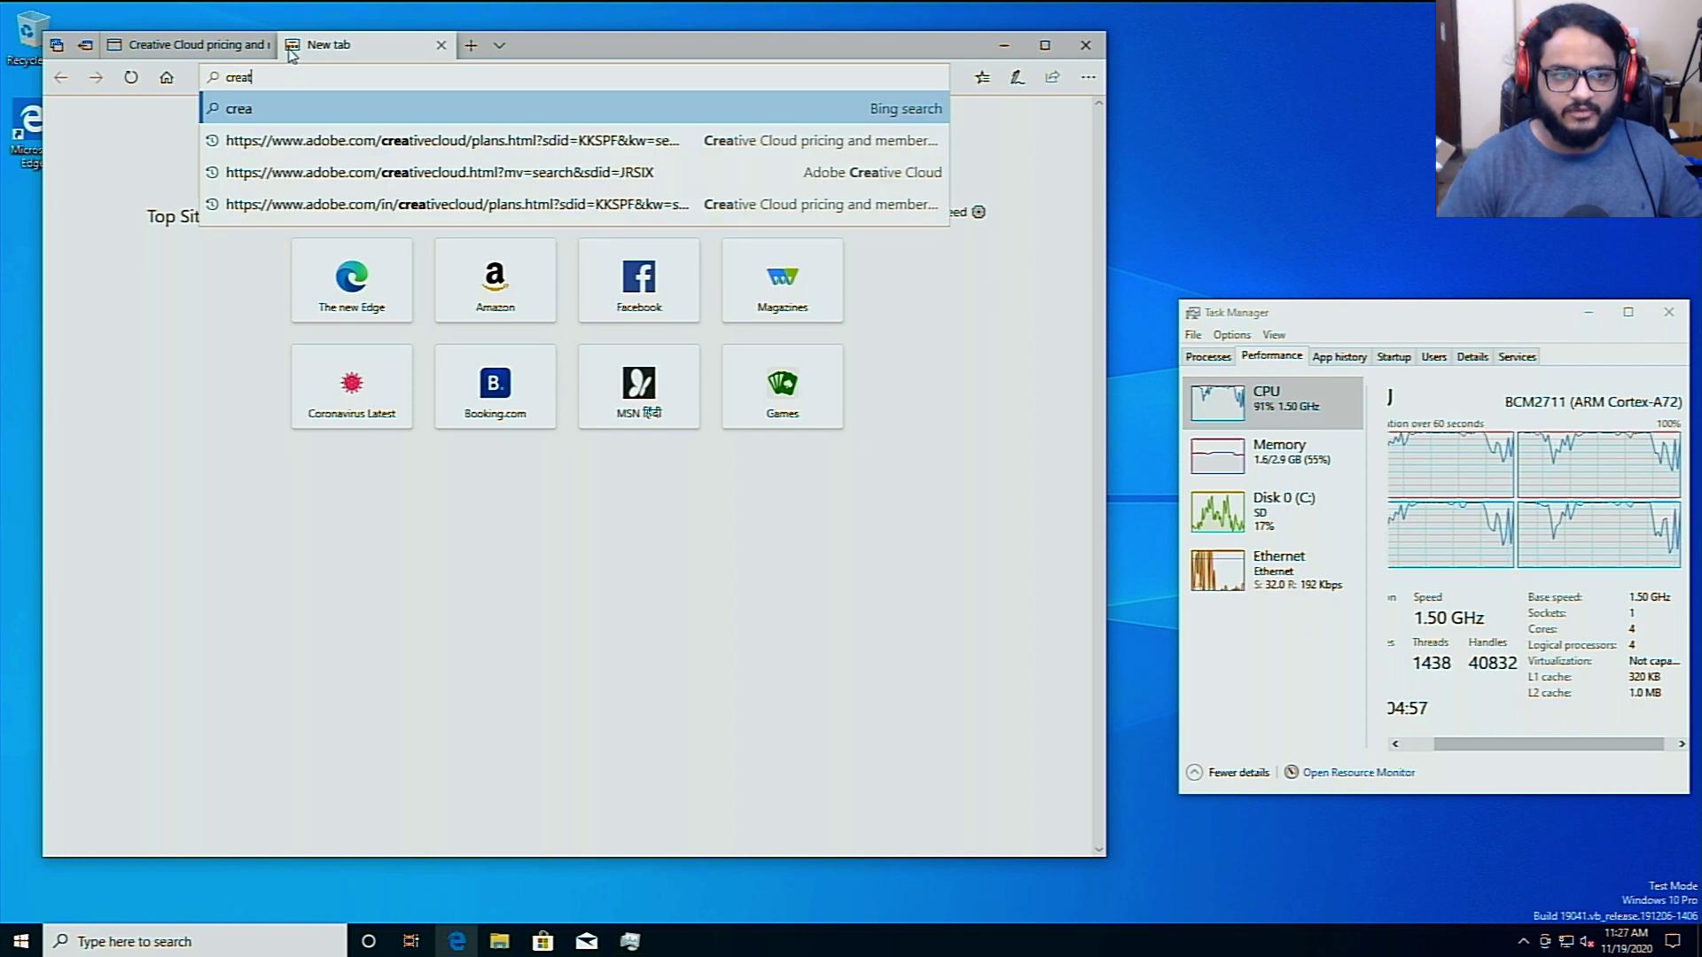
pyautogui.press('Down')
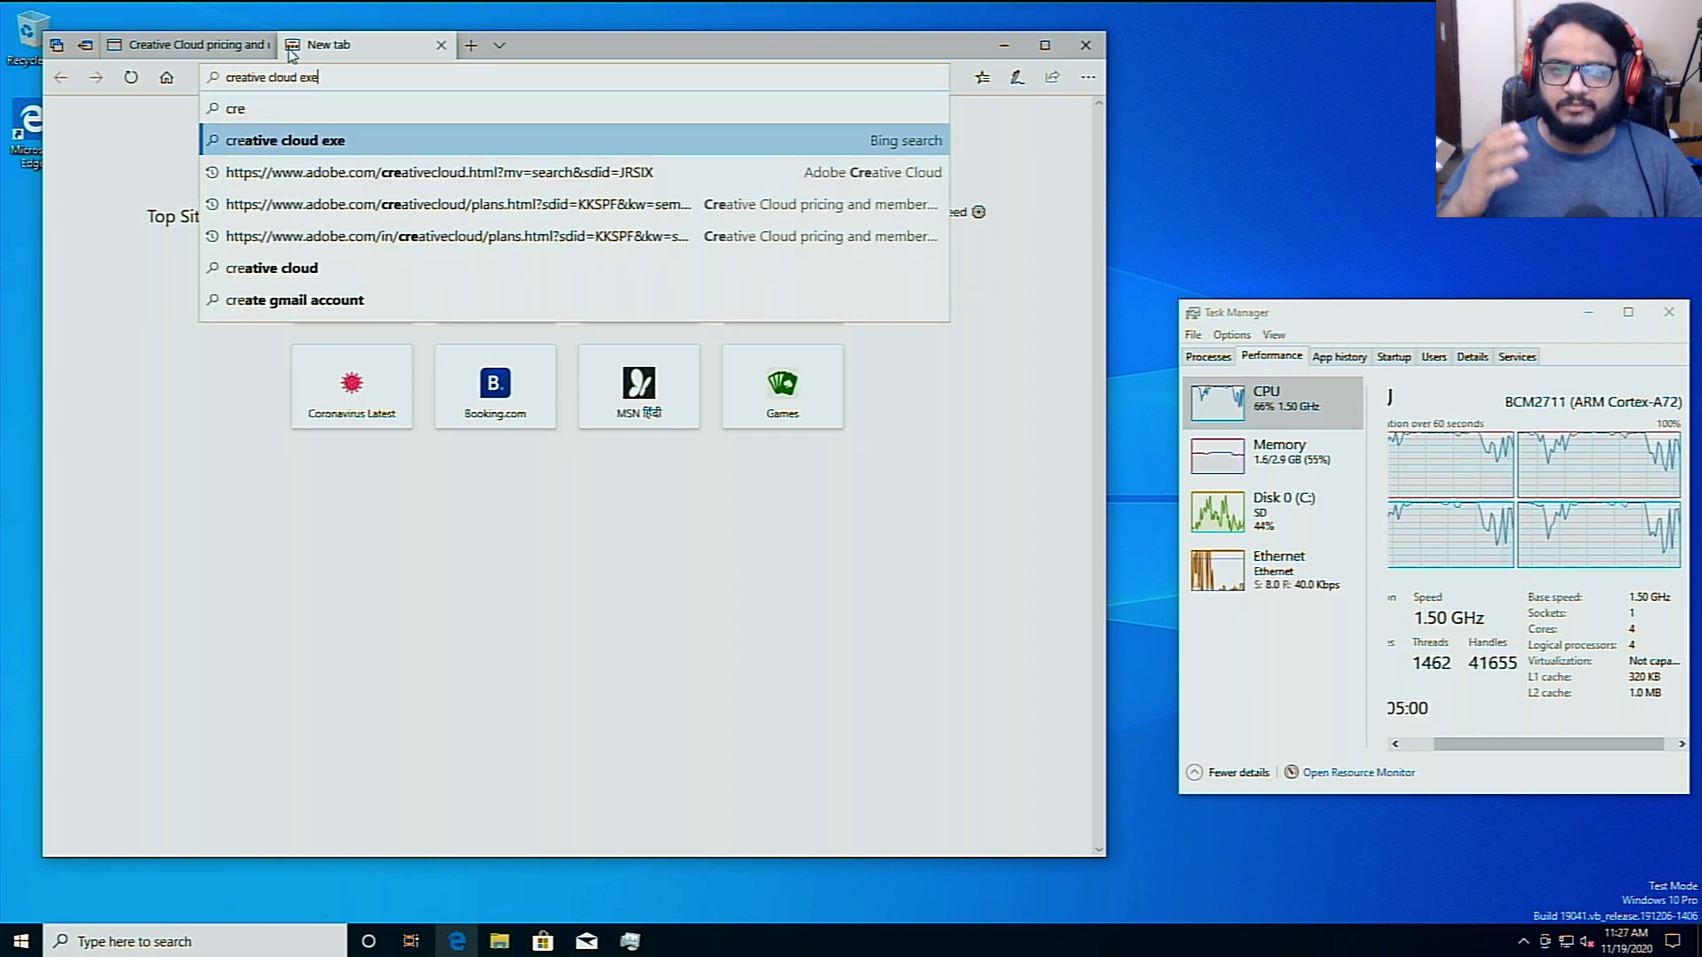
pyautogui.press('Return')
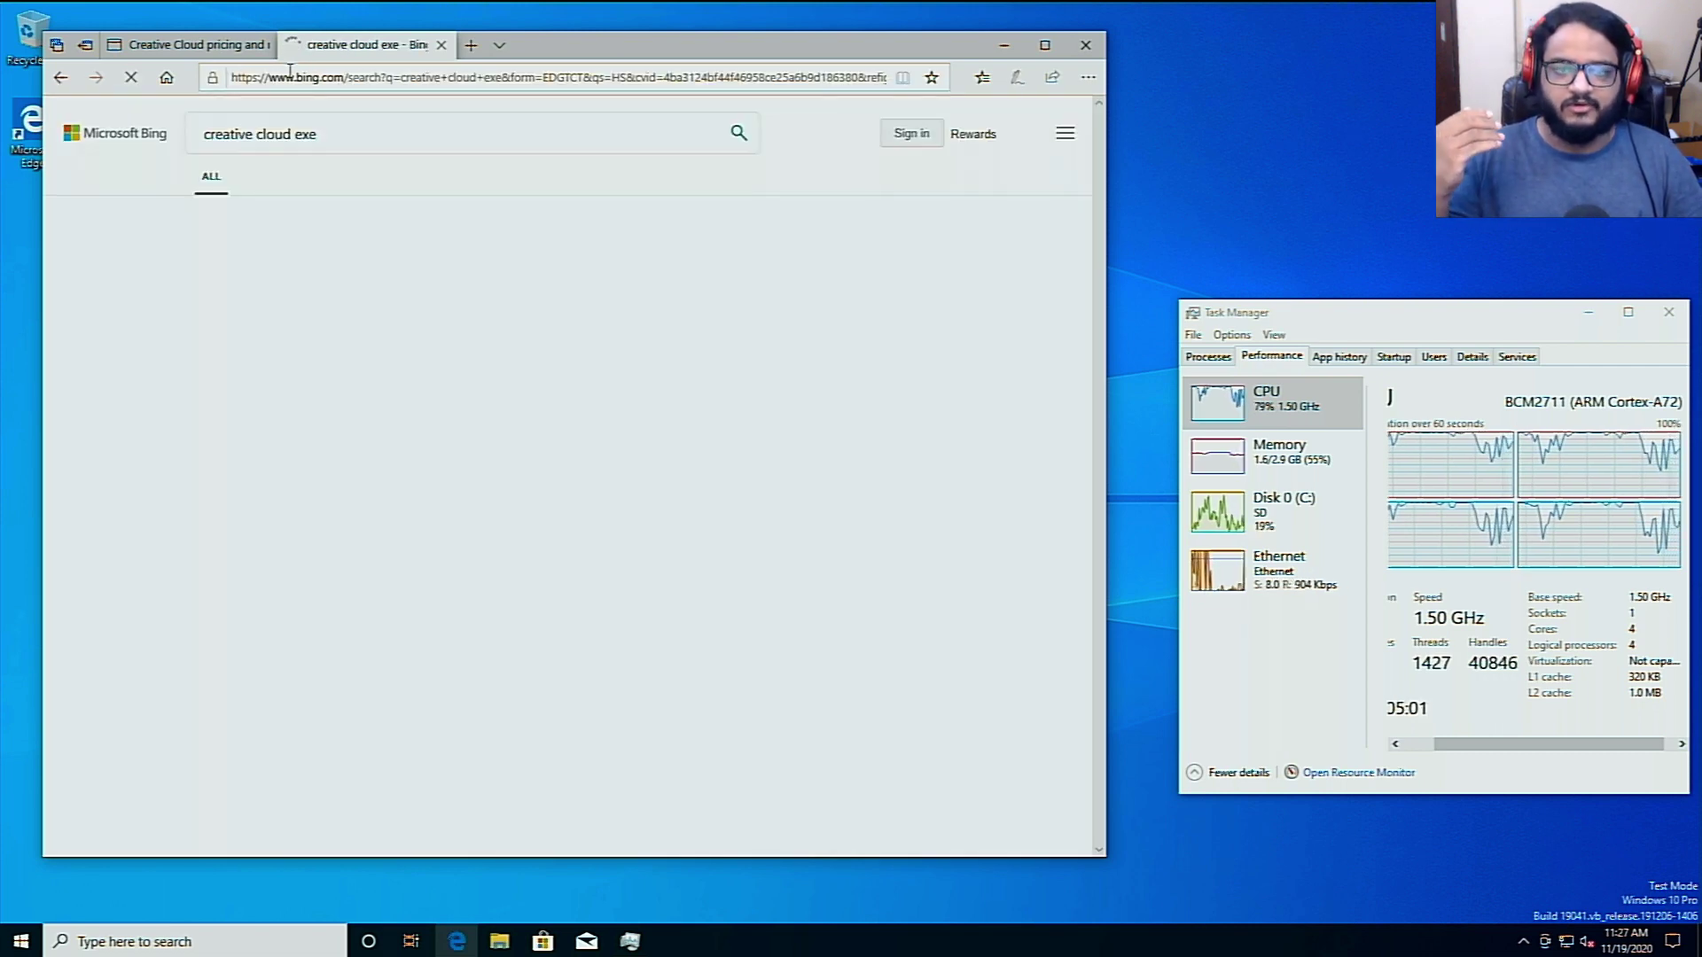
pyautogui.click(290, 71)
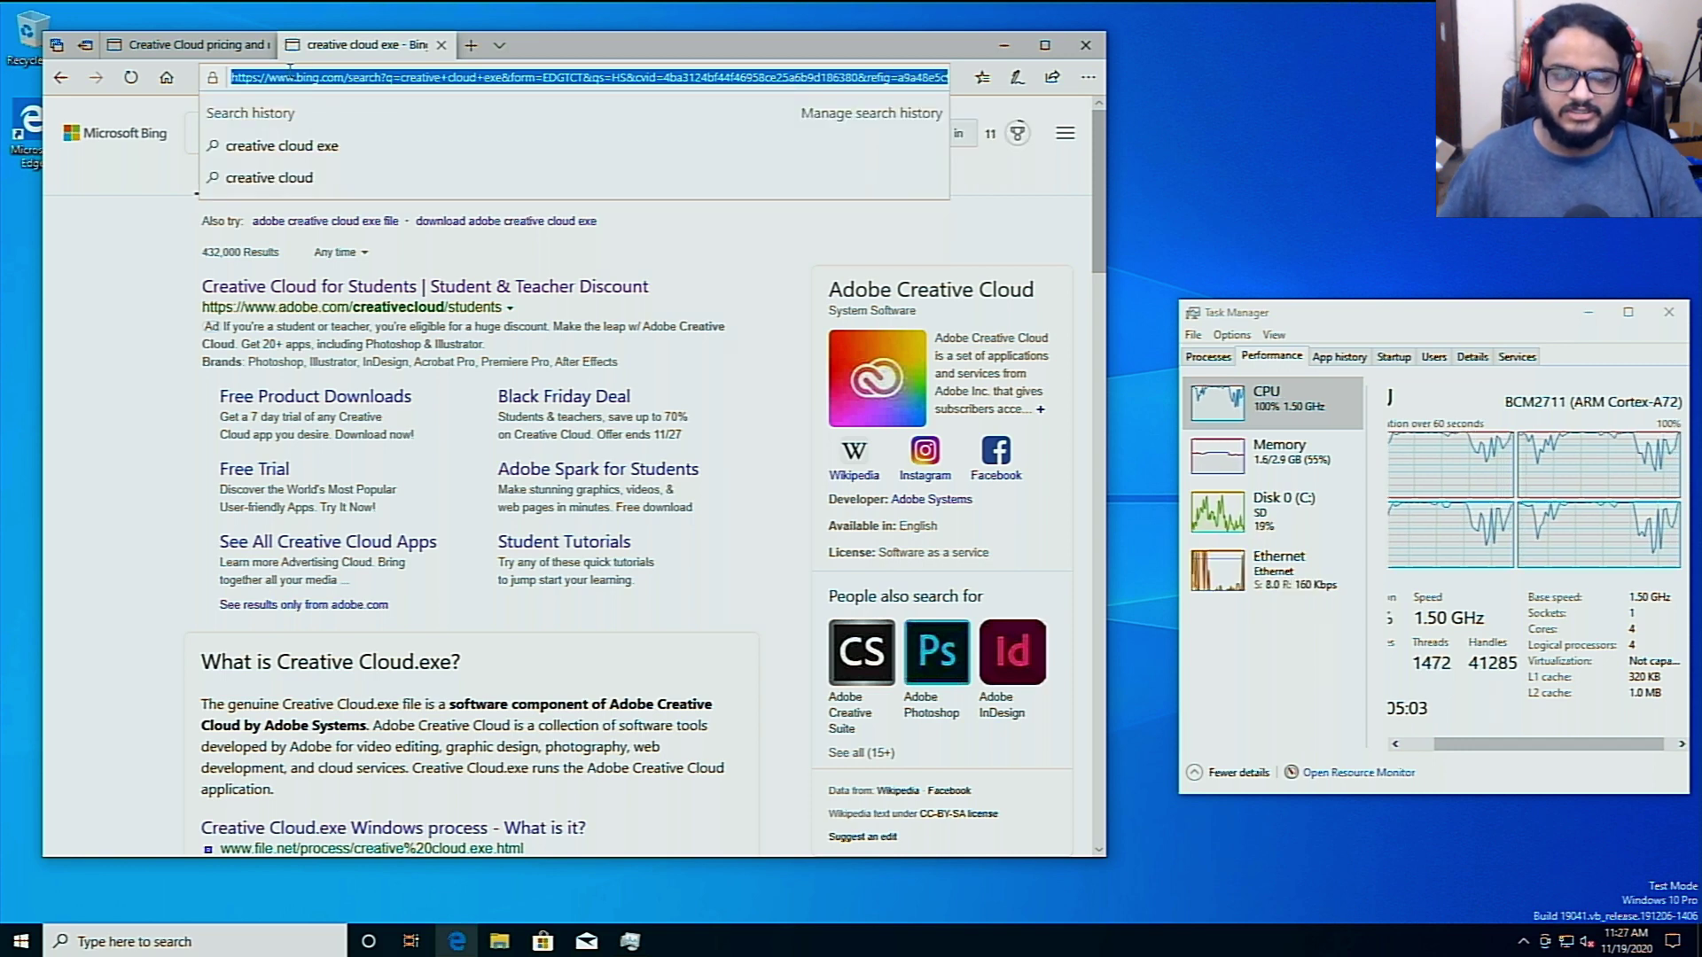
pyautogui.write('google')
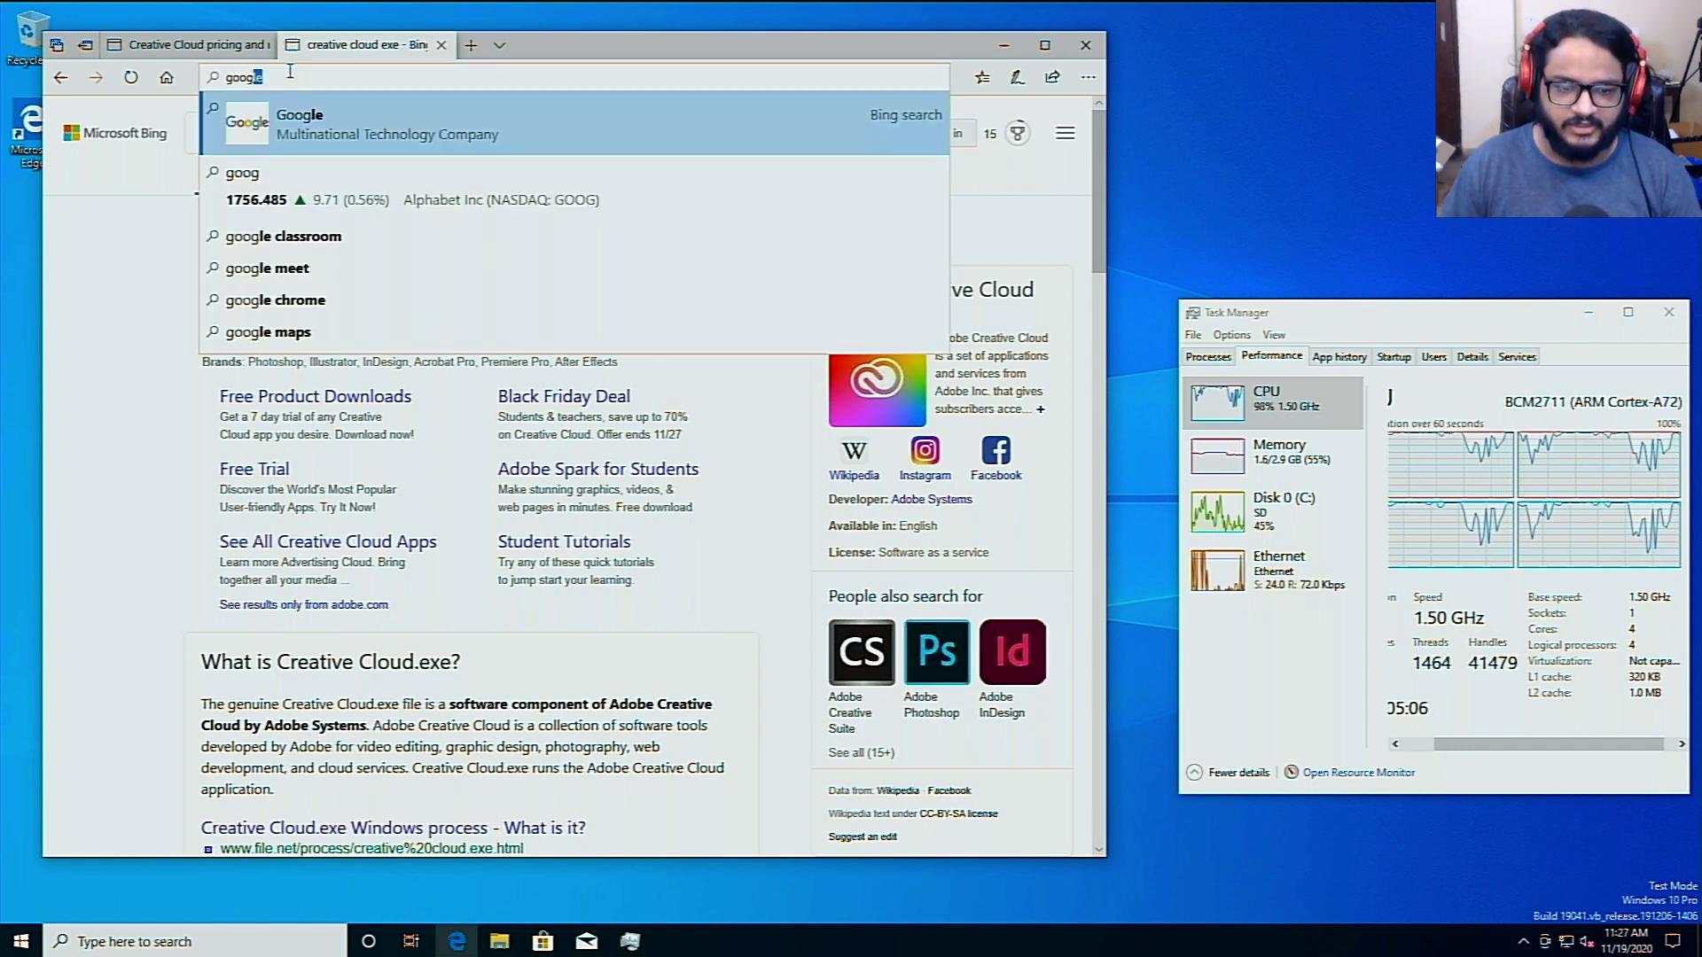
pyautogui.press('Return')
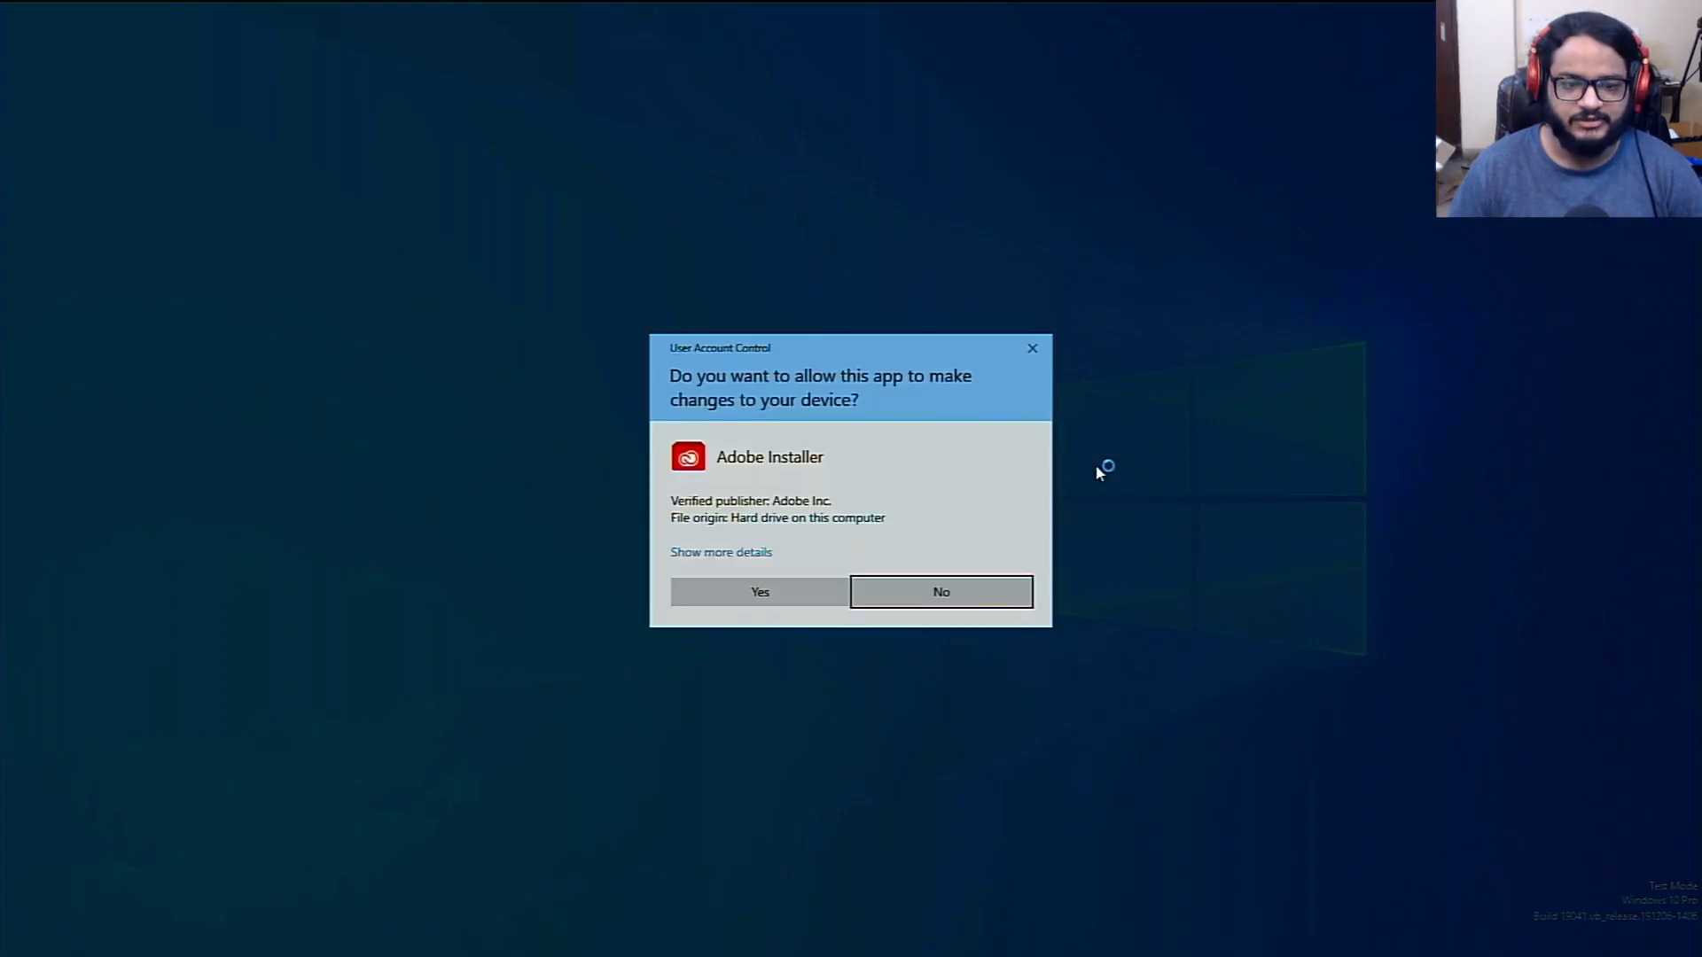
# Allow Adobe Installer through User Account Control and move the Creative Cloud window left
pyautogui.click(814, 591)
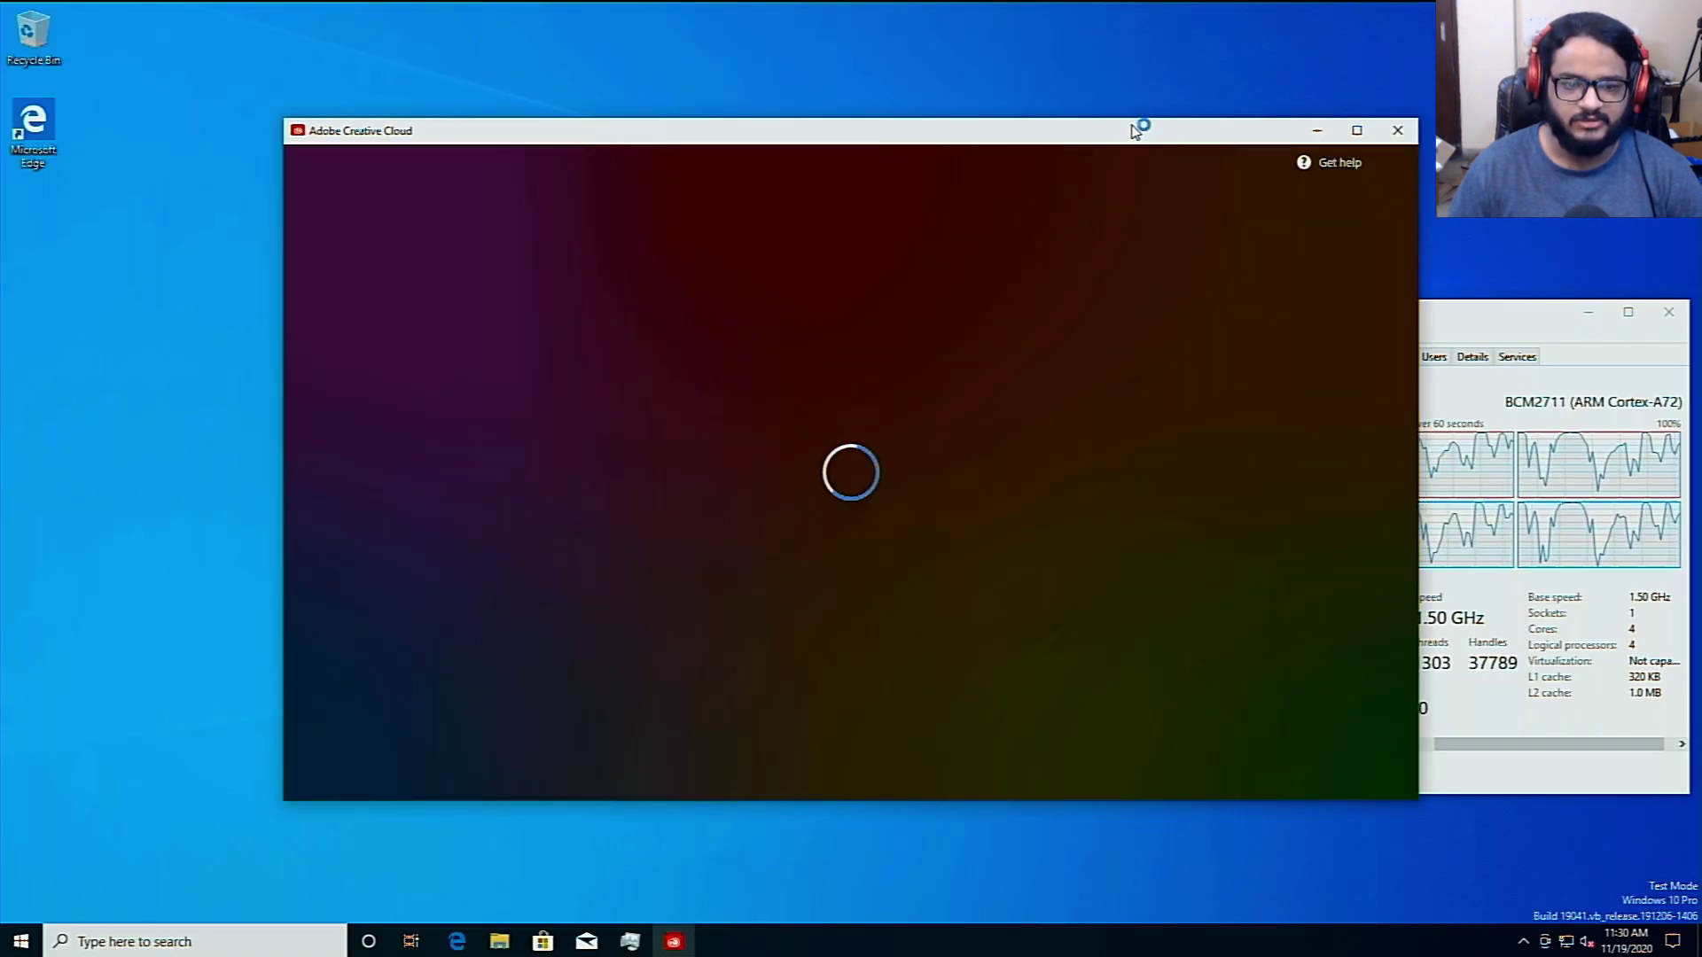
pyautogui.moveTo(970, 132); pyautogui.dragTo(873, 135)
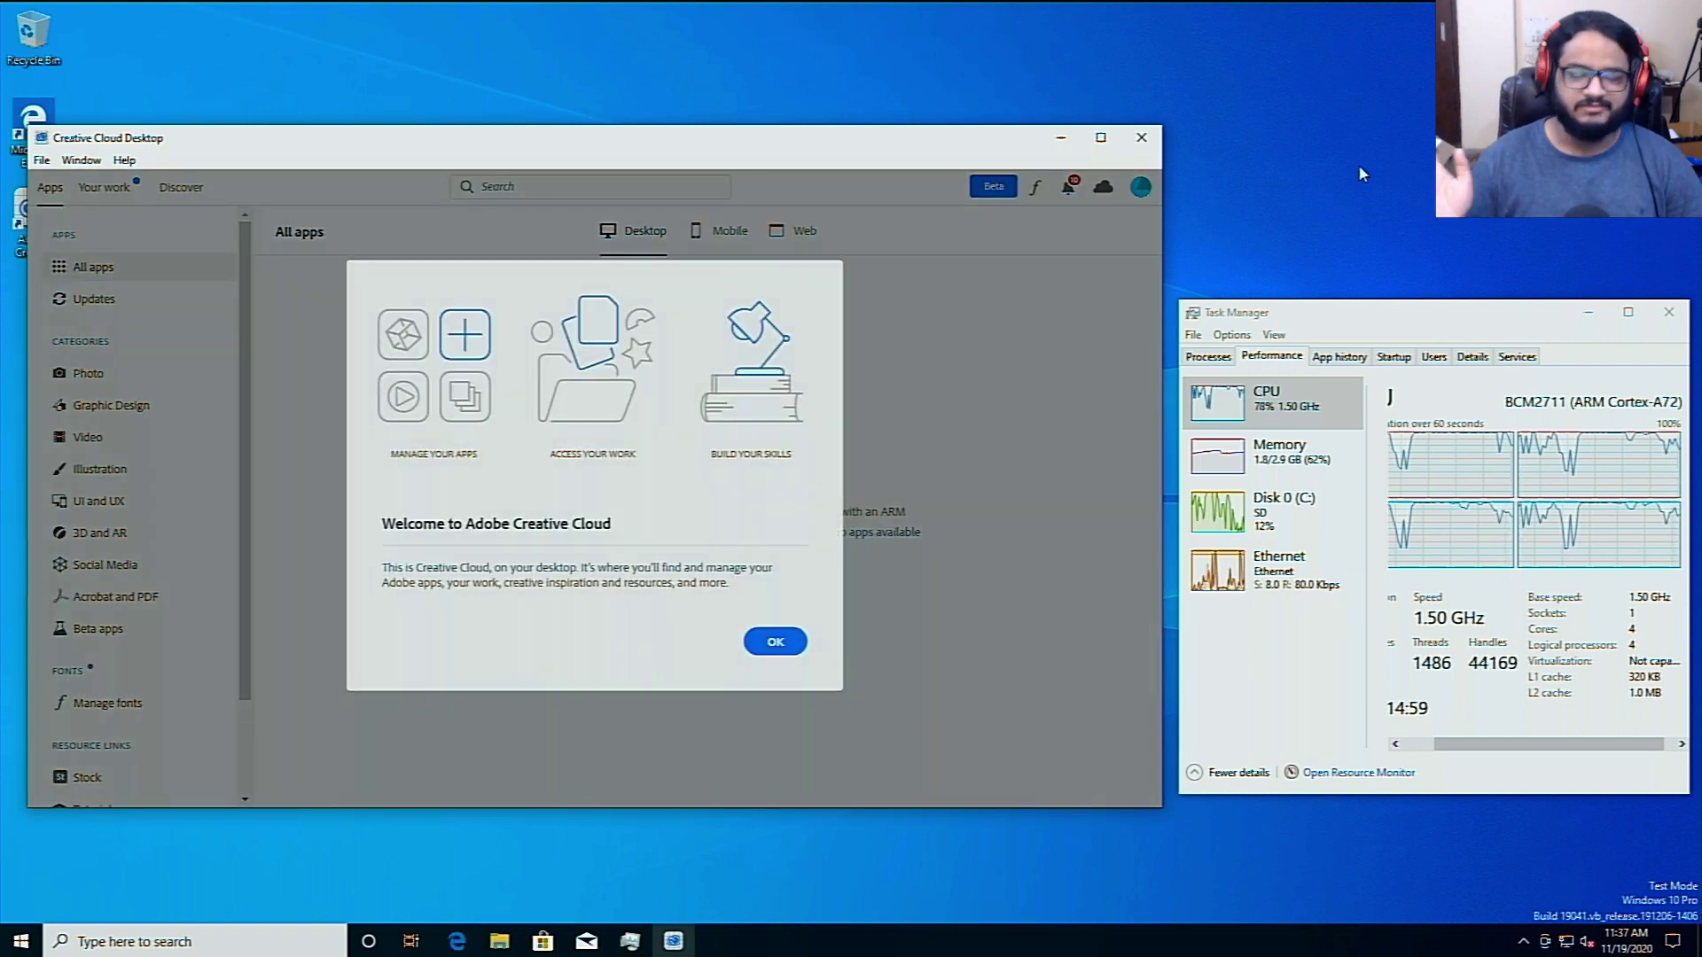
# Dismiss the welcome message and start a Photoshop (Beta) trial from the Beta apps list
pyautogui.click(776, 642)
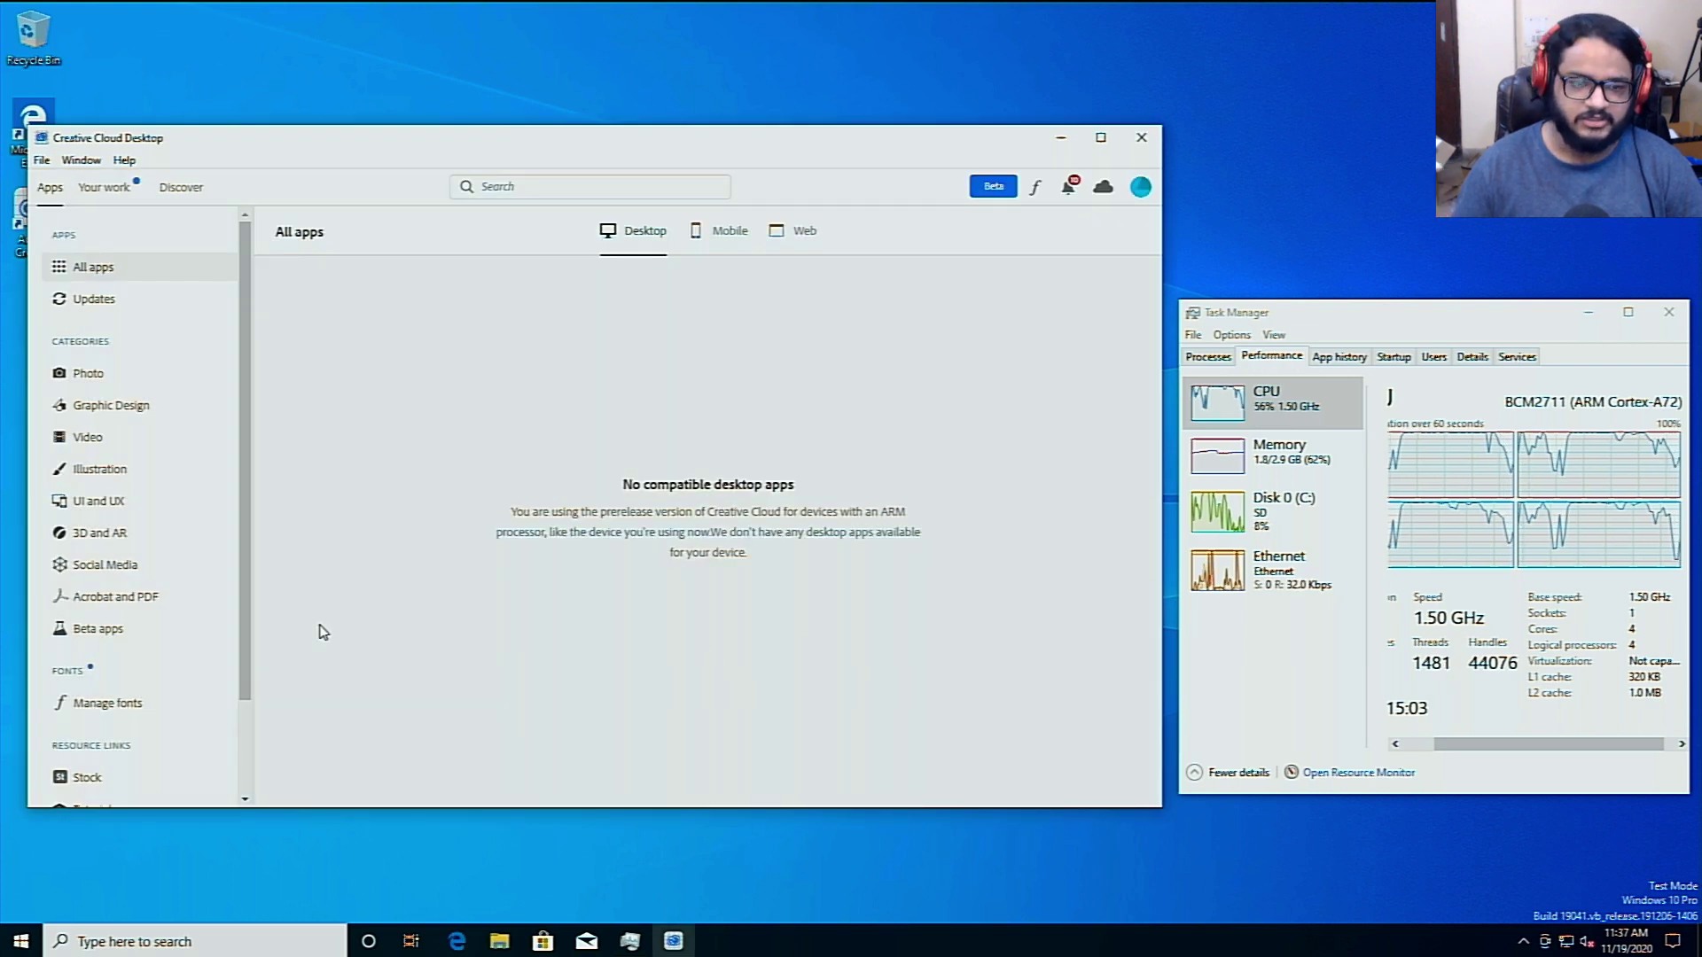
pyautogui.moveTo(241, 617); pyautogui.dragTo(241, 664)
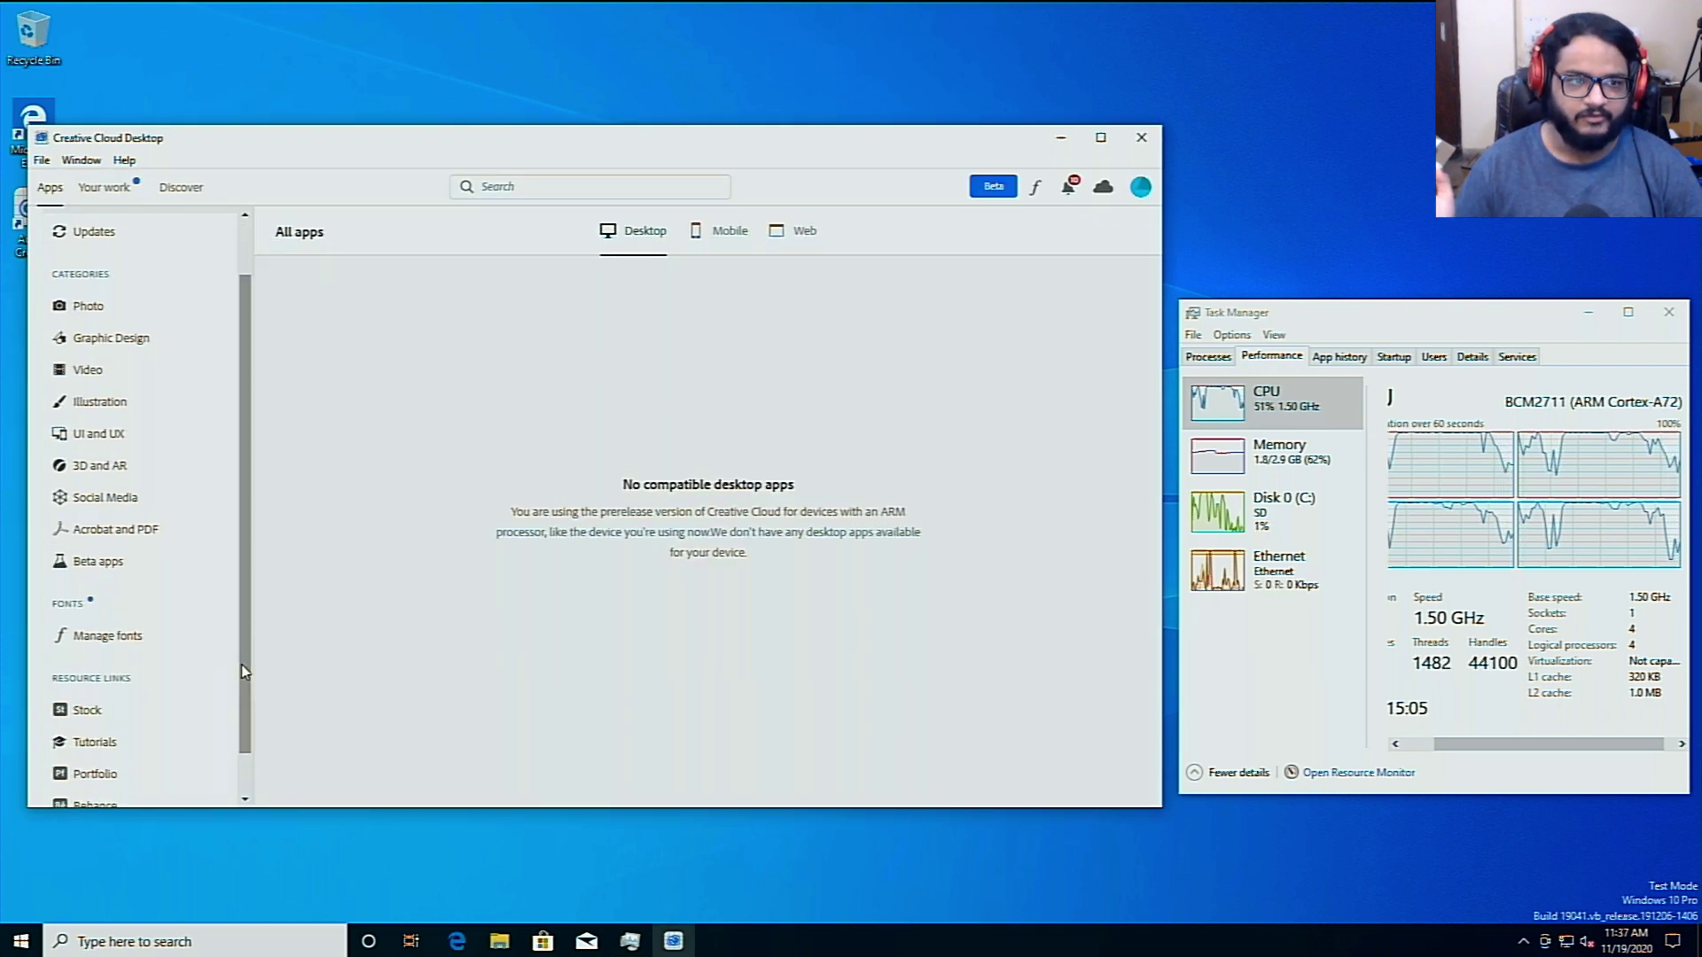
pyautogui.click(155, 568)
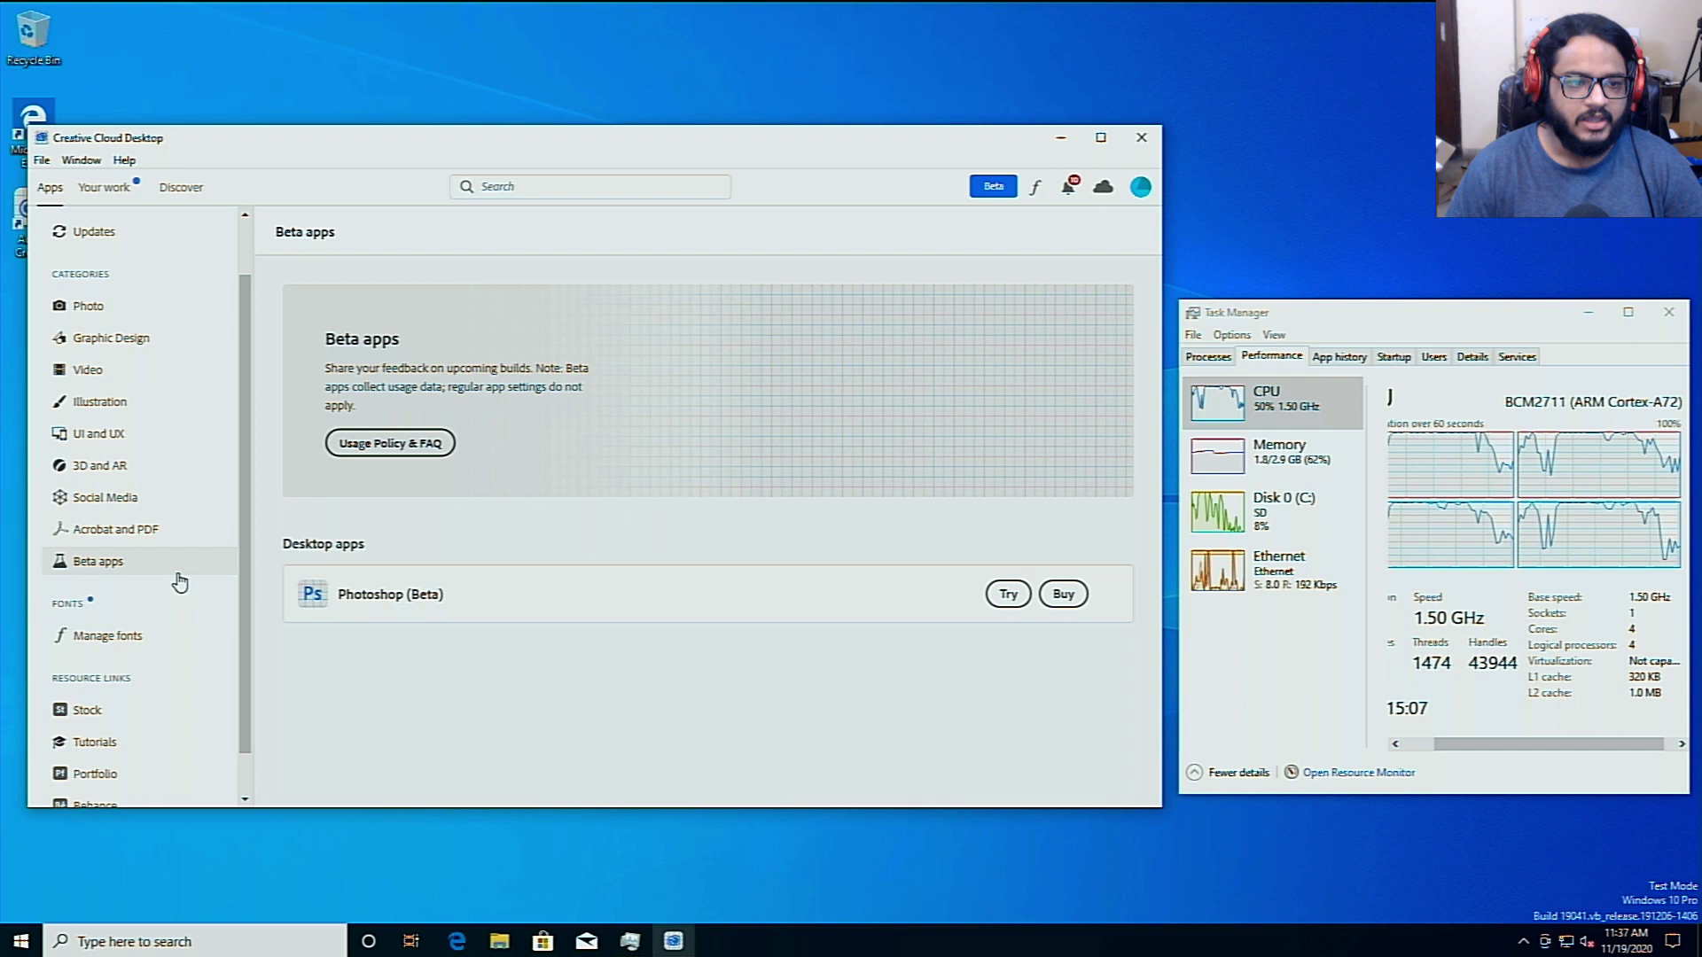
pyautogui.click(1008, 594)
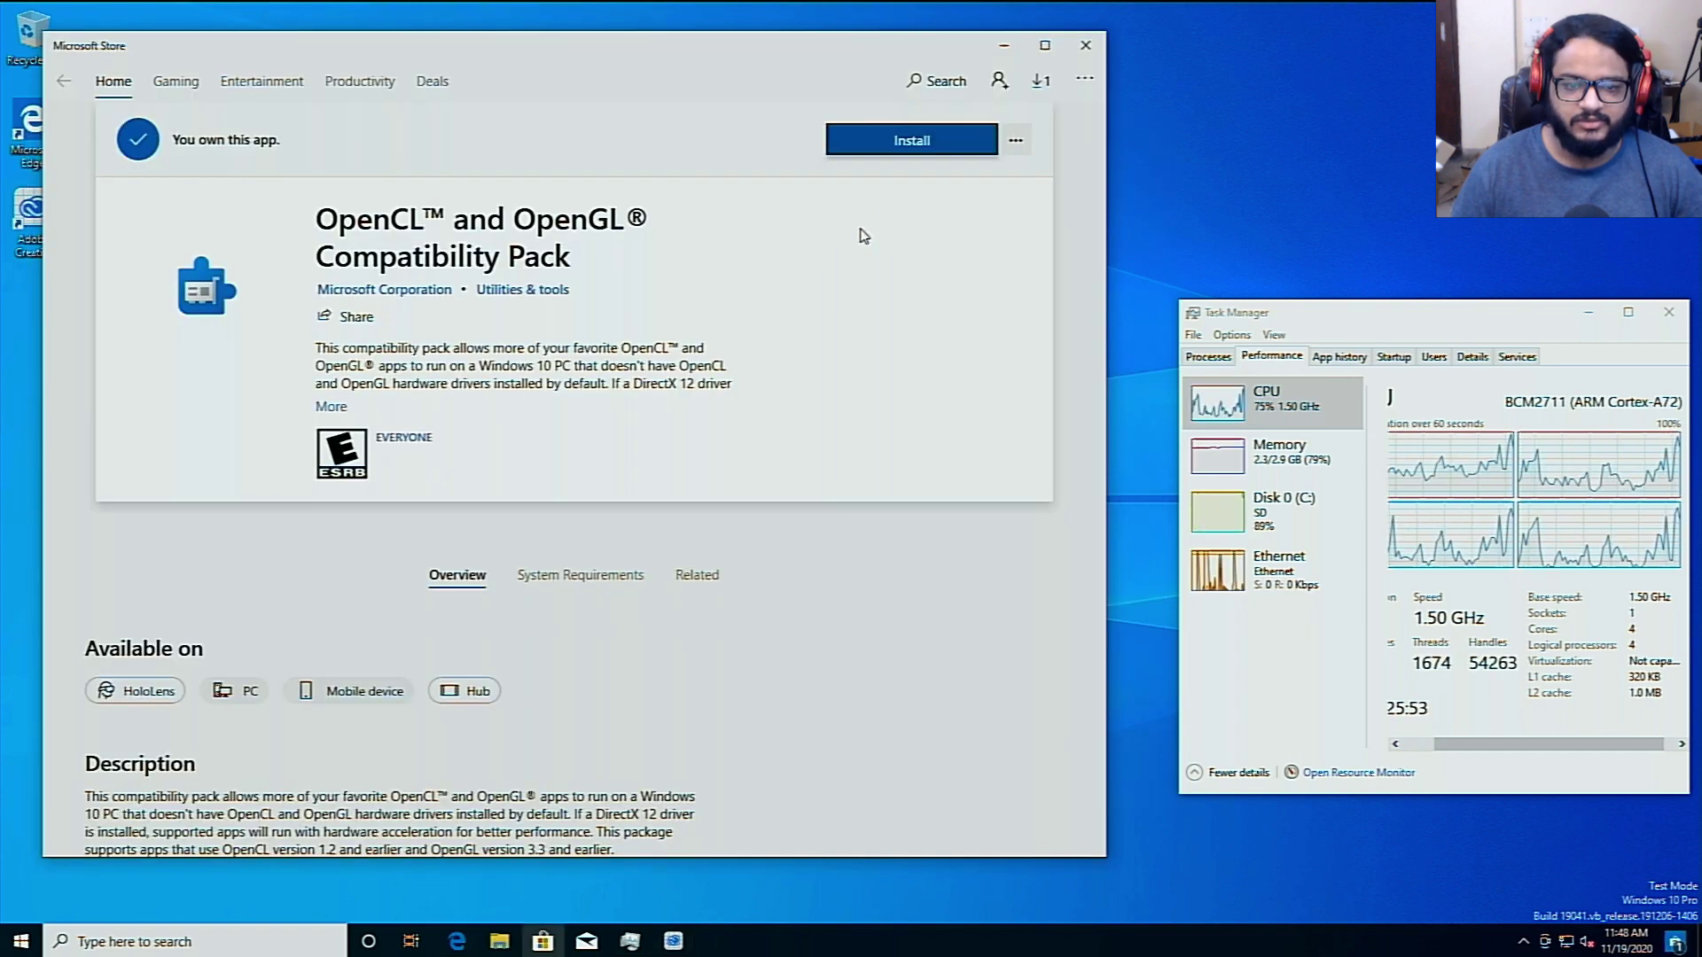
# Install the OpenCL and OpenGL Compatibility Pack and check its download progress in the Store
pyautogui.click(921, 140)
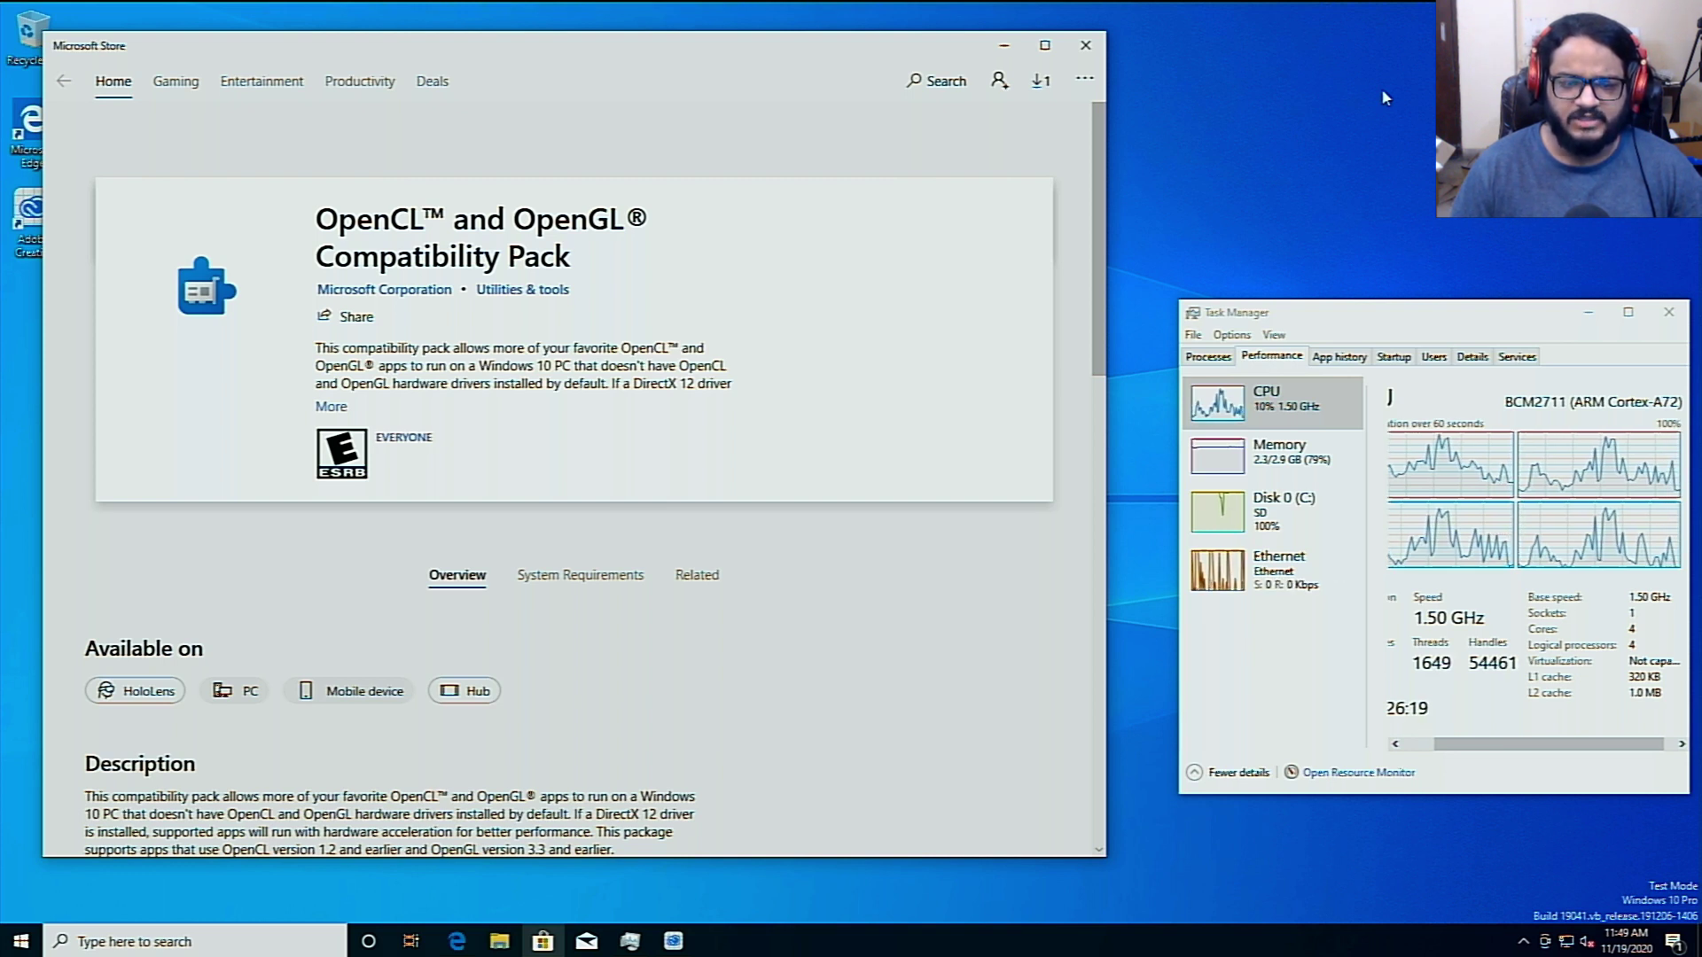
pyautogui.click(1039, 84)
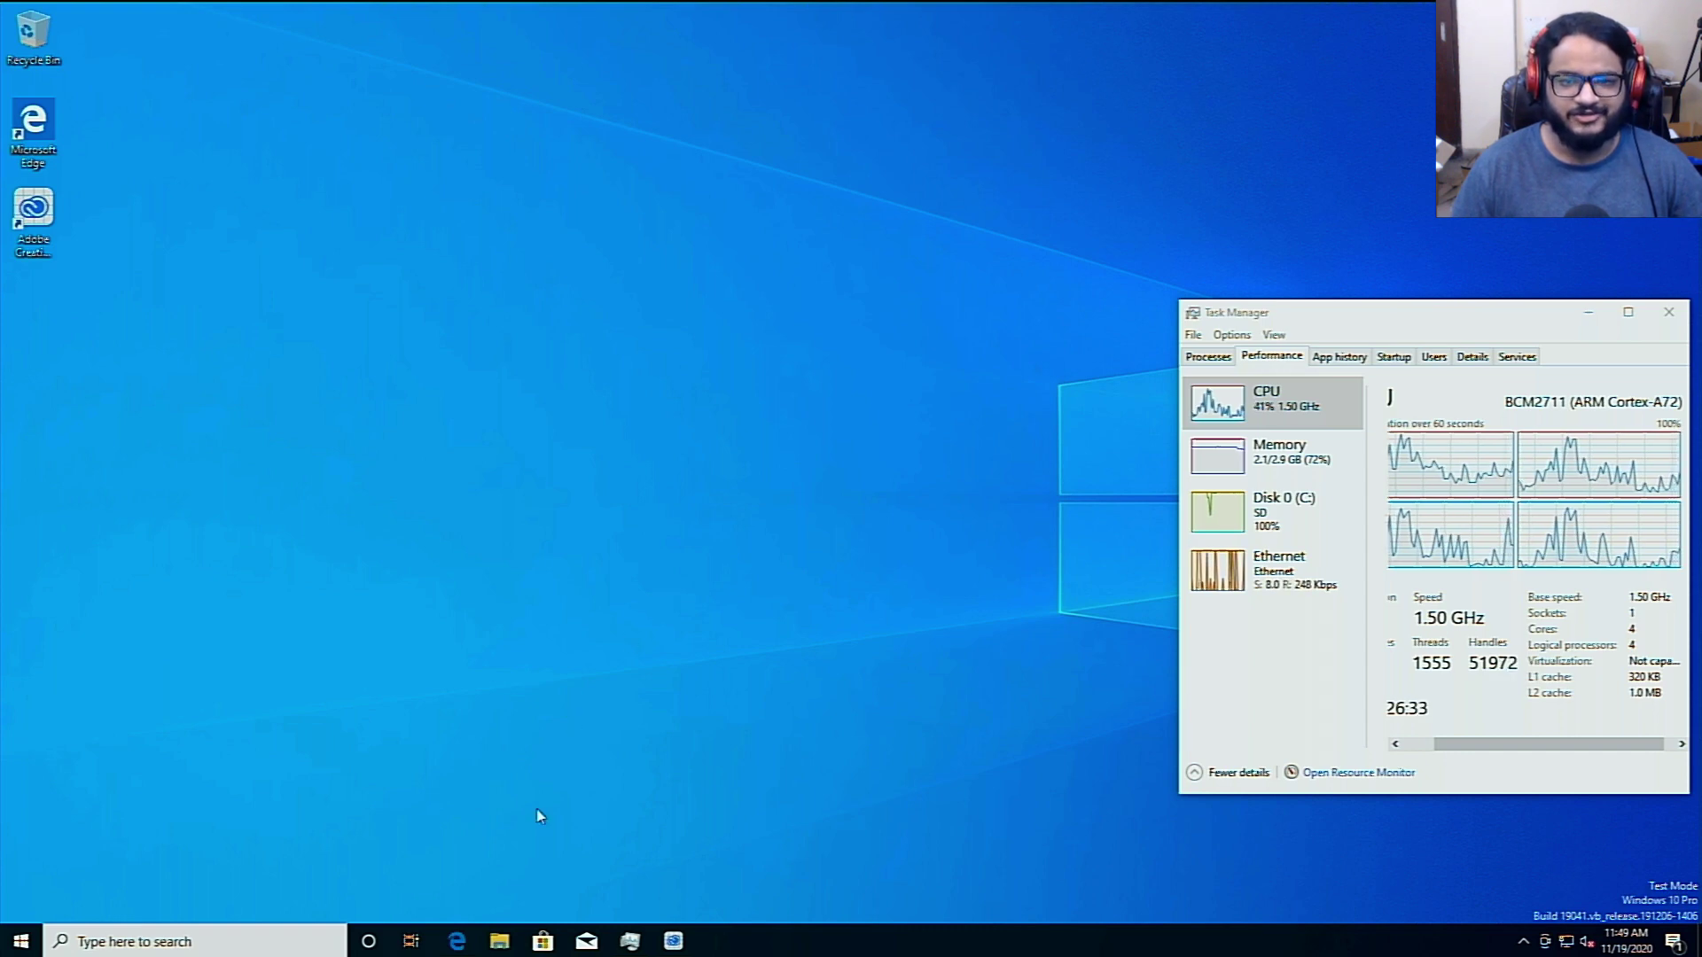
# Close the compatibility pack web page and minimise the Store after the pack finishes installing
pyautogui.click(669, 953)
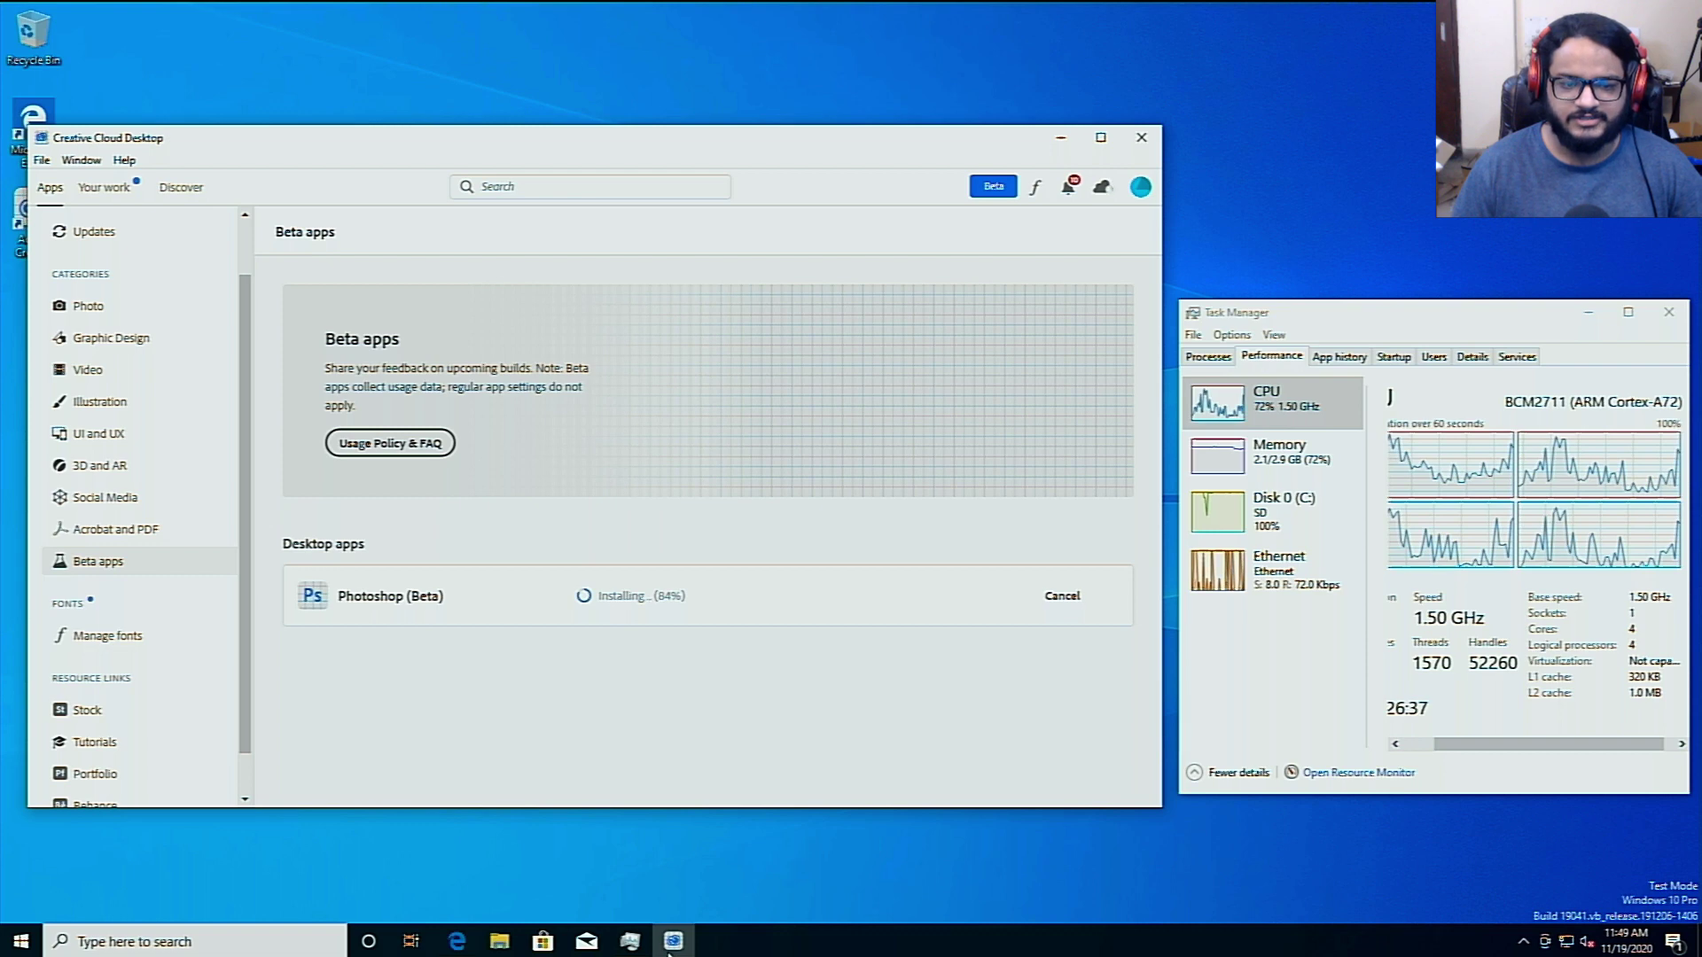
pyautogui.click(465, 953)
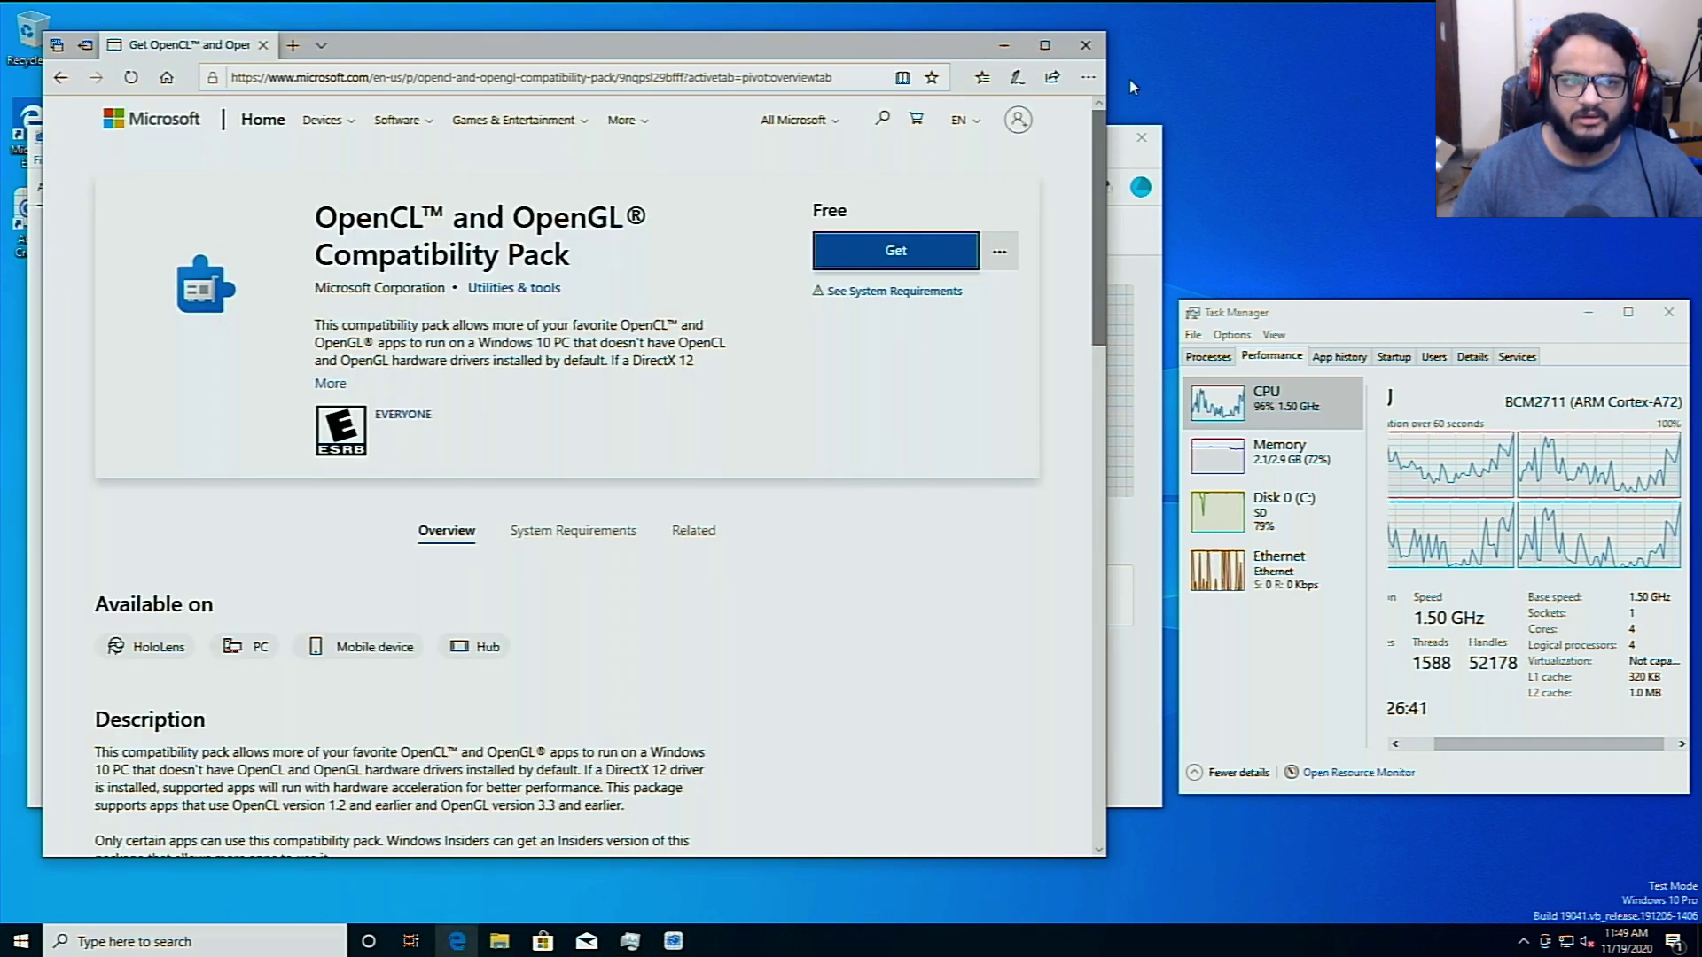
pyautogui.click(1096, 50)
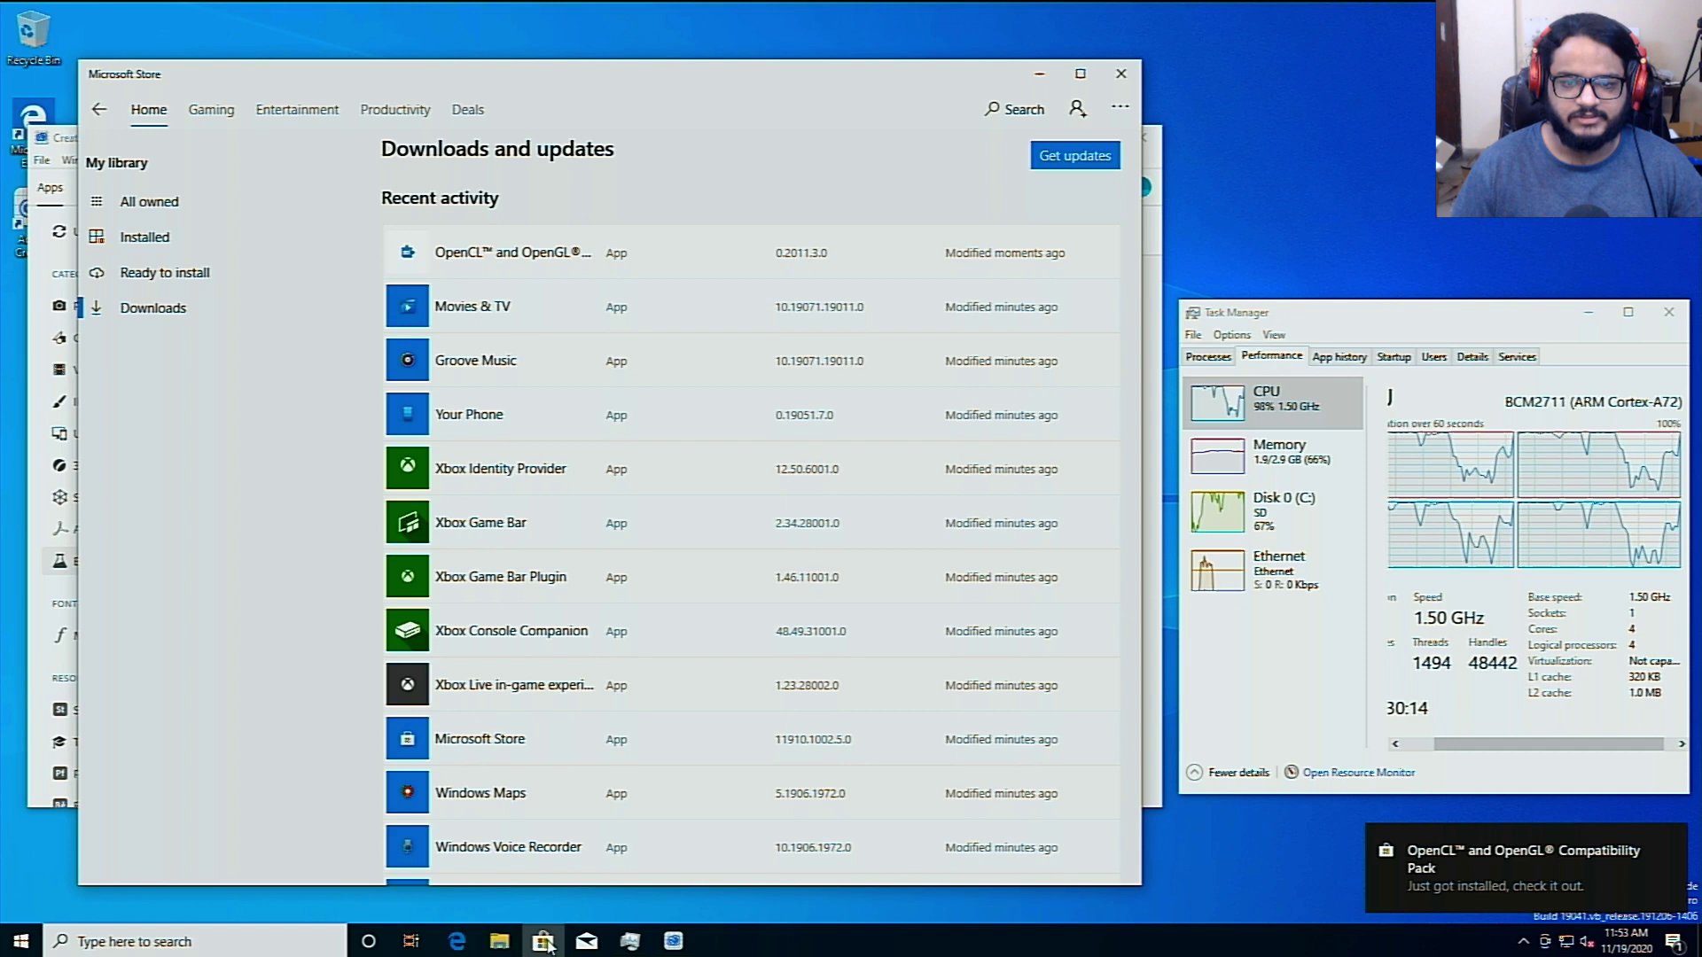
pyautogui.click(544, 942)
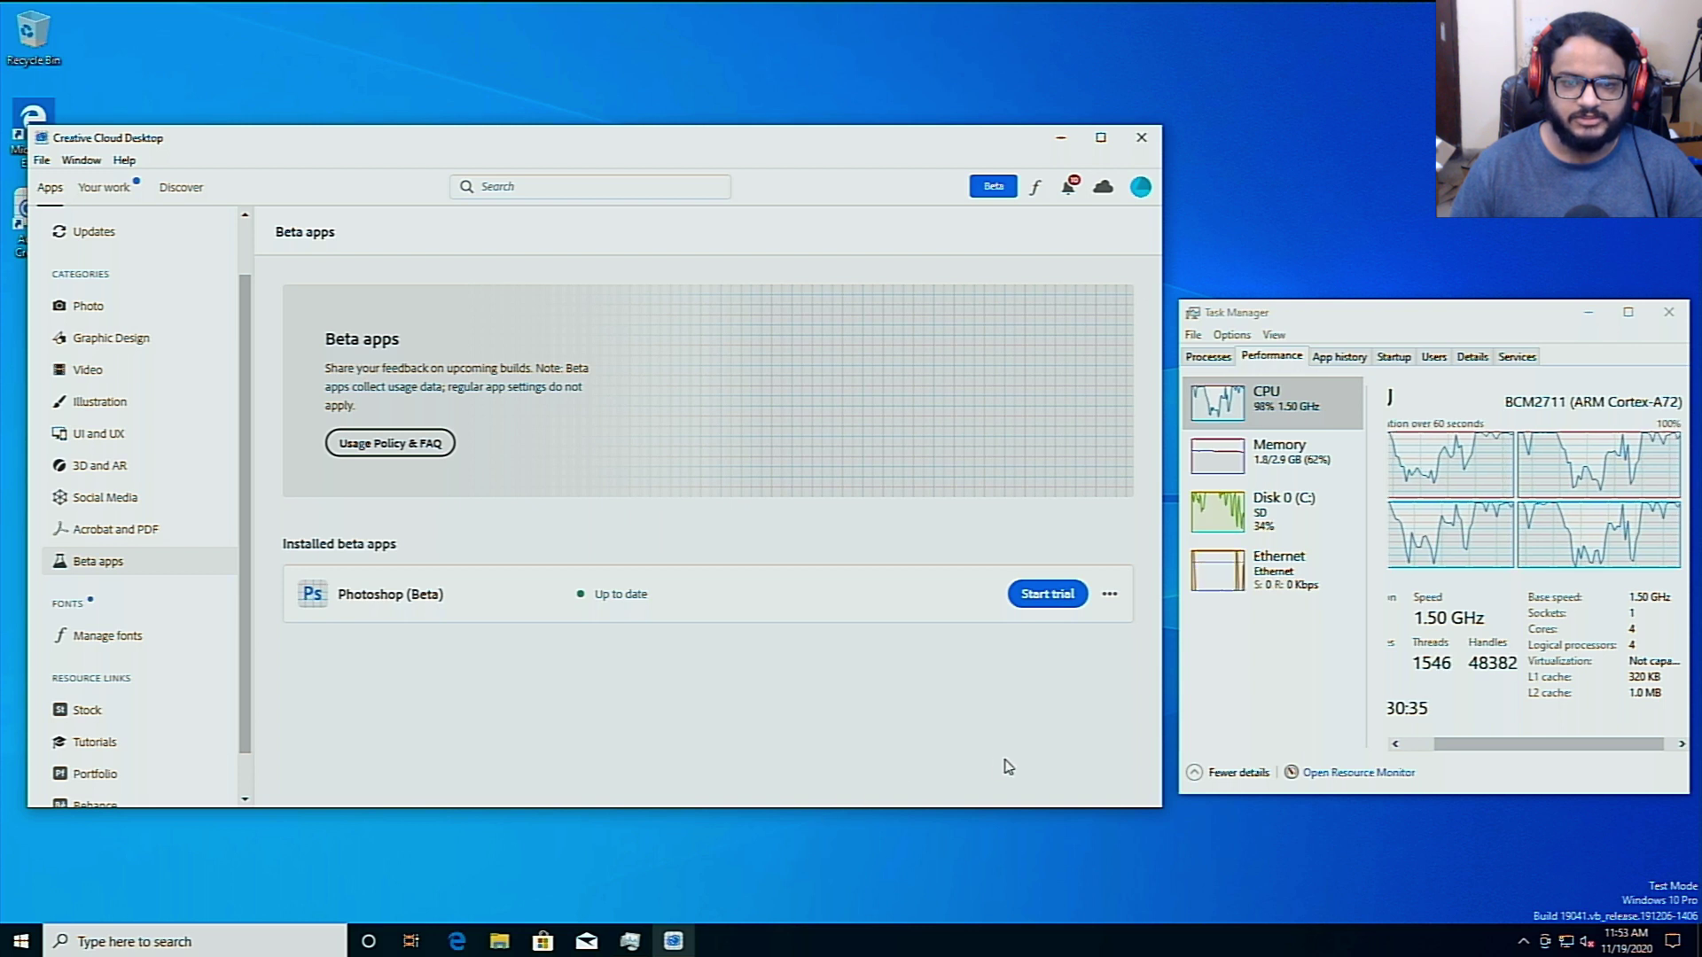
# Launch Photoshop (Beta) from Creative Cloud, reaching the 7 × 5 in, 300 ppi New Document dialog
pyautogui.click(1033, 599)
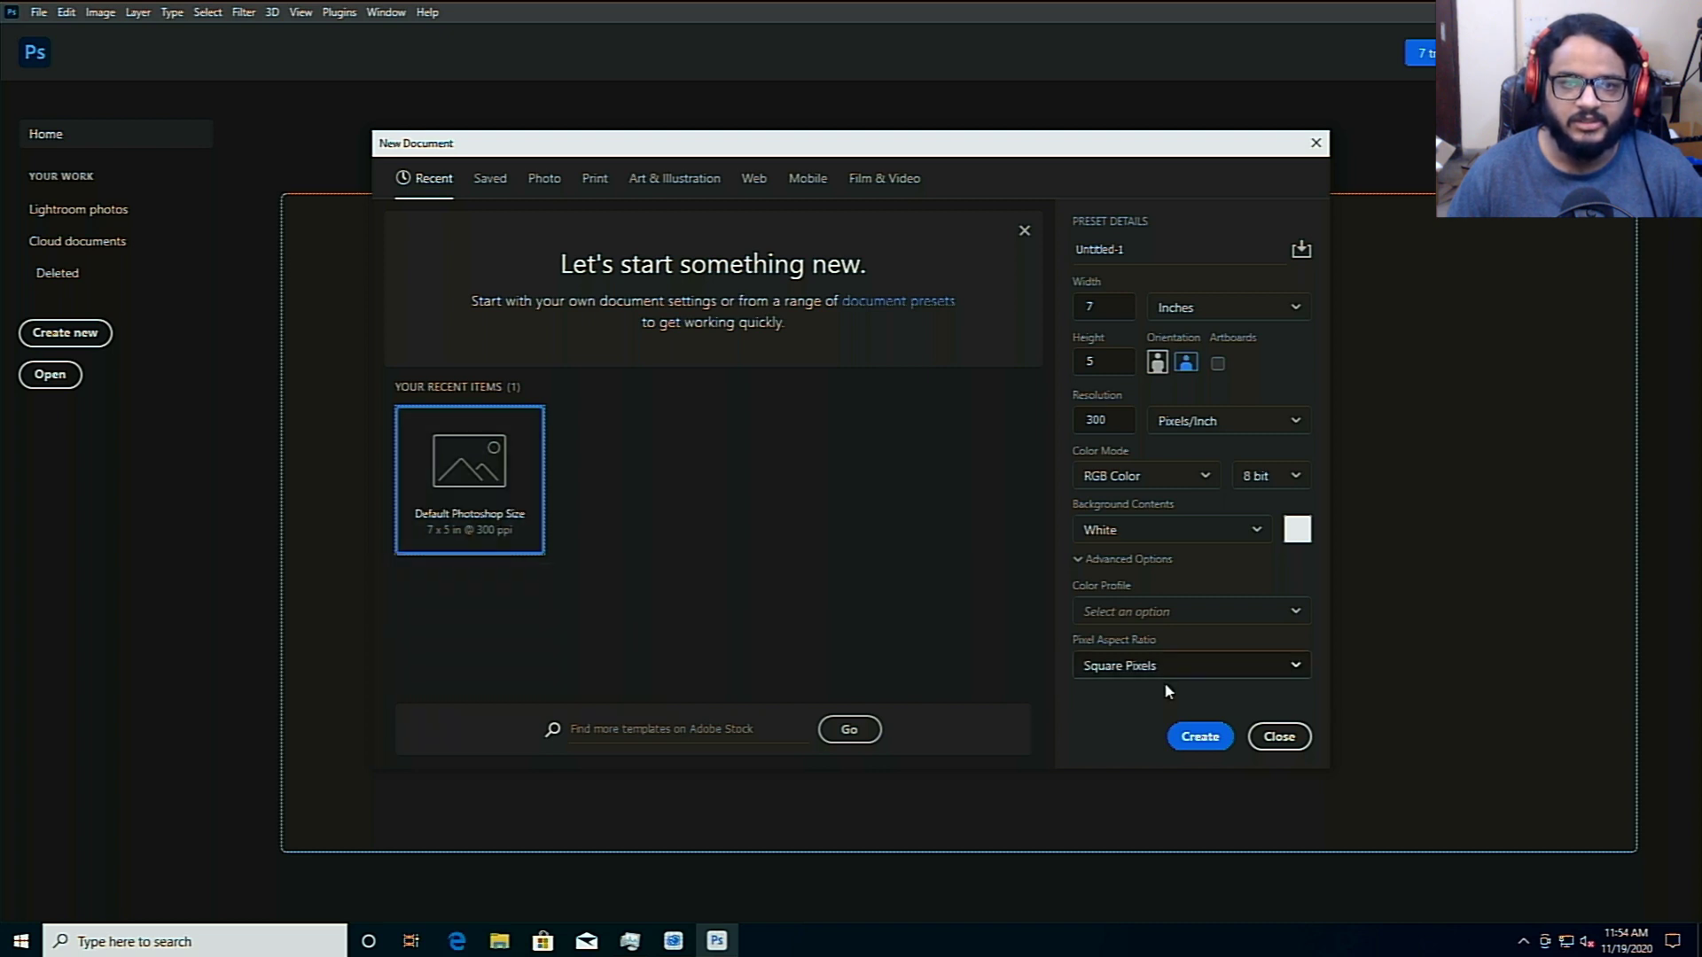
# Create the default 2100 × 1500 px, 300 ppi document and dismiss the no-pixels-selected warning
pyautogui.click(1198, 737)
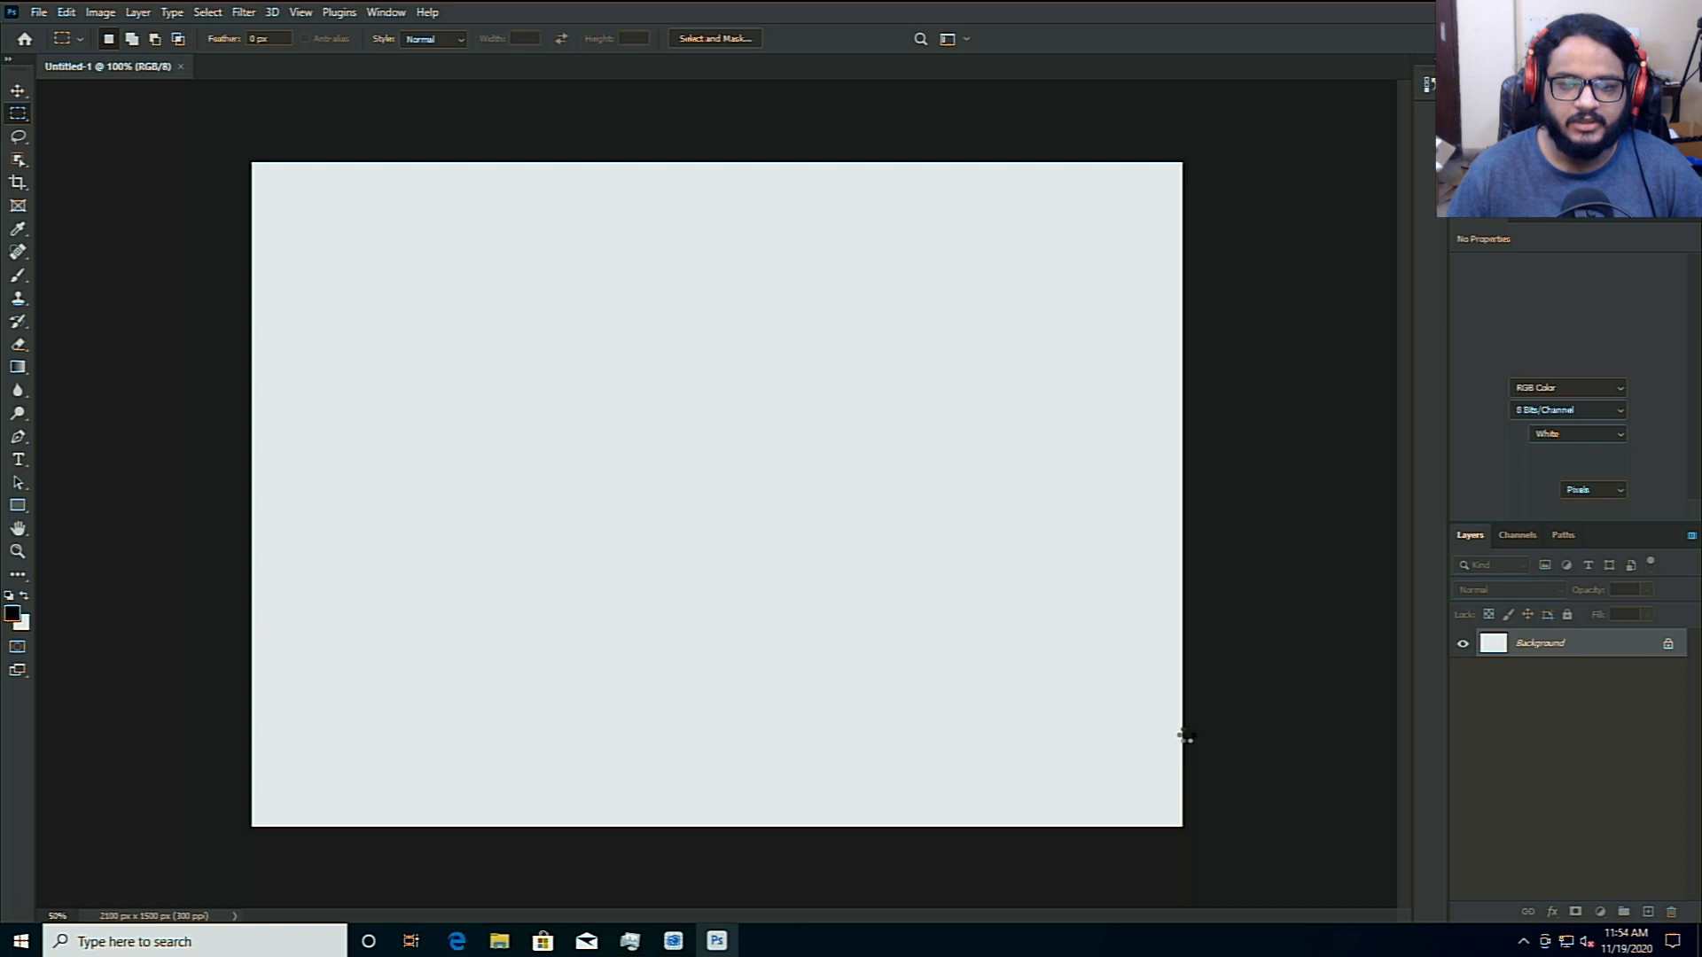
pyautogui.moveTo(1185, 736); pyautogui.dragTo(416, 16)
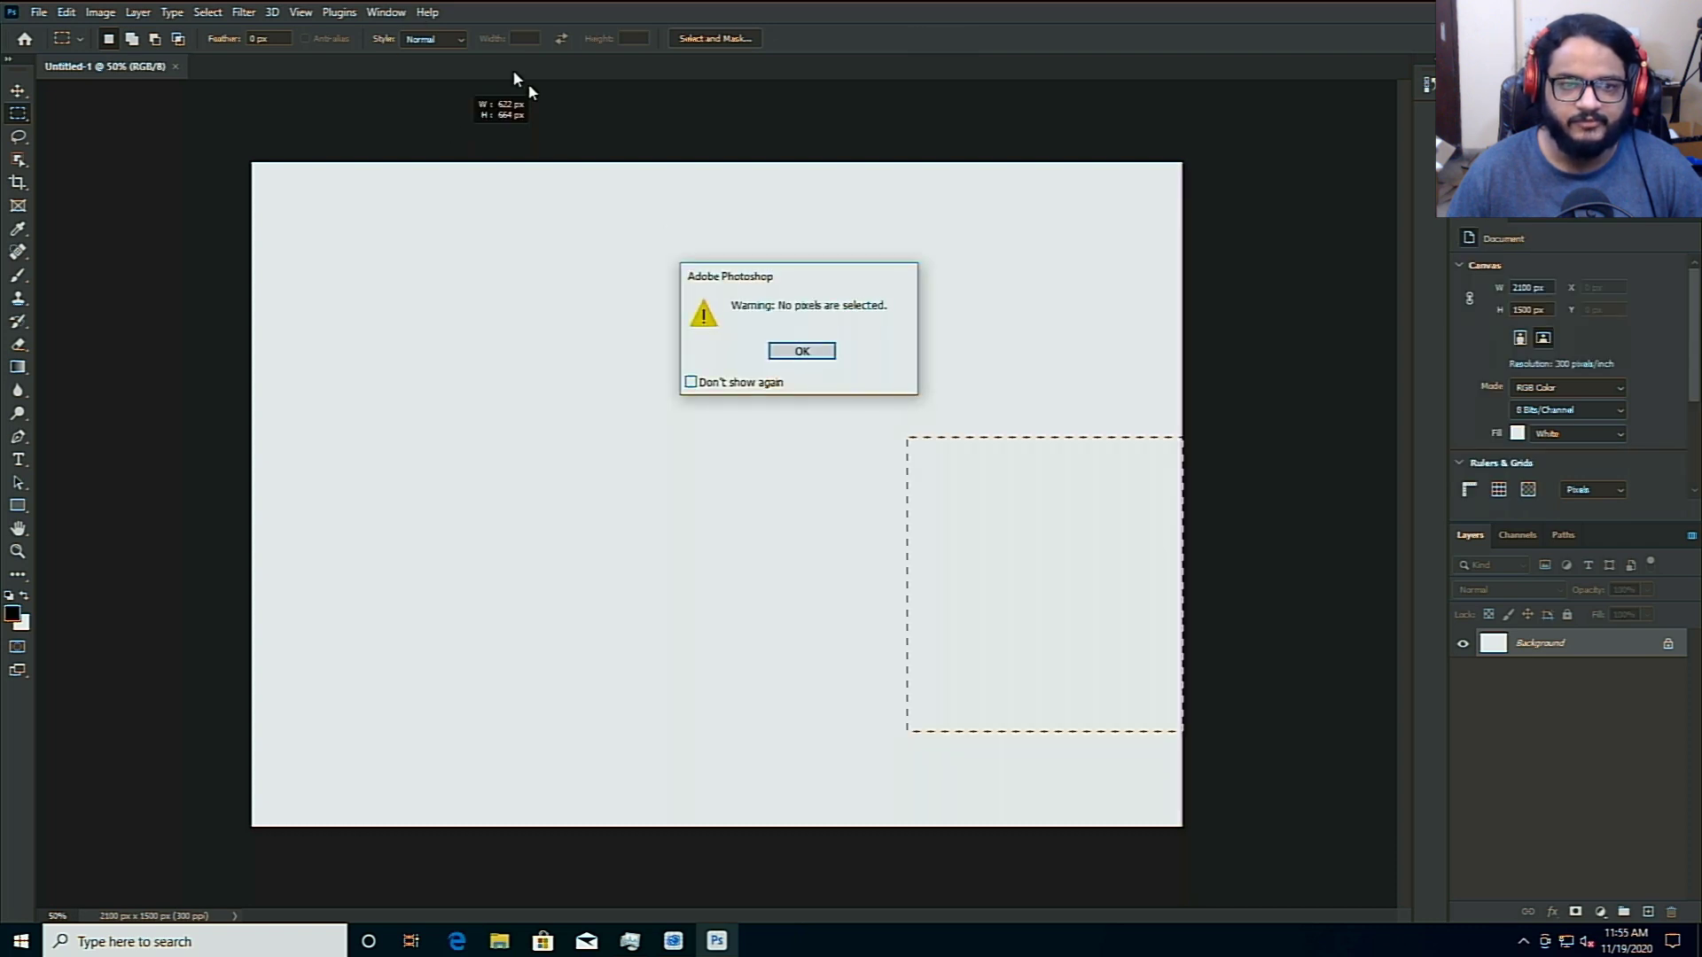
pyautogui.click(798, 352)
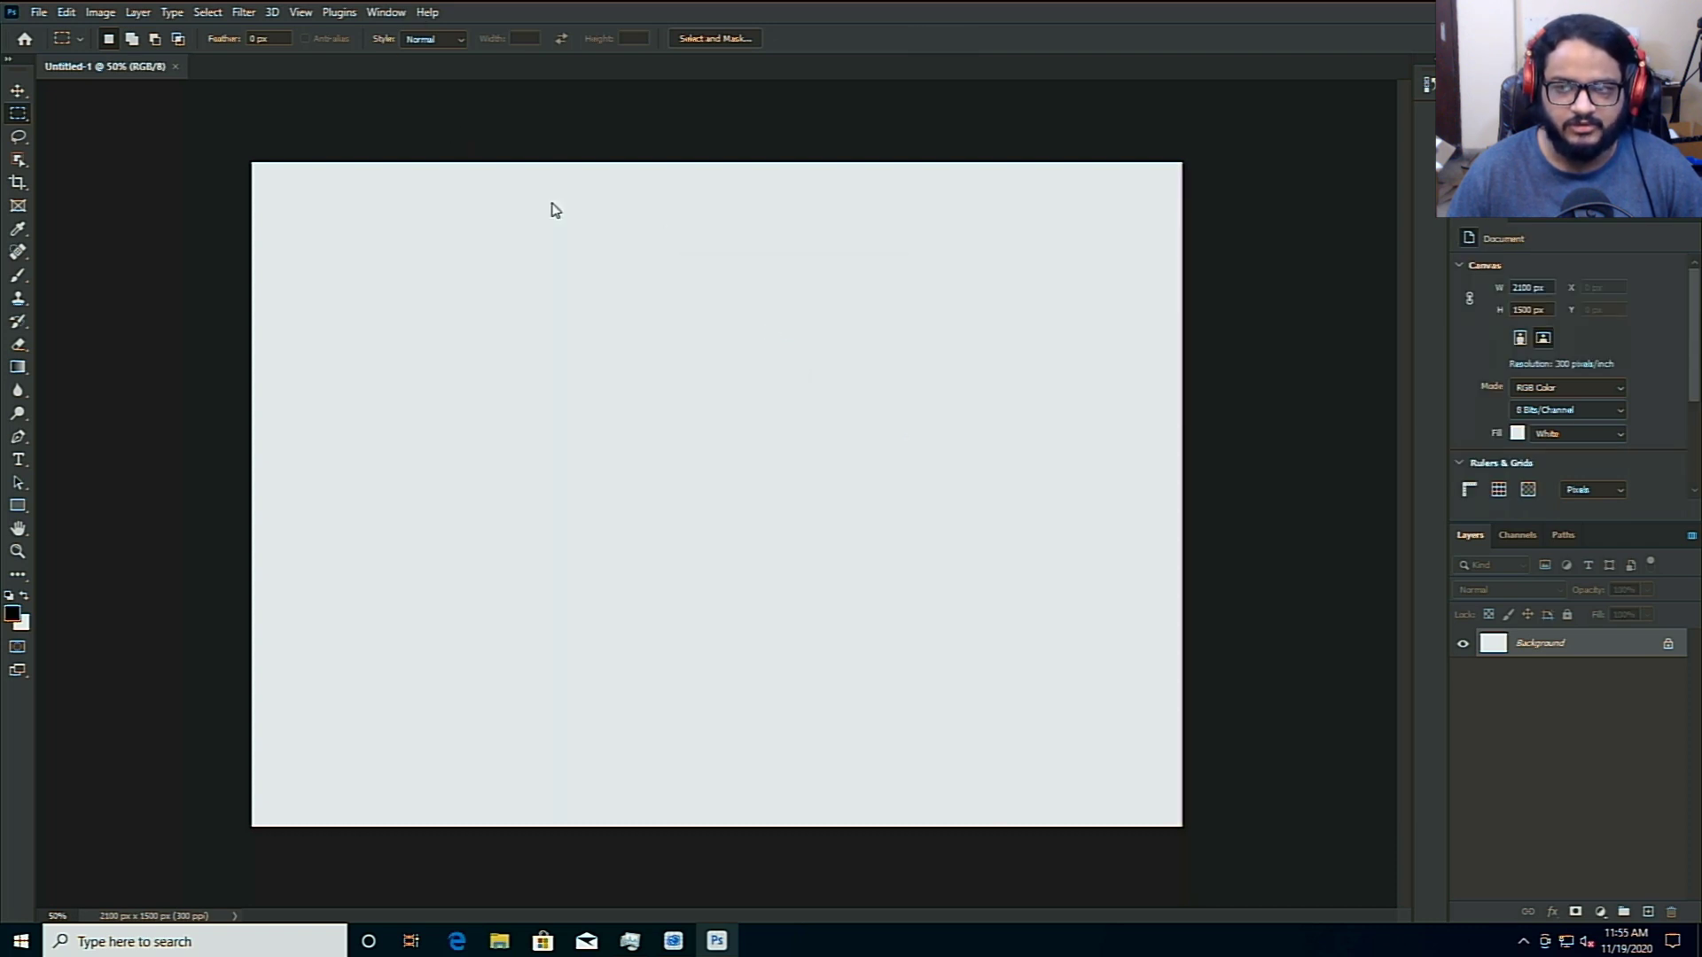
# Review the Help > System Info report, then close it
pyautogui.click(423, 12)
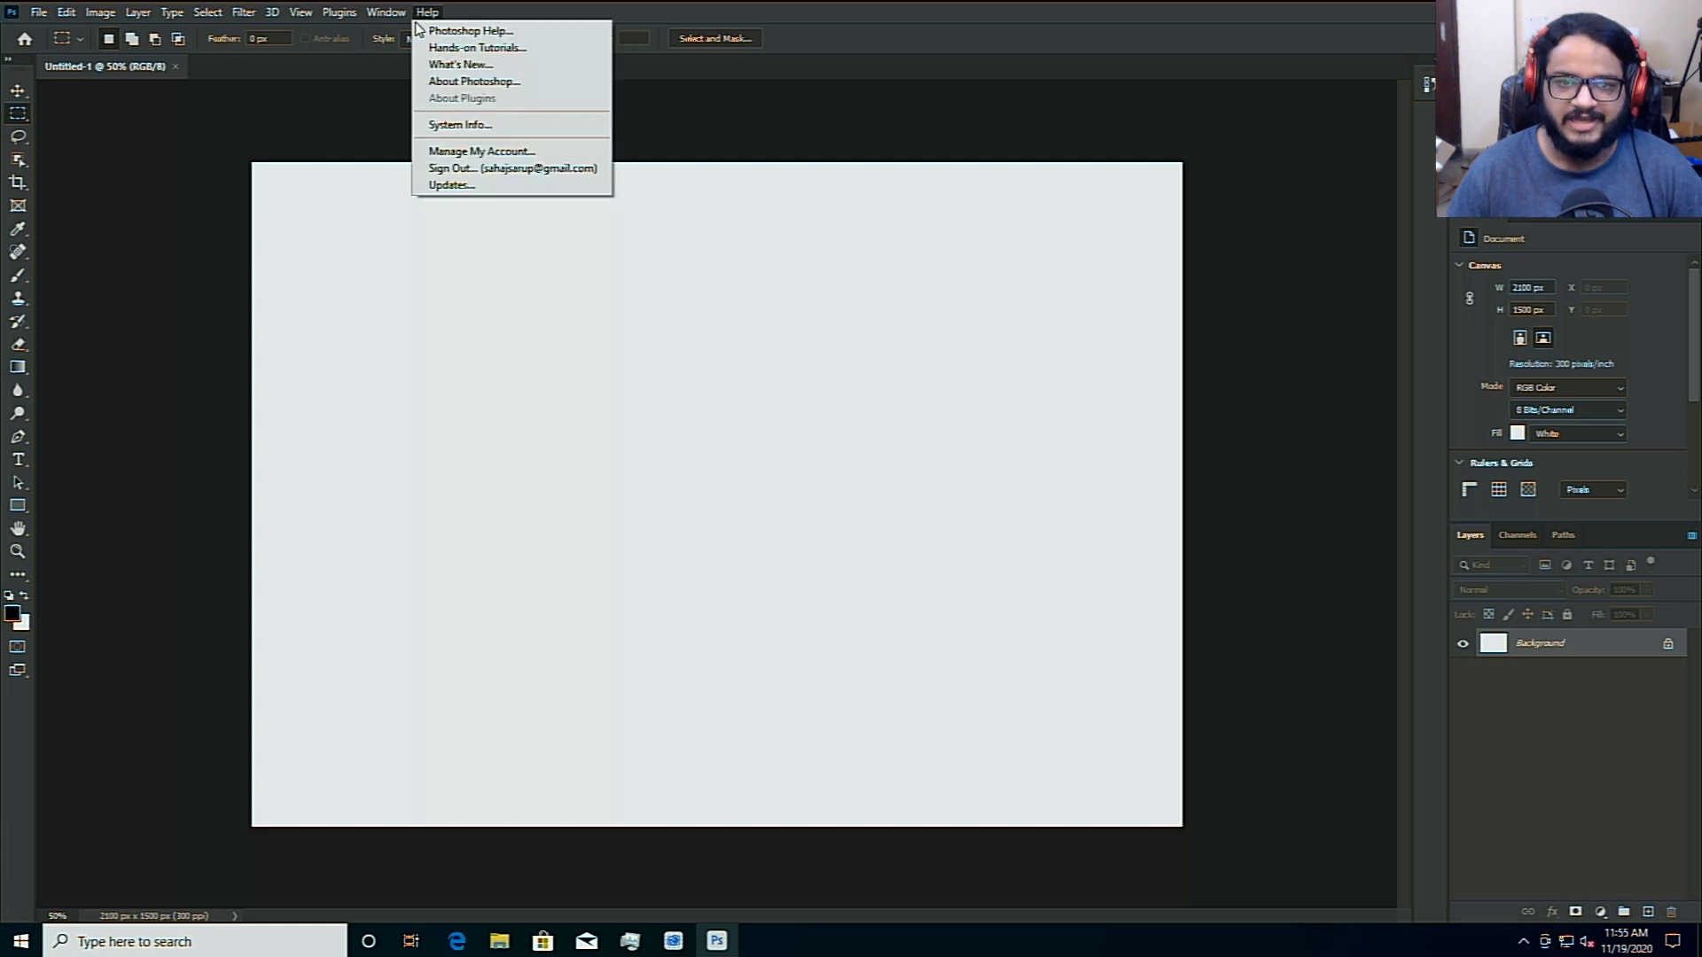
pyautogui.click(438, 117)
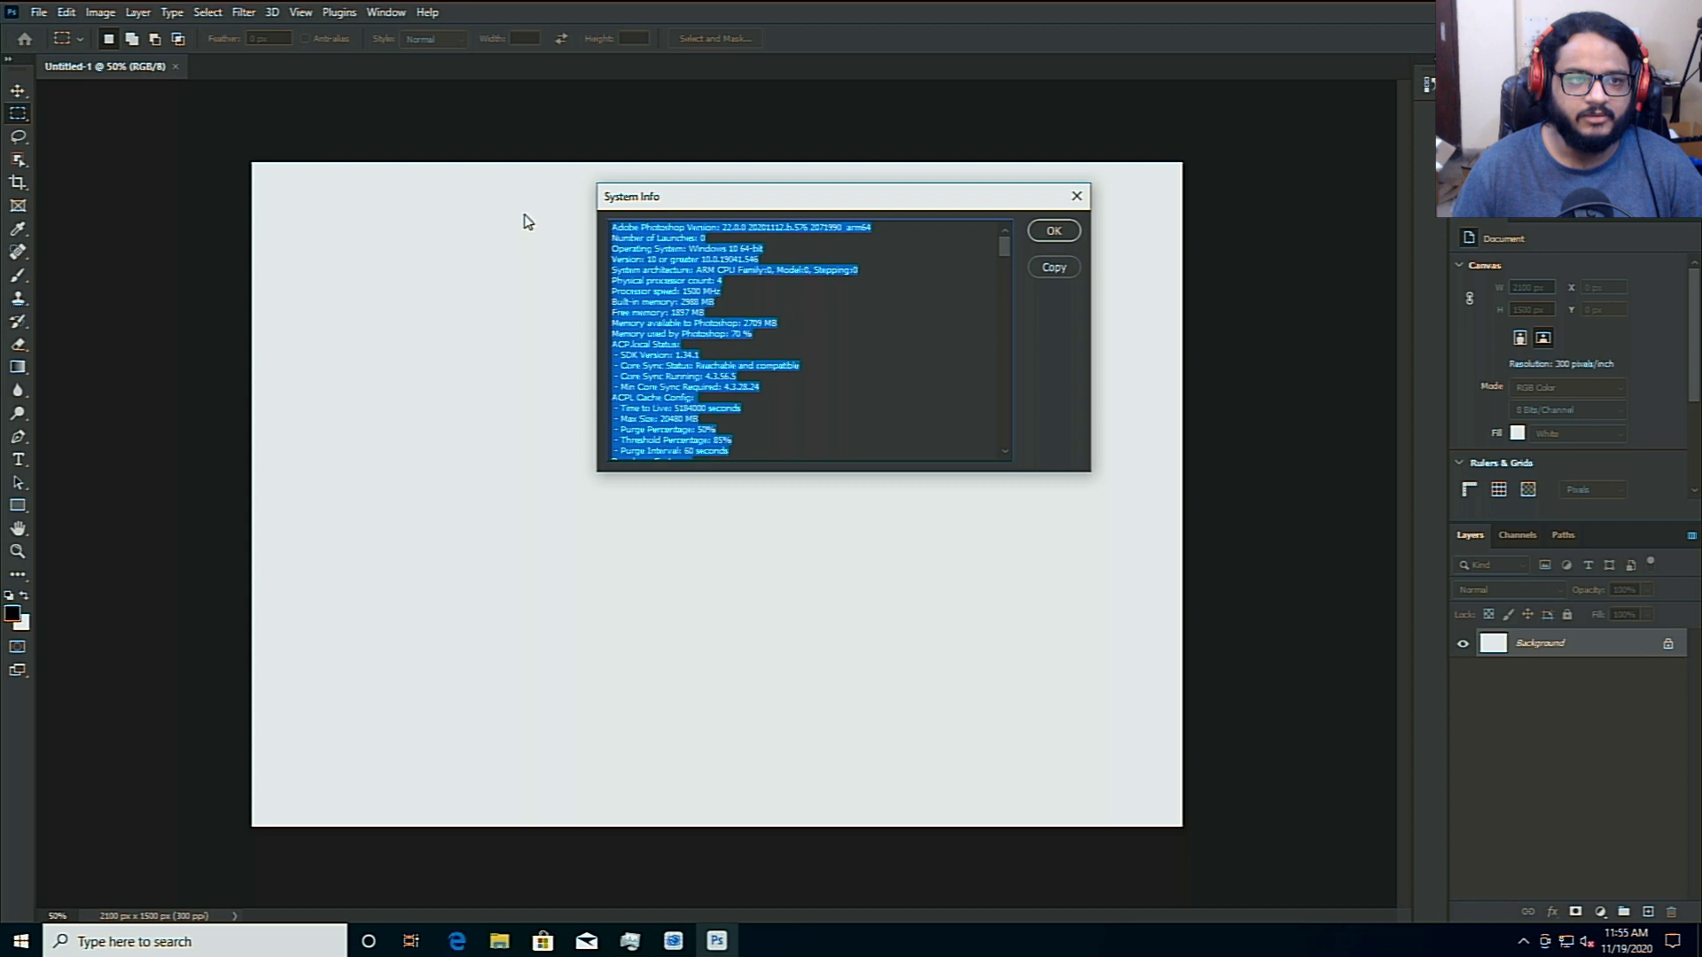
pyautogui.click(816, 295)
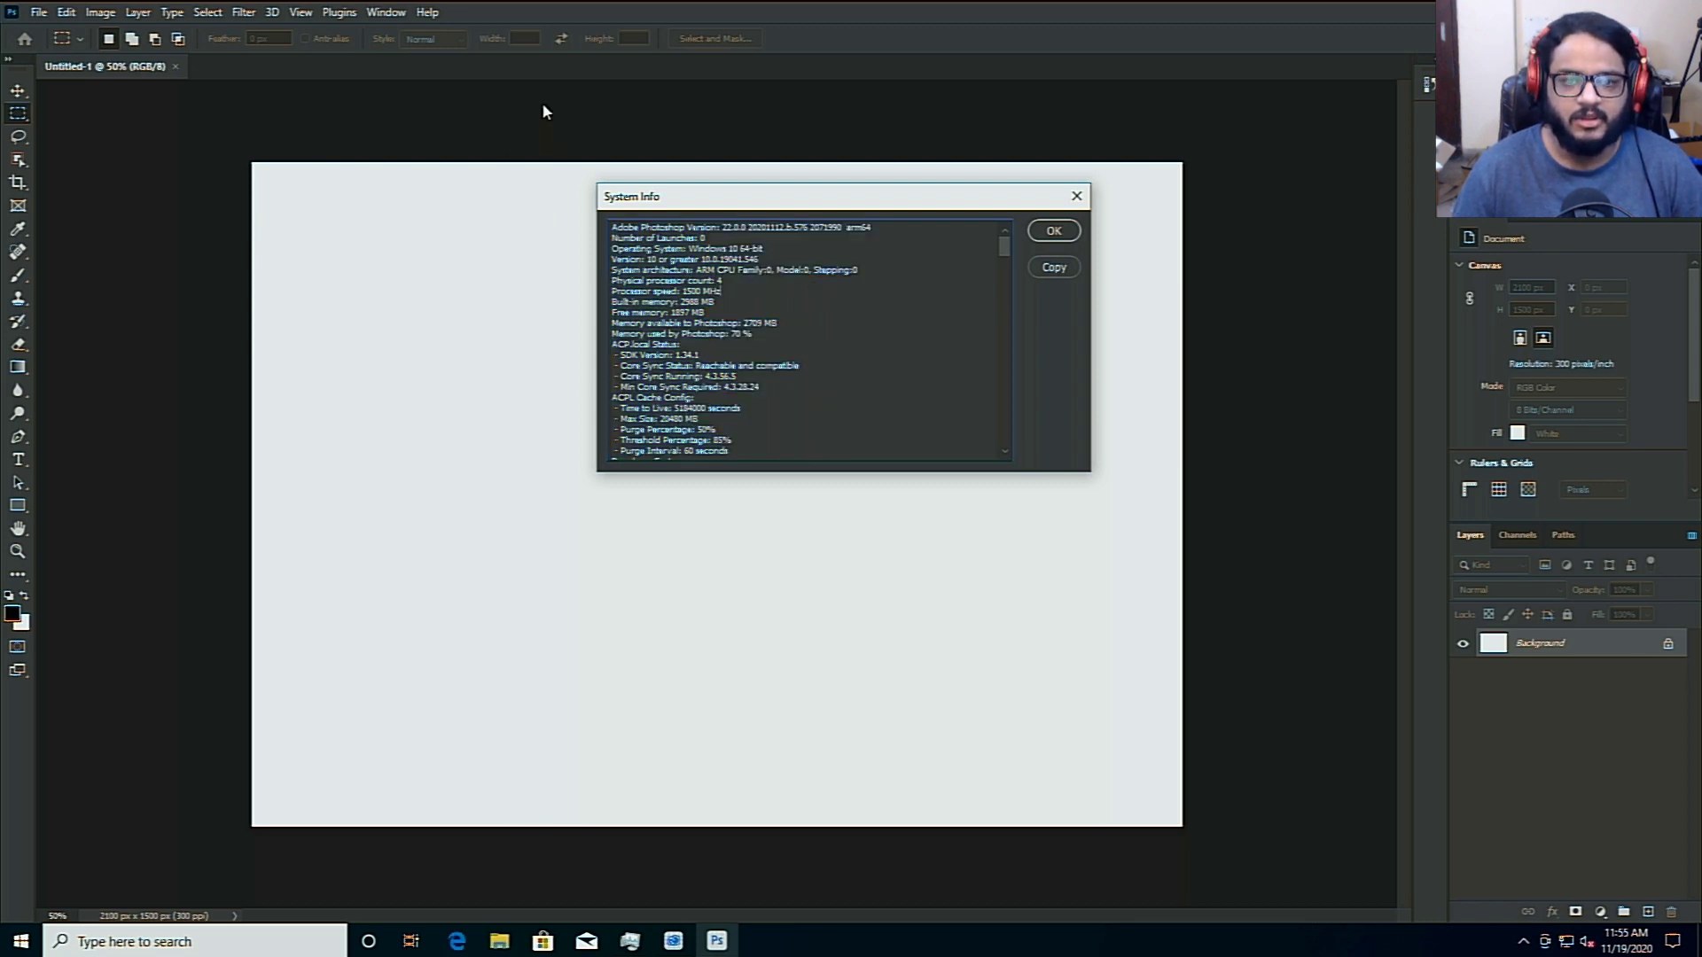
pyautogui.click(1063, 230)
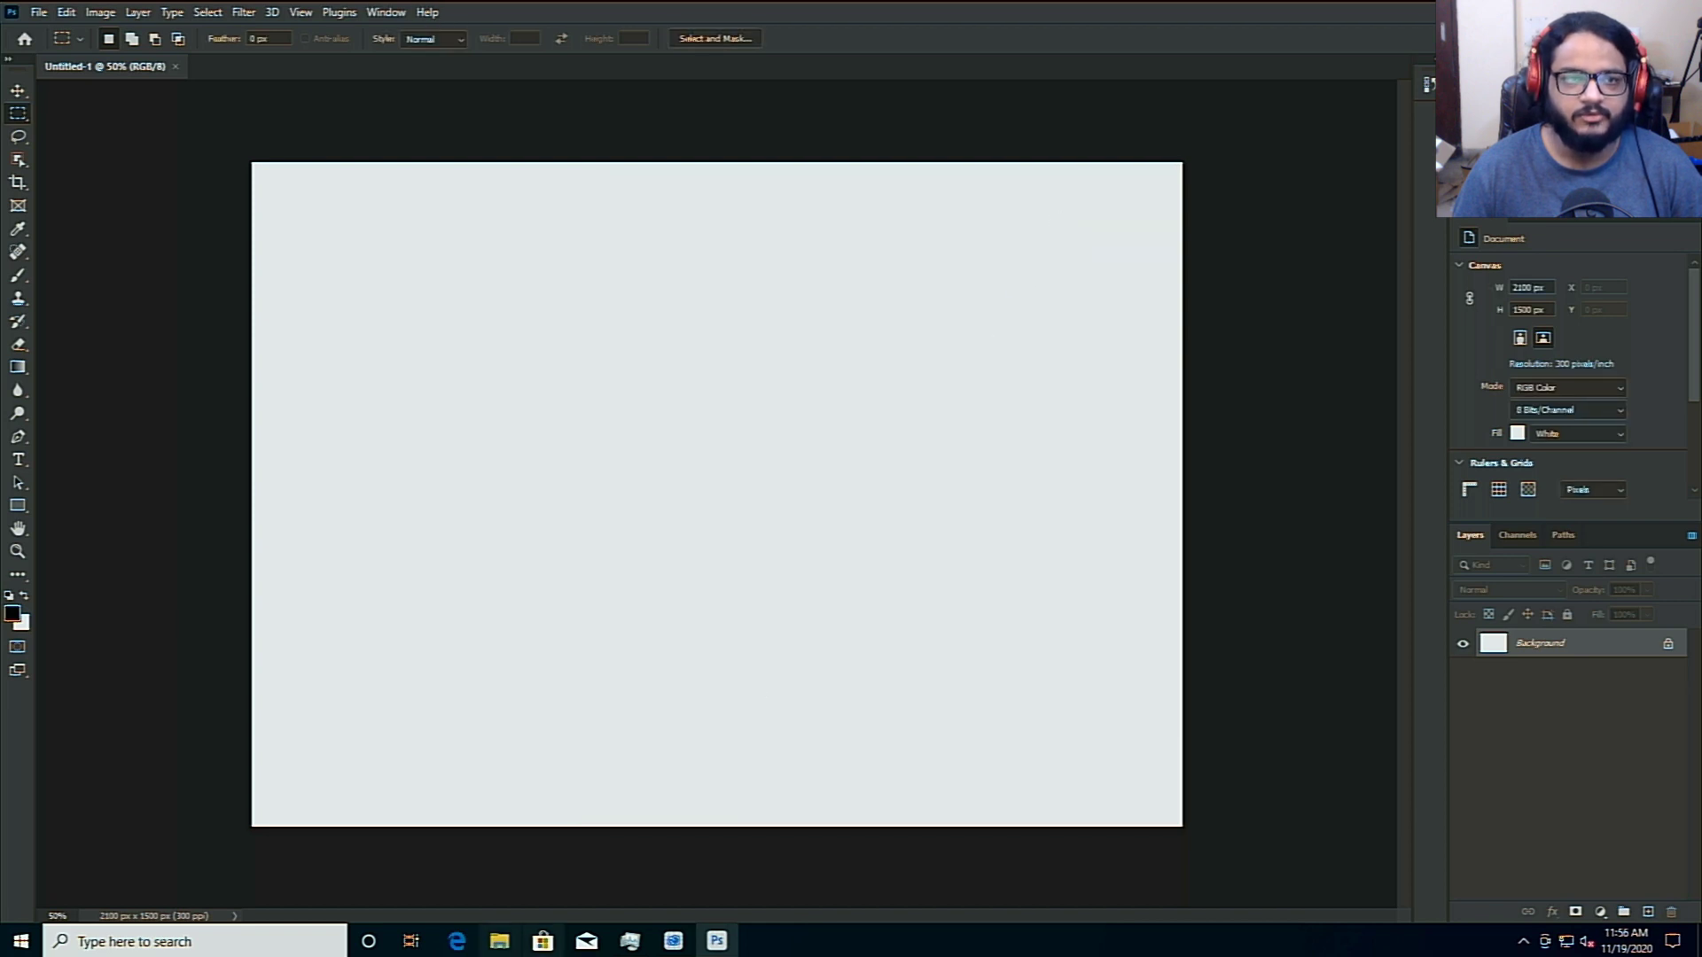
# Open Edge and search Bing for 'photoshop logo'
pyautogui.click(457, 942)
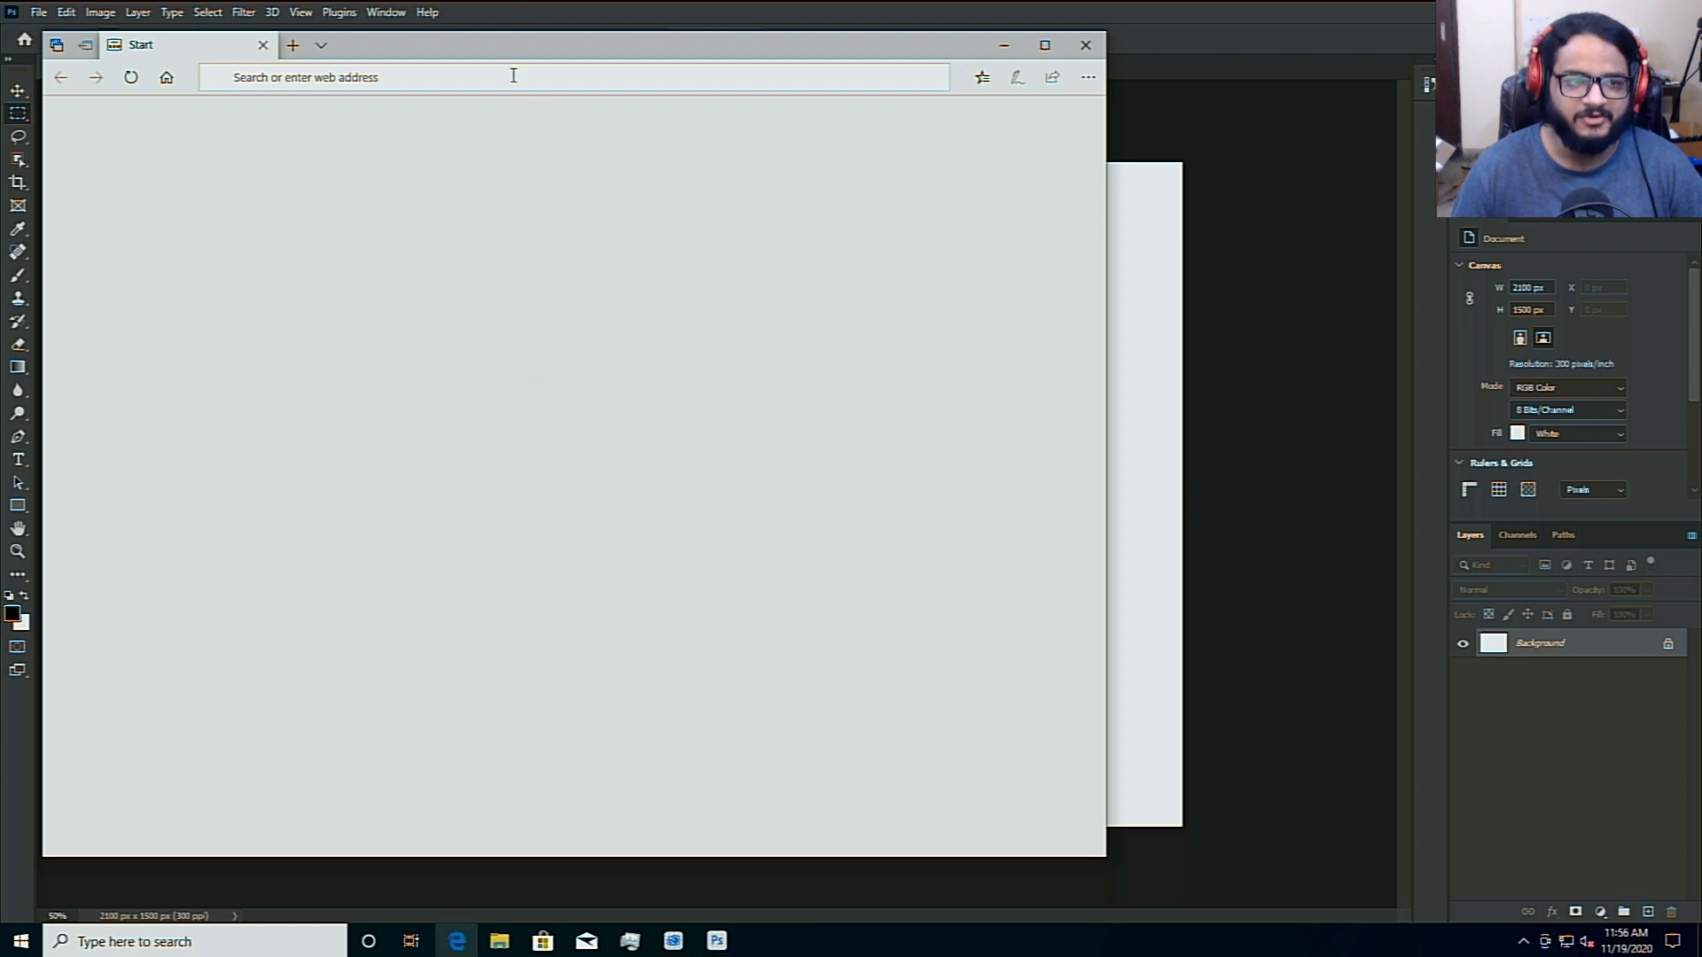
pyautogui.write('p')
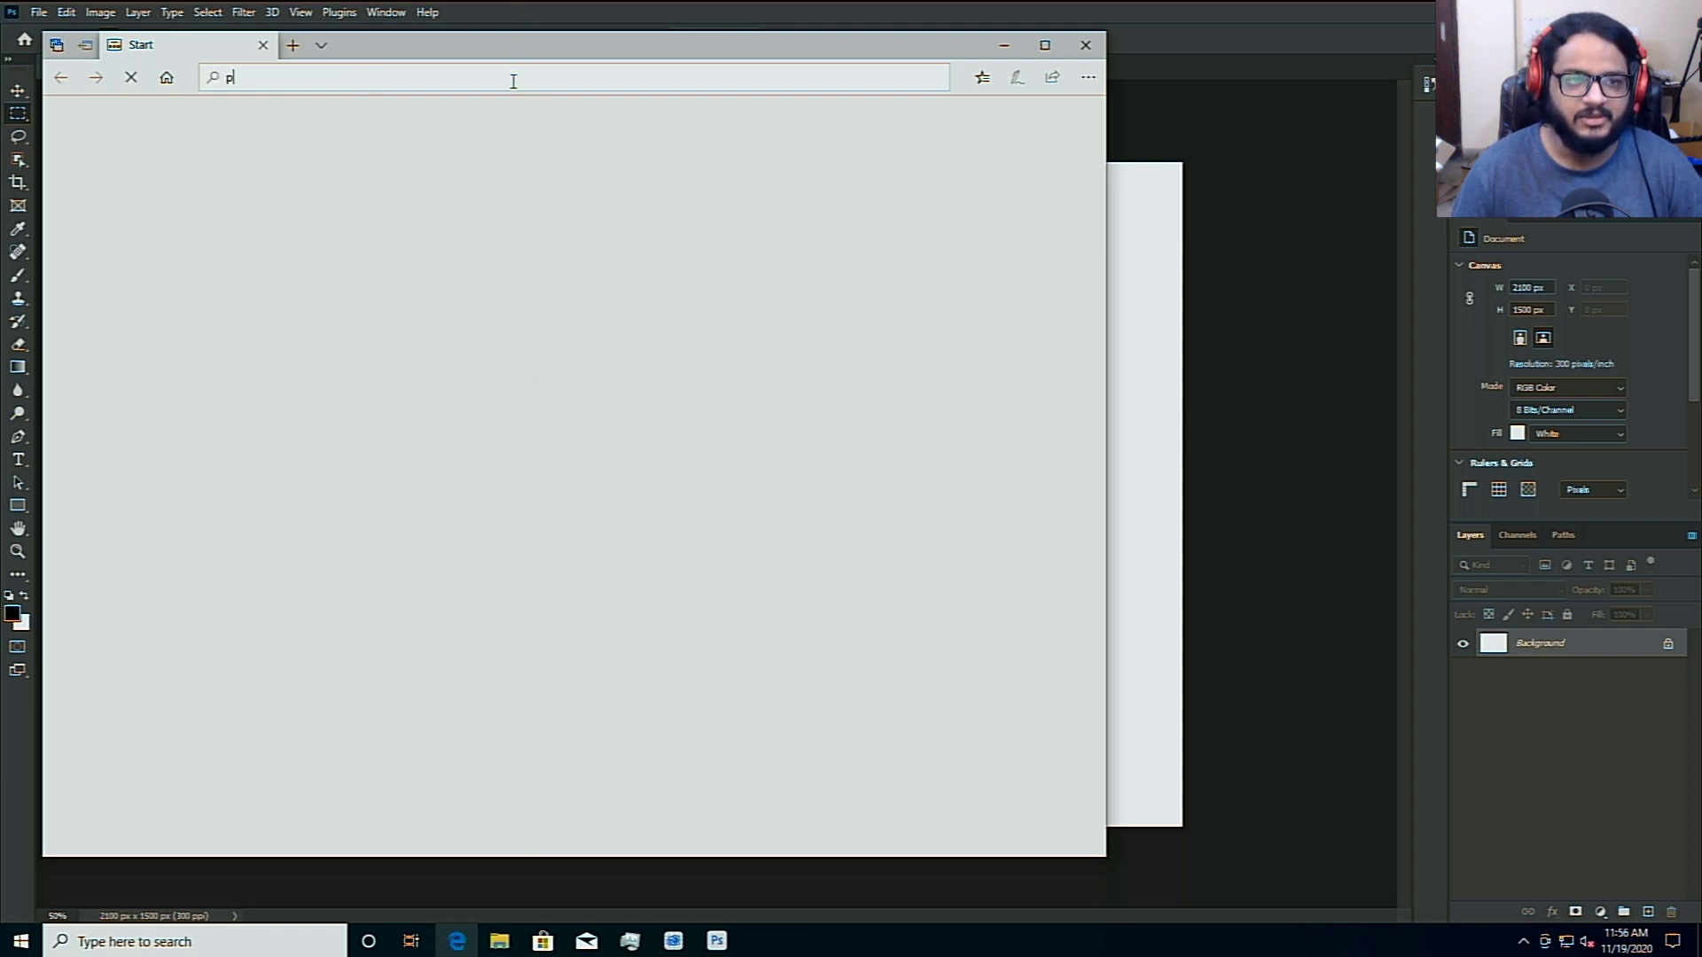
pyautogui.write('hotoshop ')
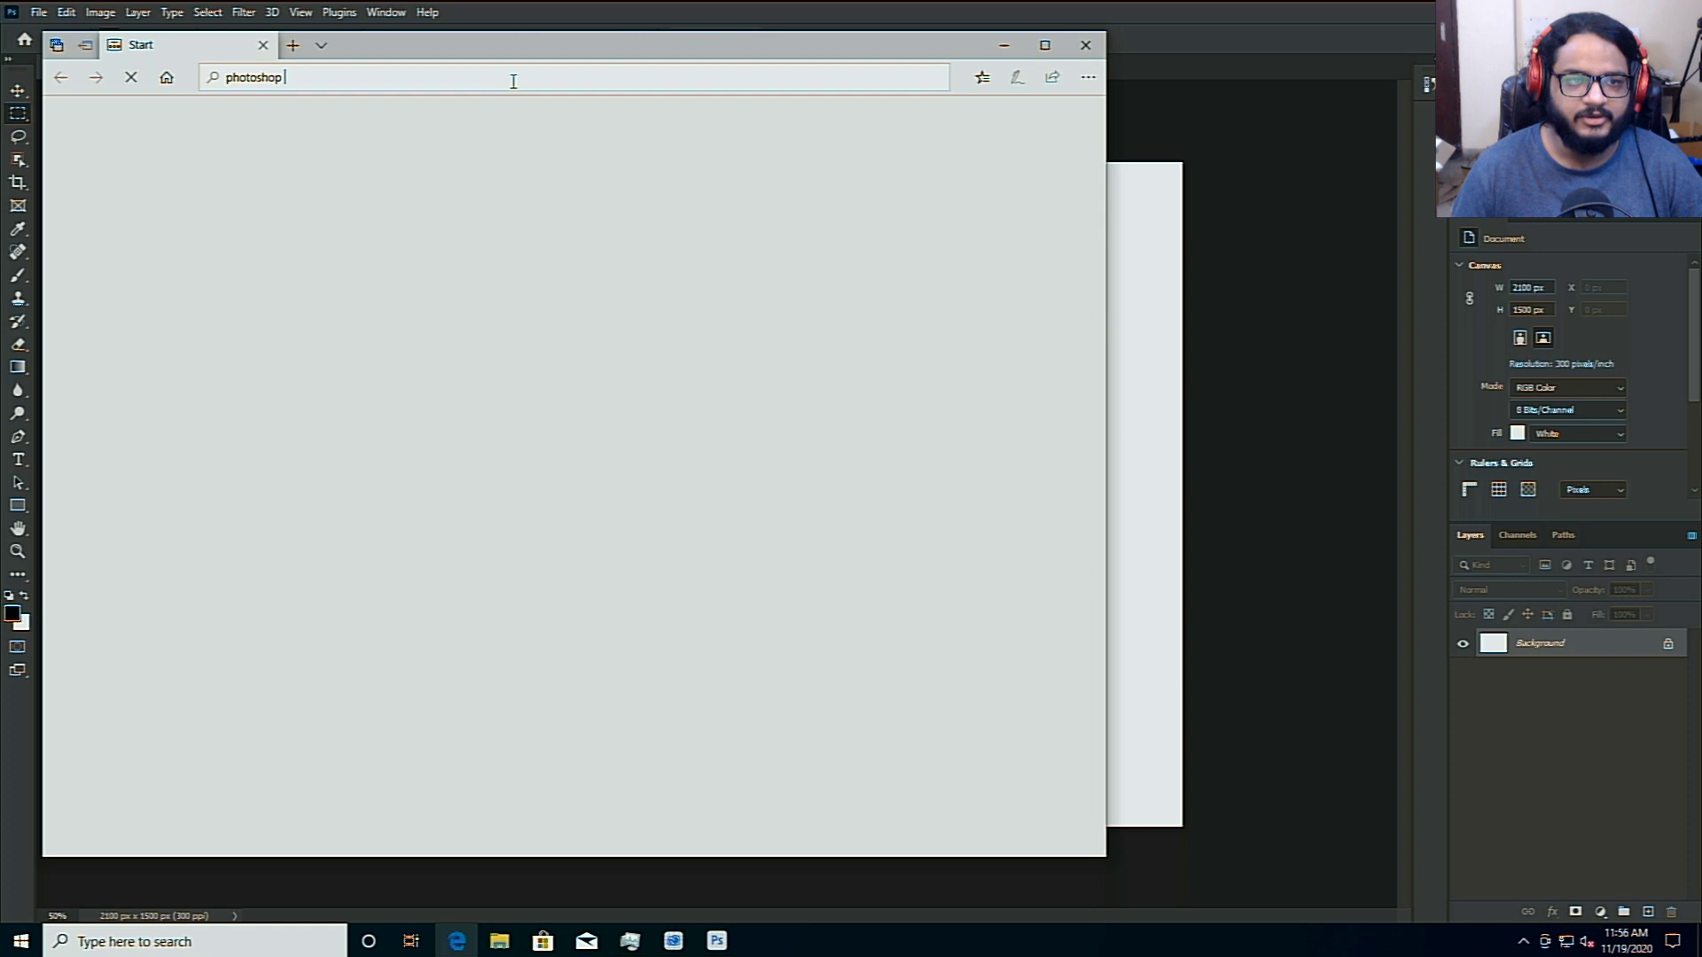
pyautogui.write('logo')
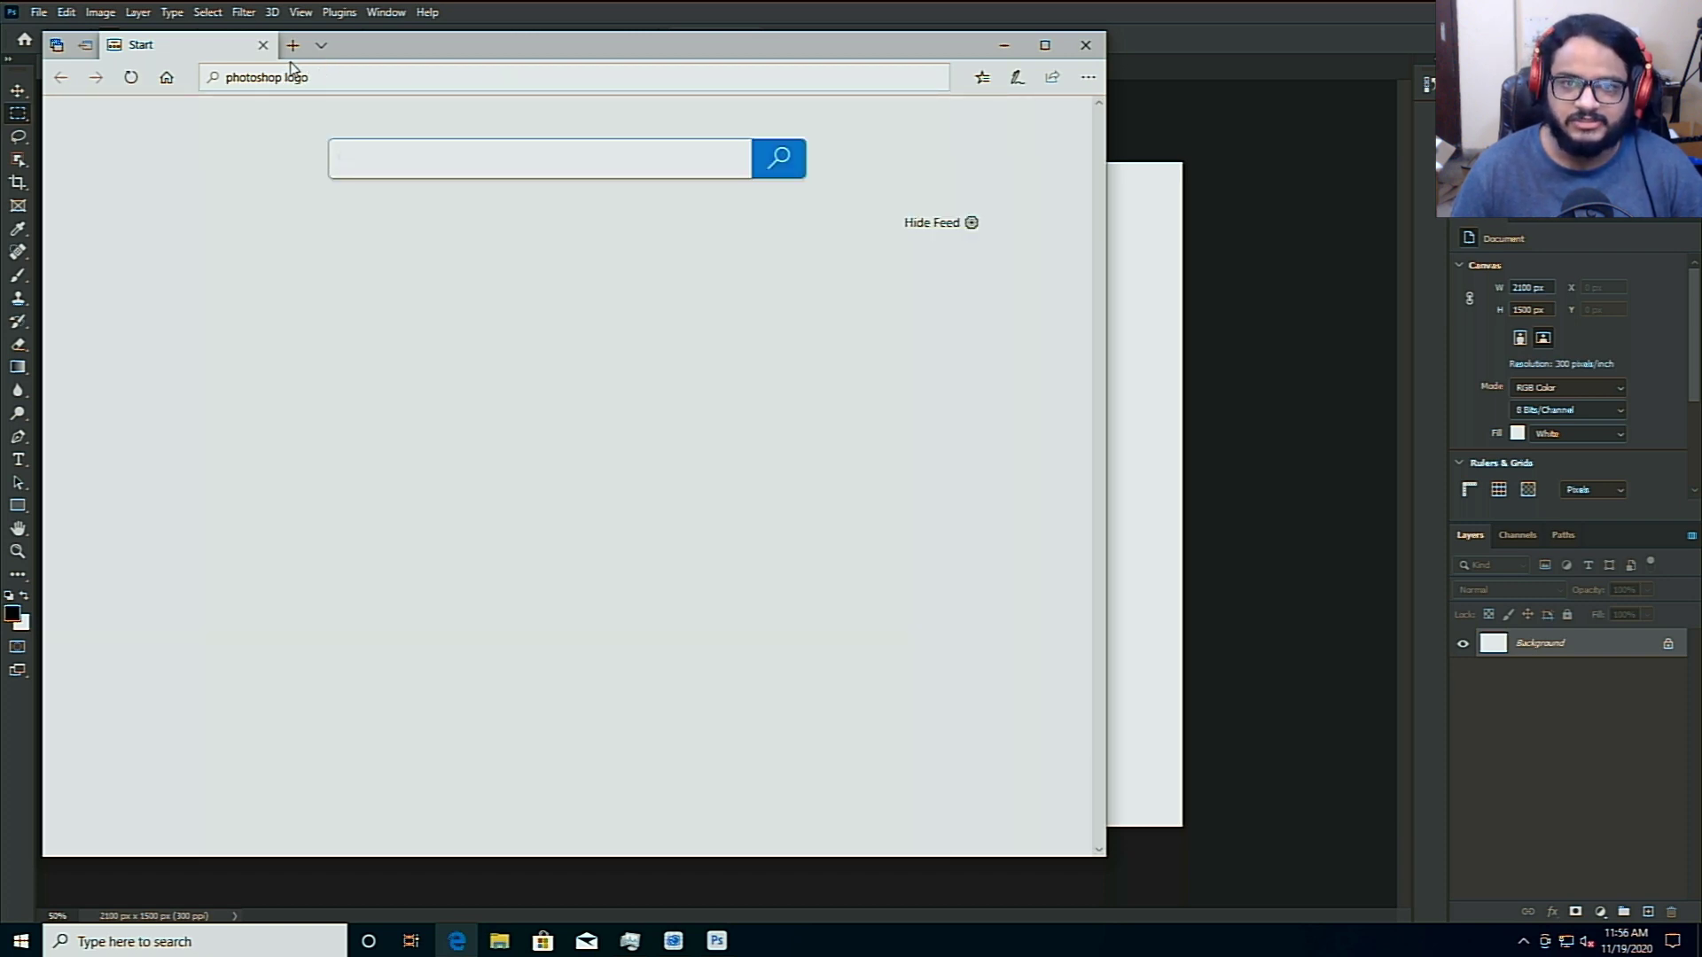
pyautogui.click(338, 77)
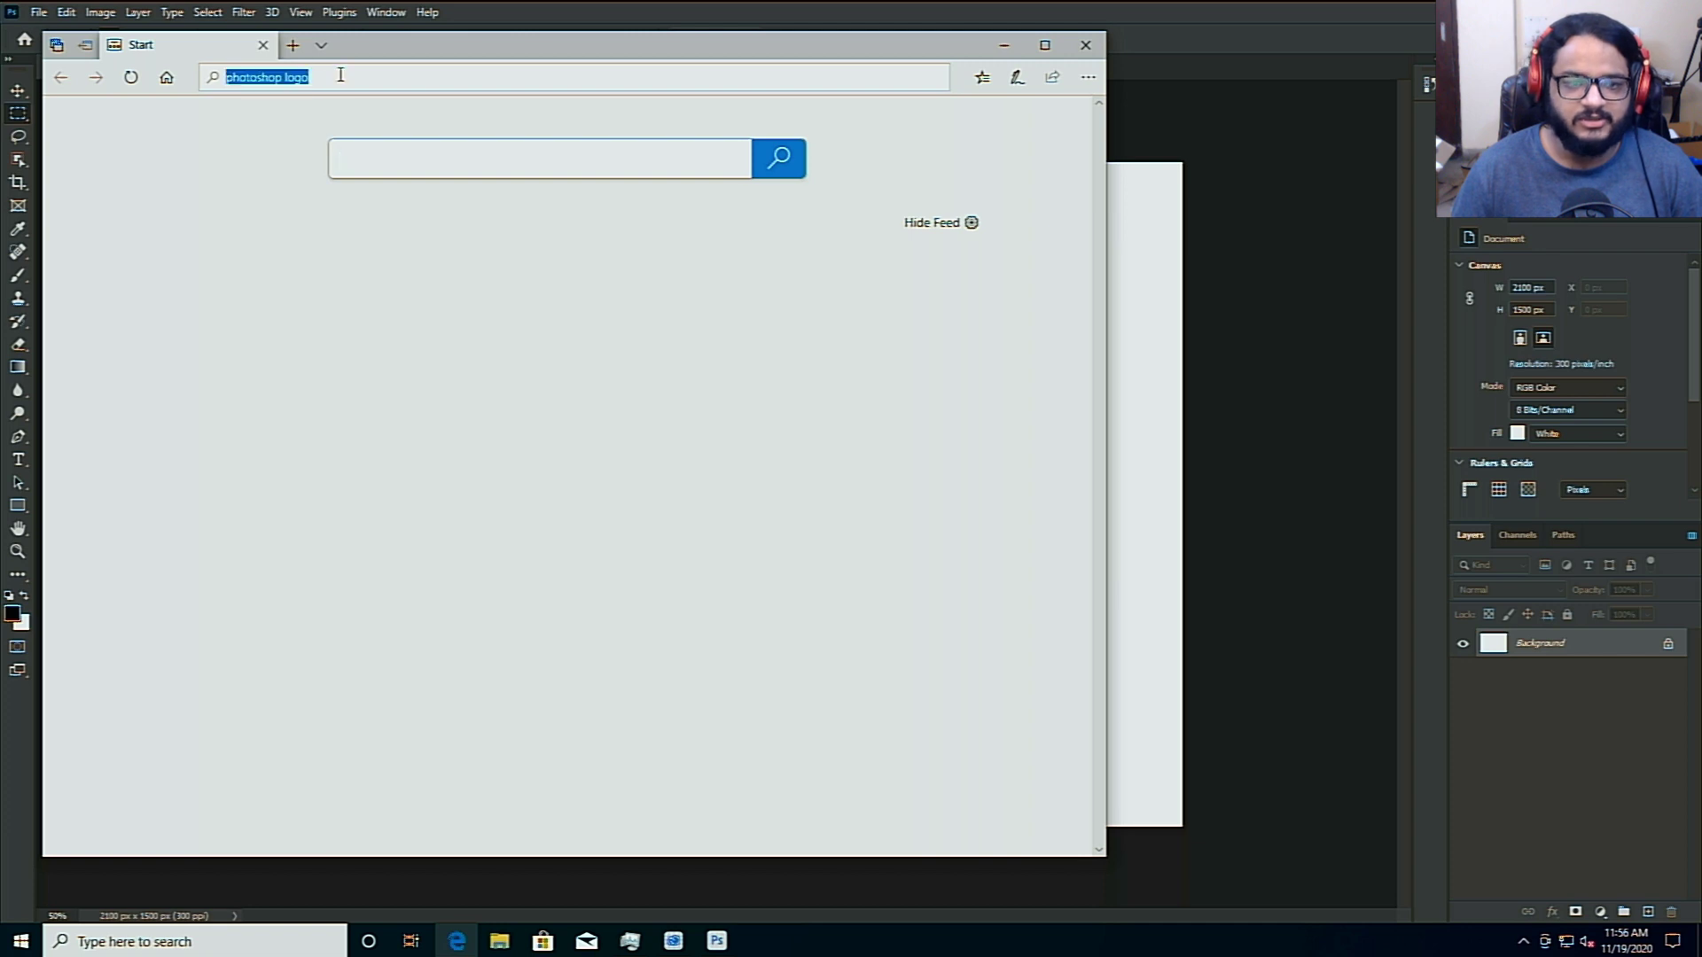
pyautogui.press('Return')
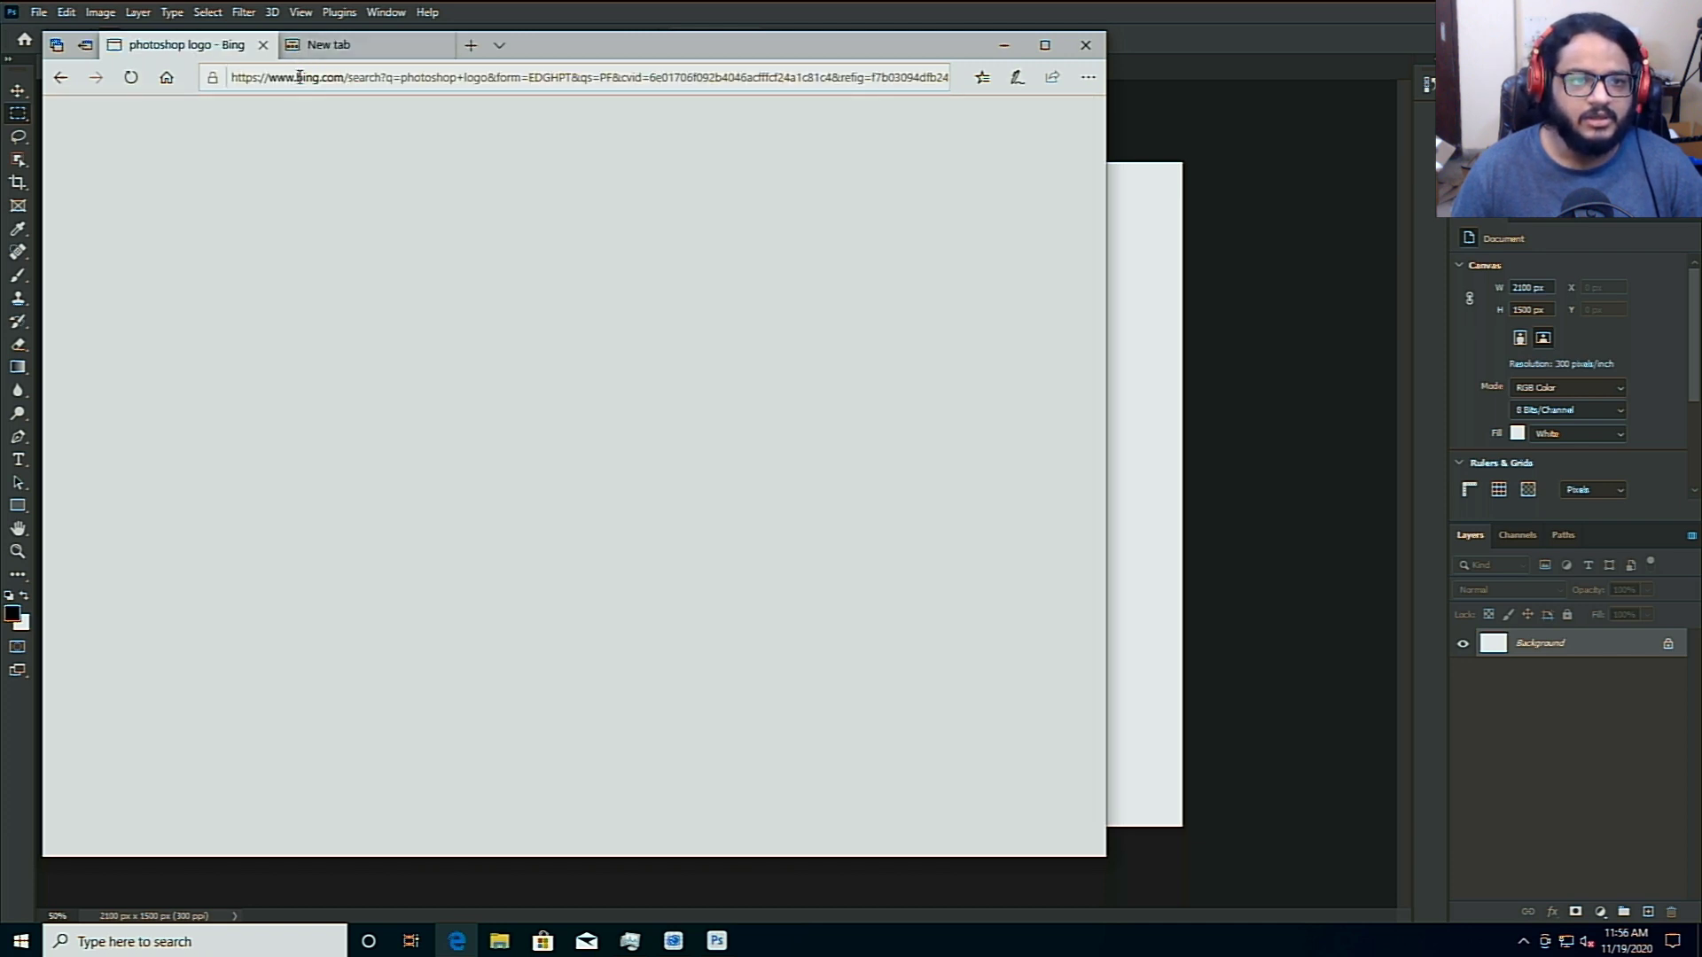
# Search for 'aarch64 logo' in a second browser tab
pyautogui.click(299, 77)
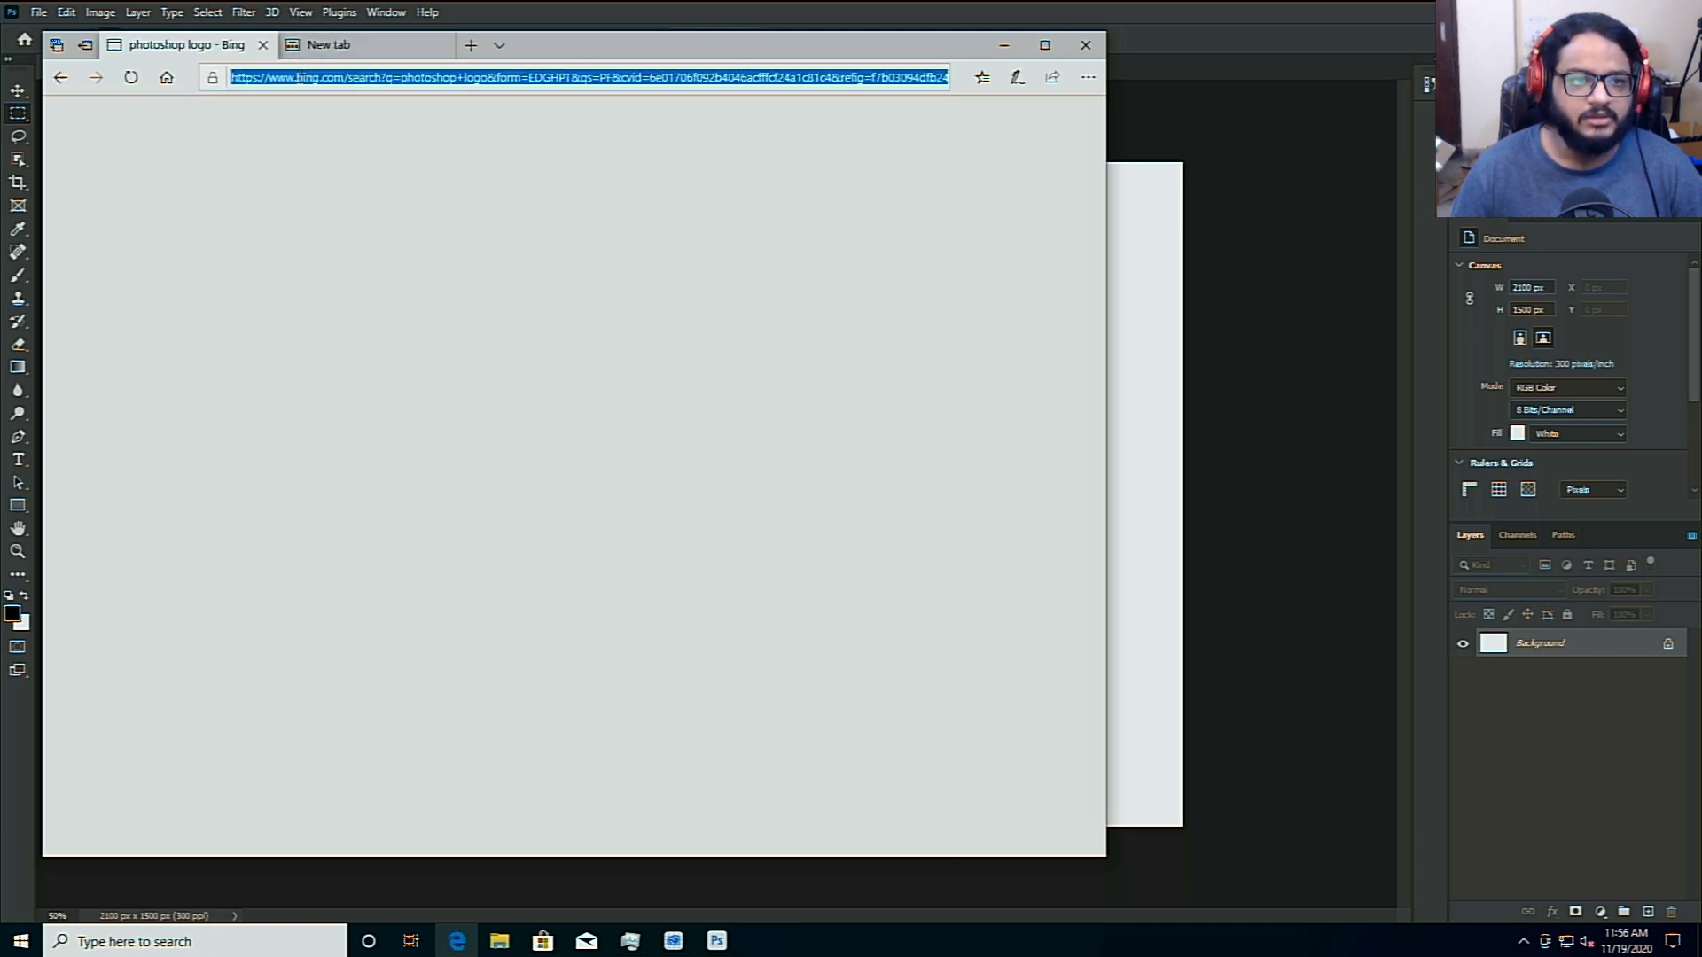
pyautogui.hotkey('ctrl', 'Tab')
pyautogui.write('wo')
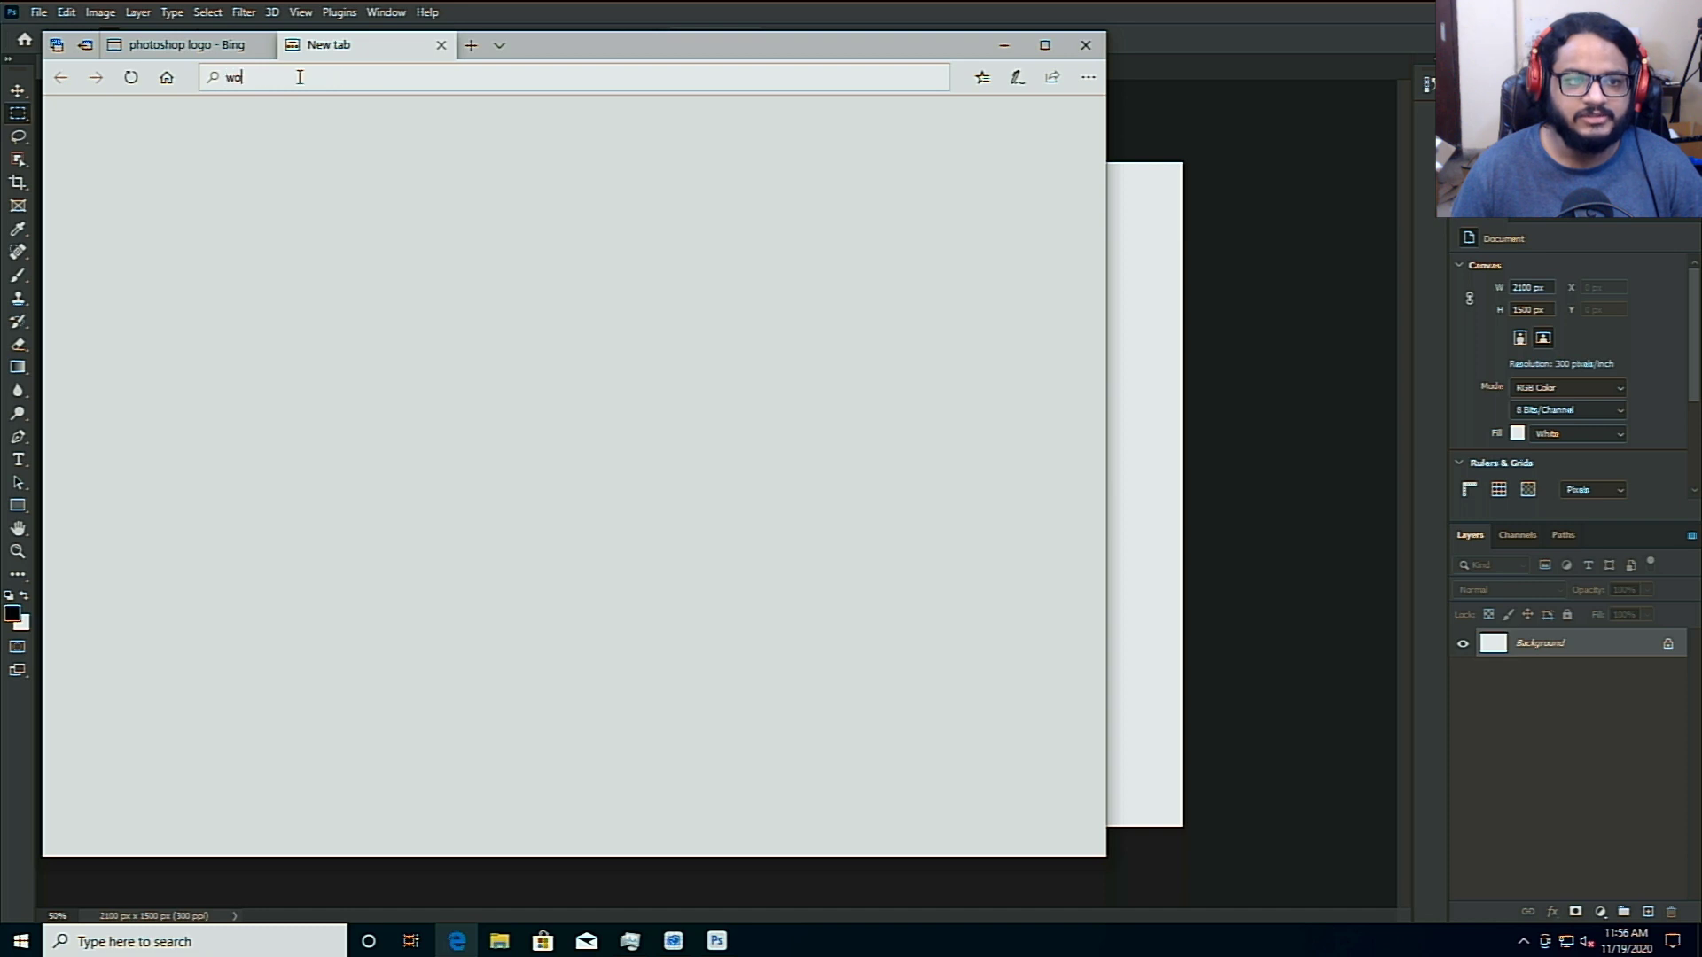
pyautogui.press('BackSpace')
pyautogui.press('BackSpace')
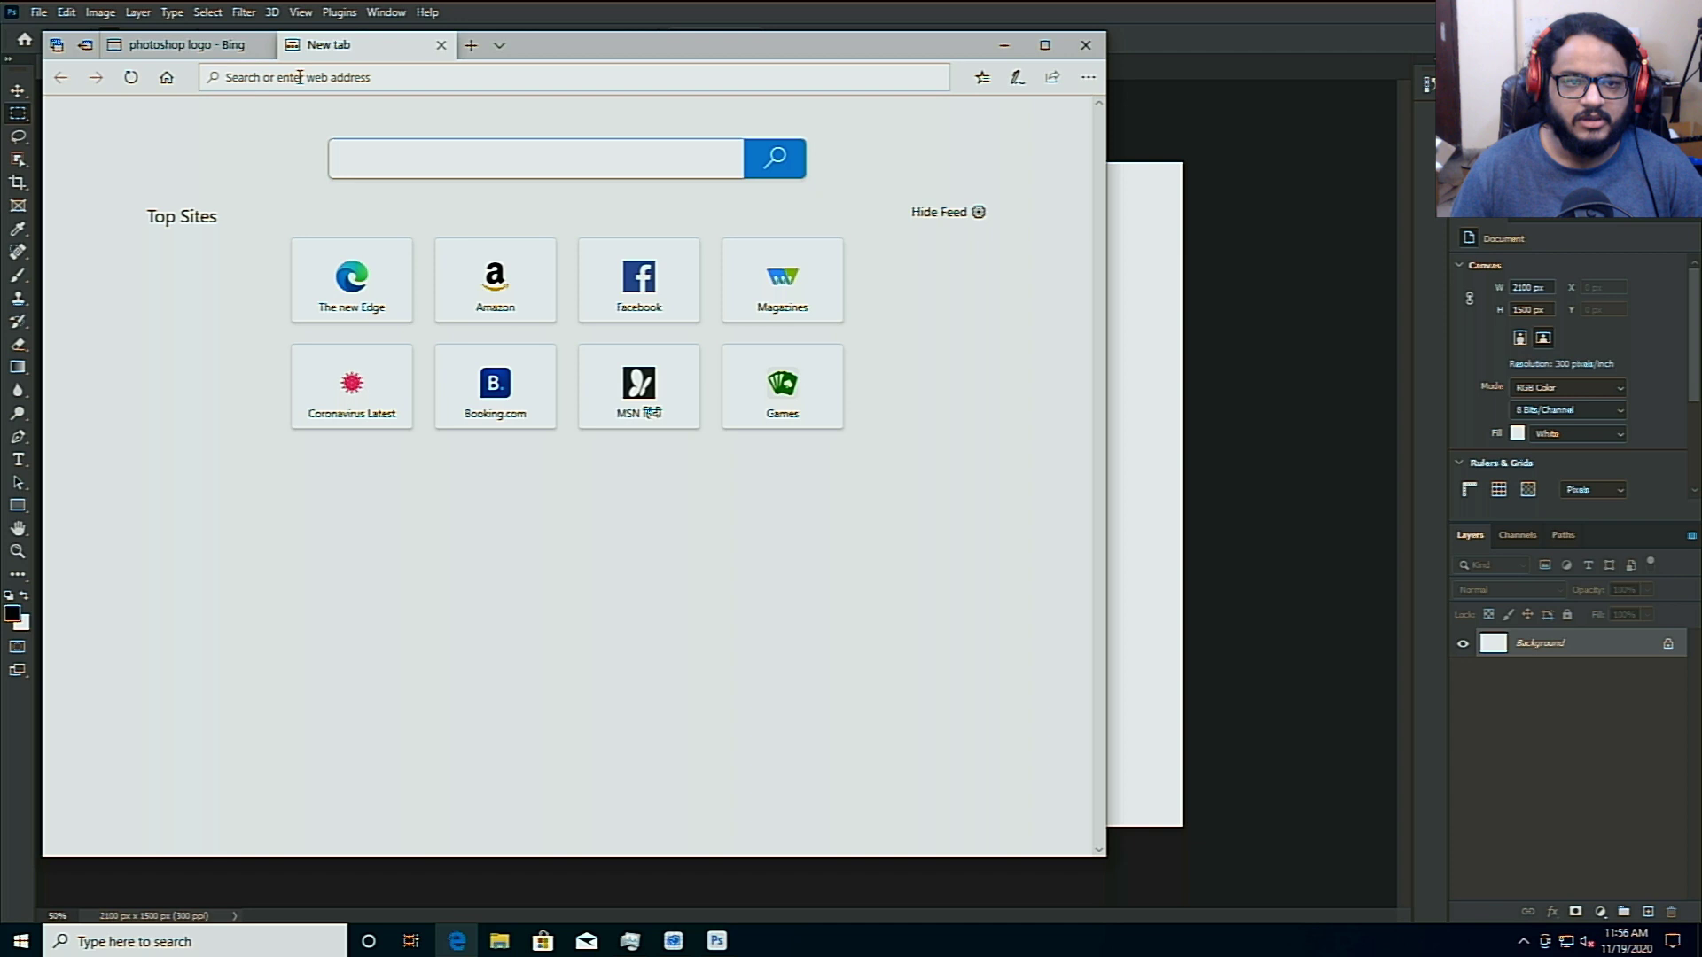
pyautogui.write('aarch64')
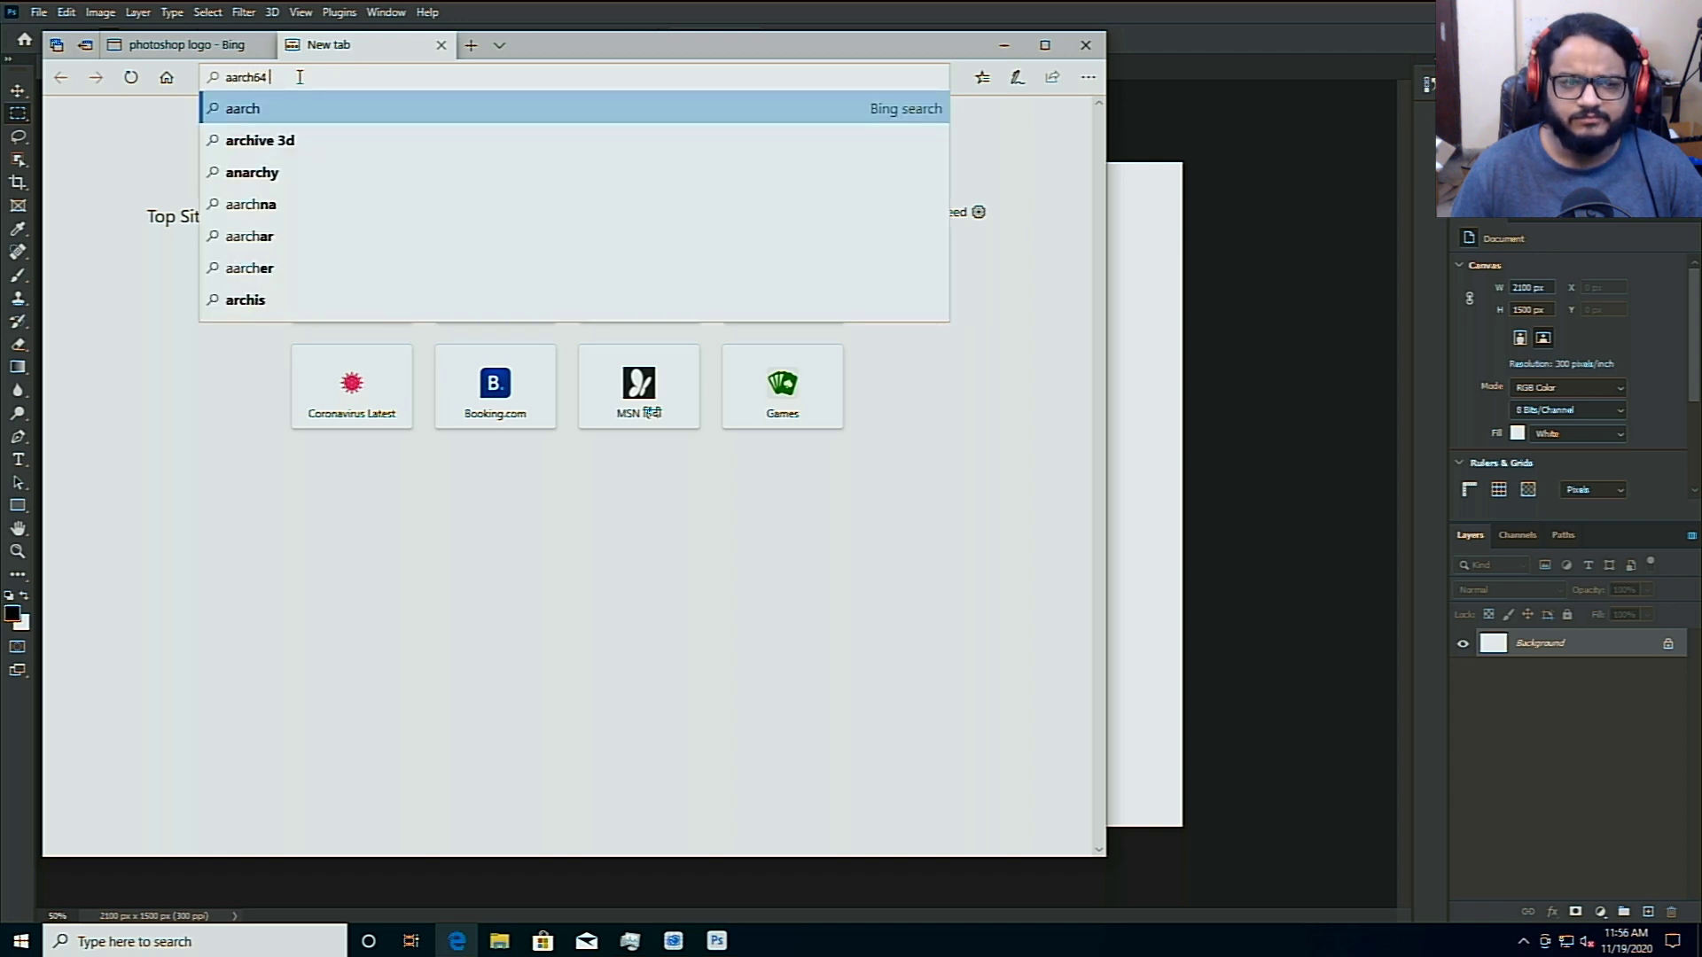
pyautogui.write(' logo')
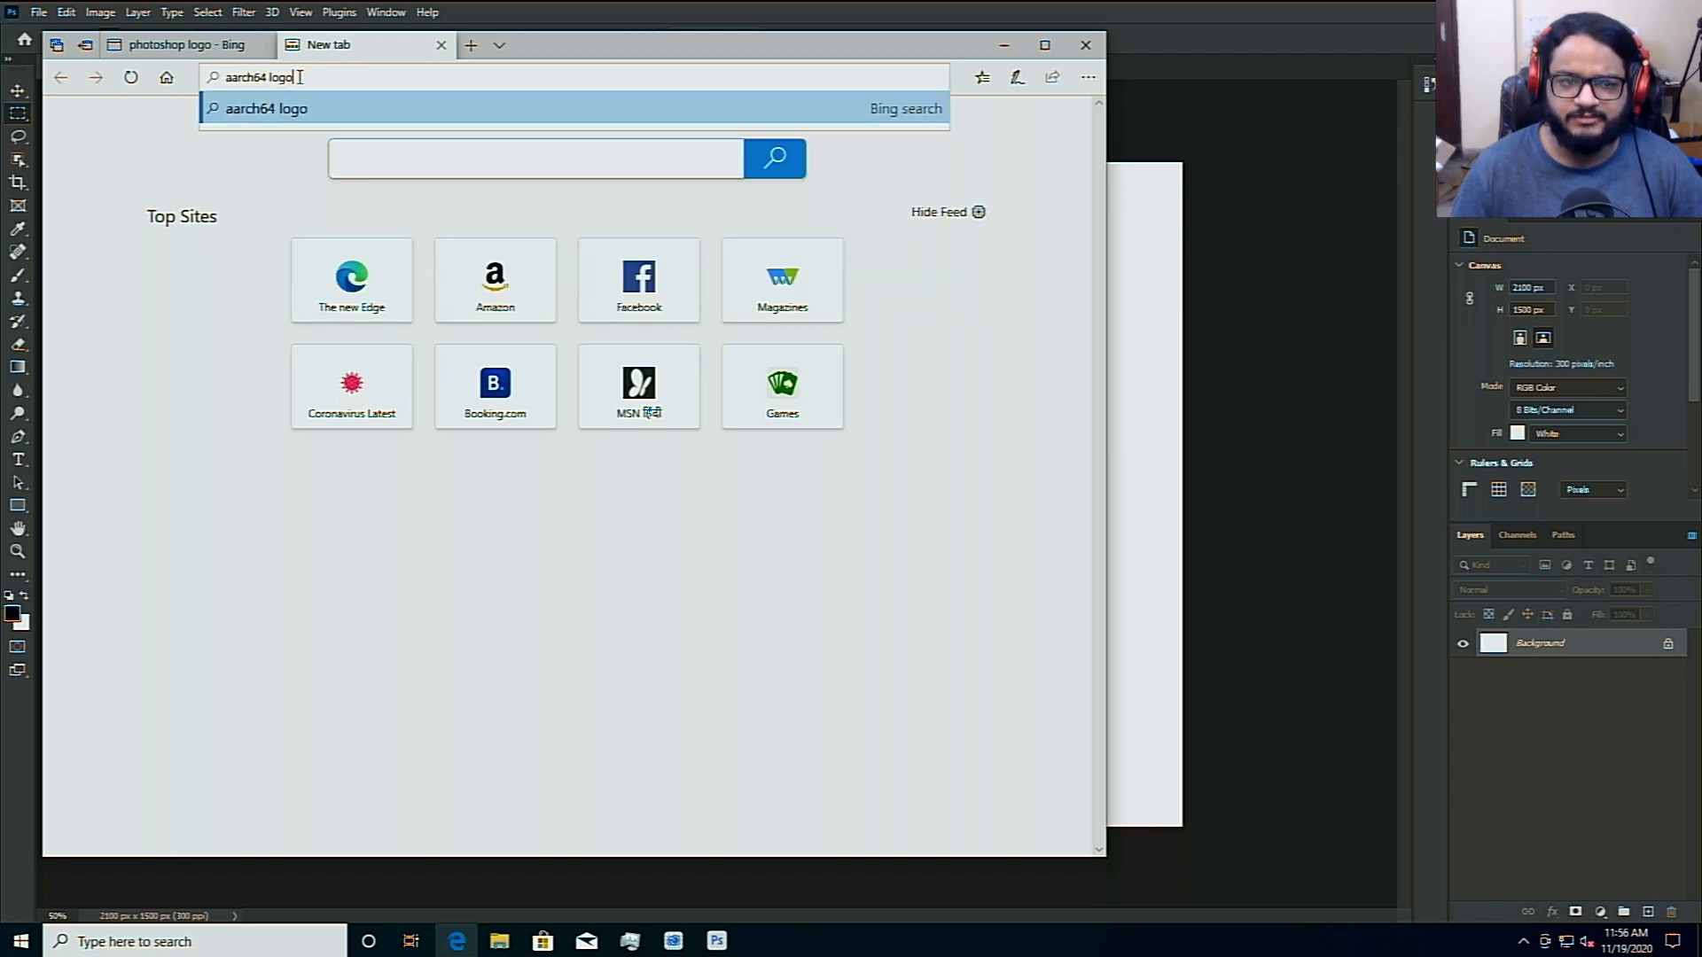
pyautogui.press('Return')
# On the 'photoshop logo' tab, show image results and enlarge the first Ps logo
pyautogui.click(182, 44)
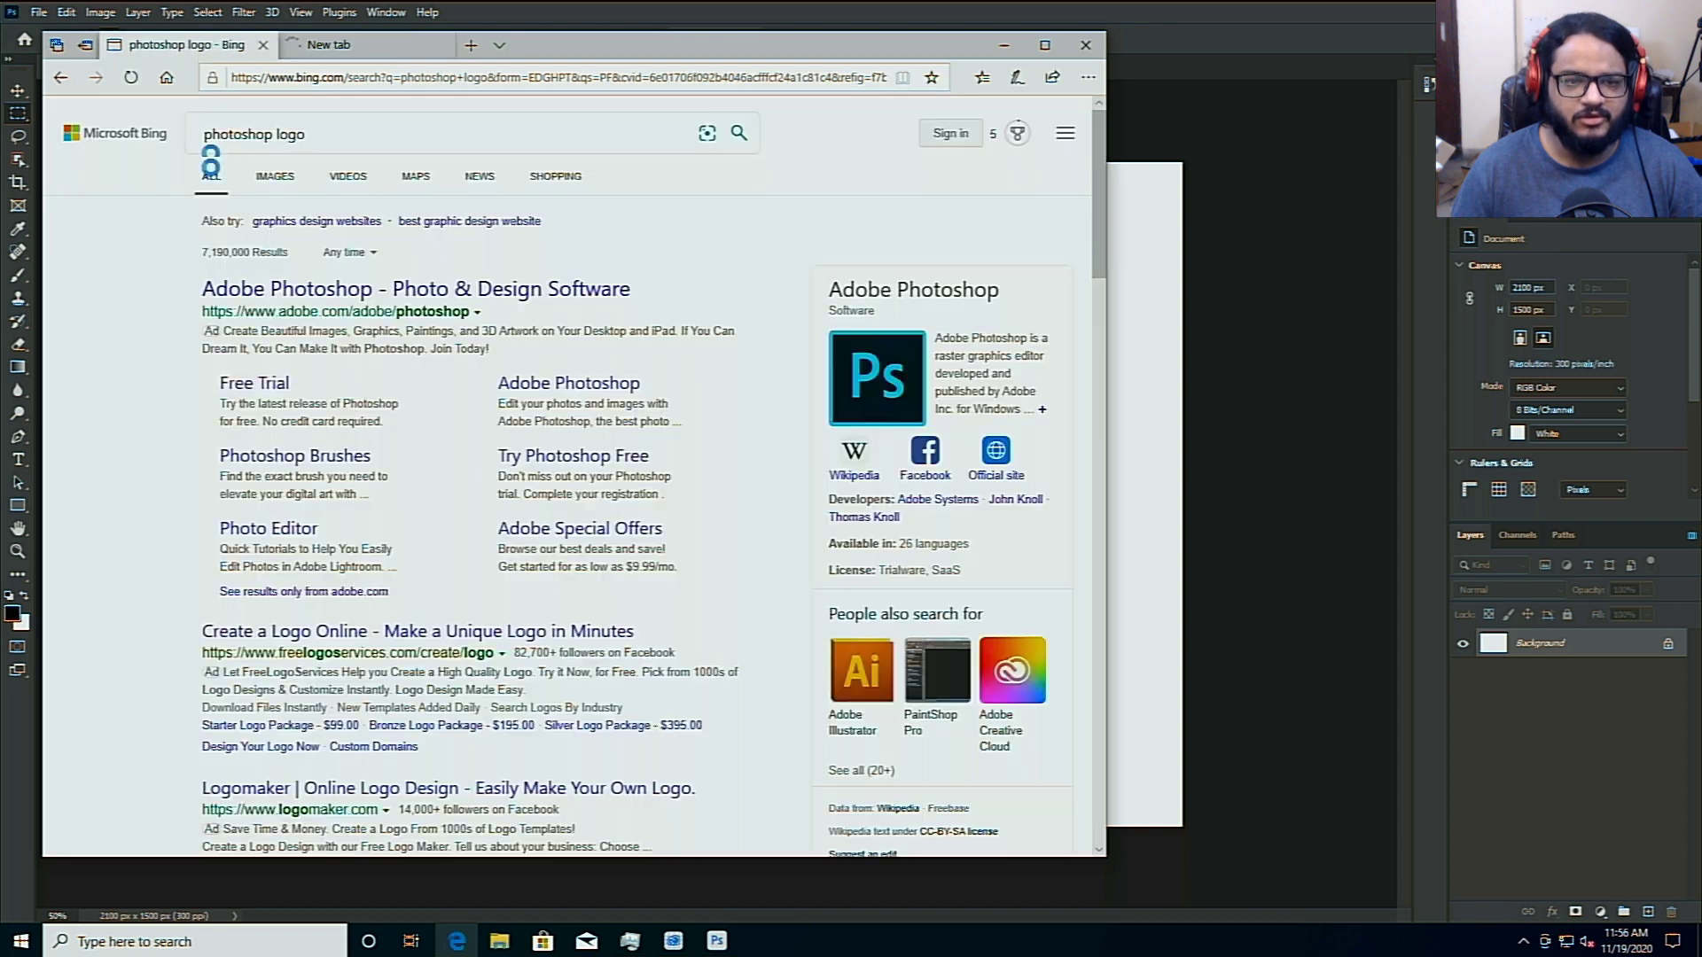
pyautogui.click(274, 187)
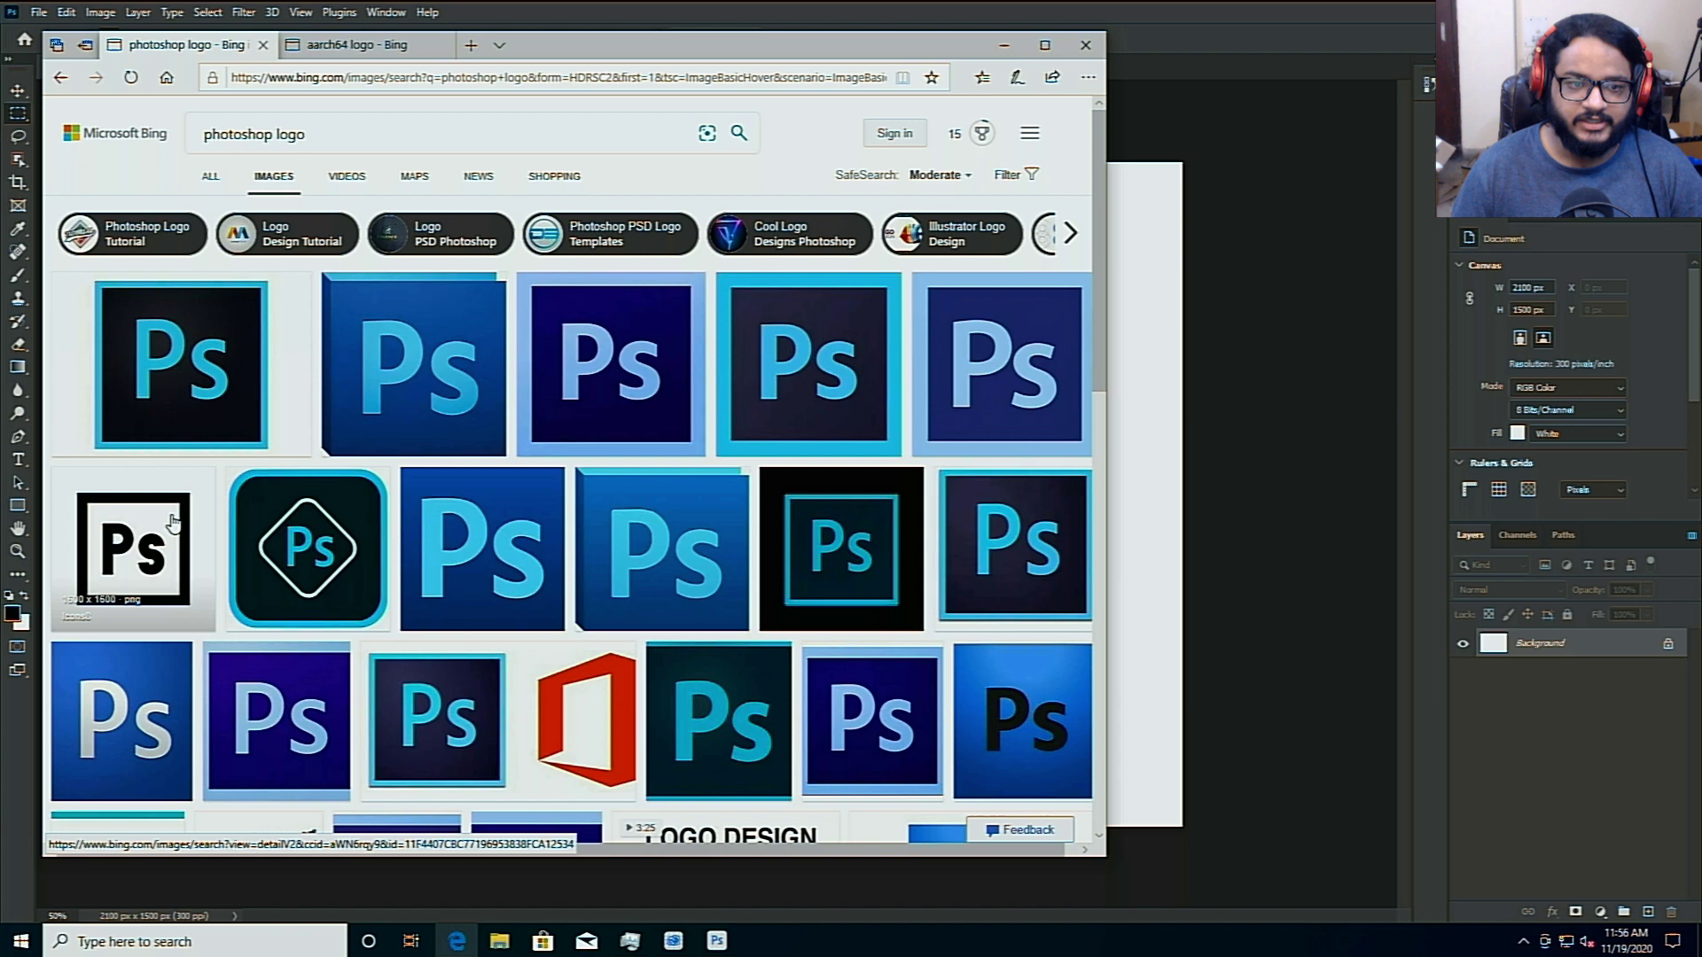
pyautogui.click(224, 380)
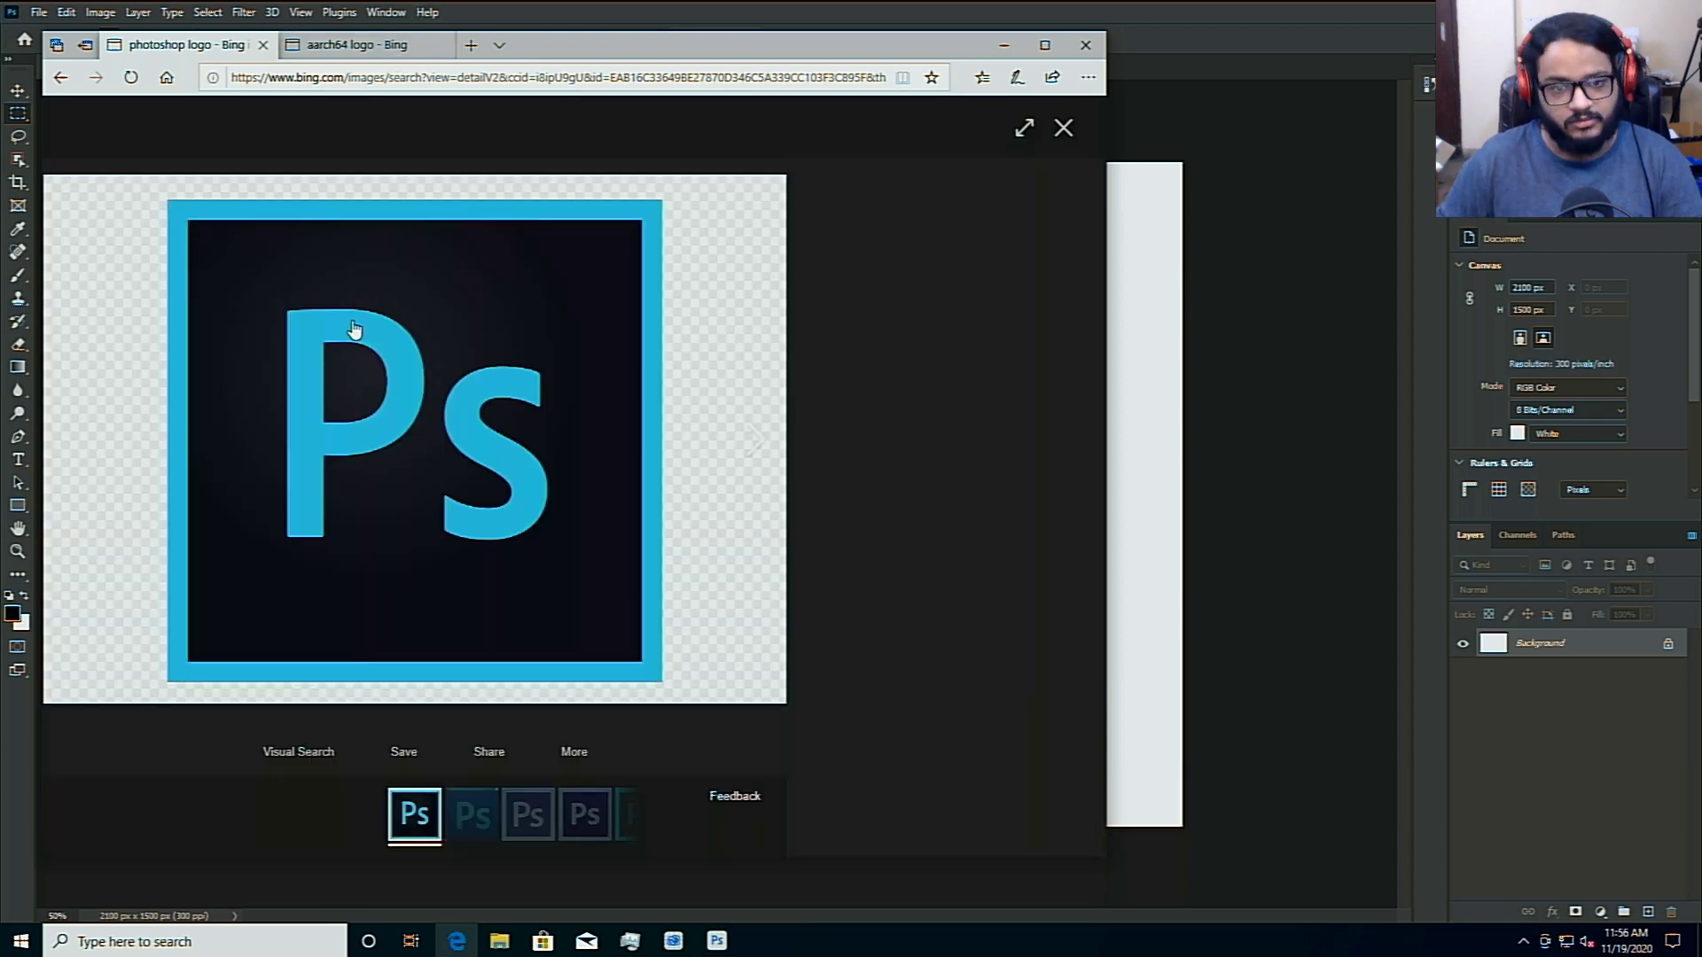
# Save the enlarged Ps logo to Pictures as adobe-photoshop-logo PNG
pyautogui.rightClick(354, 329)
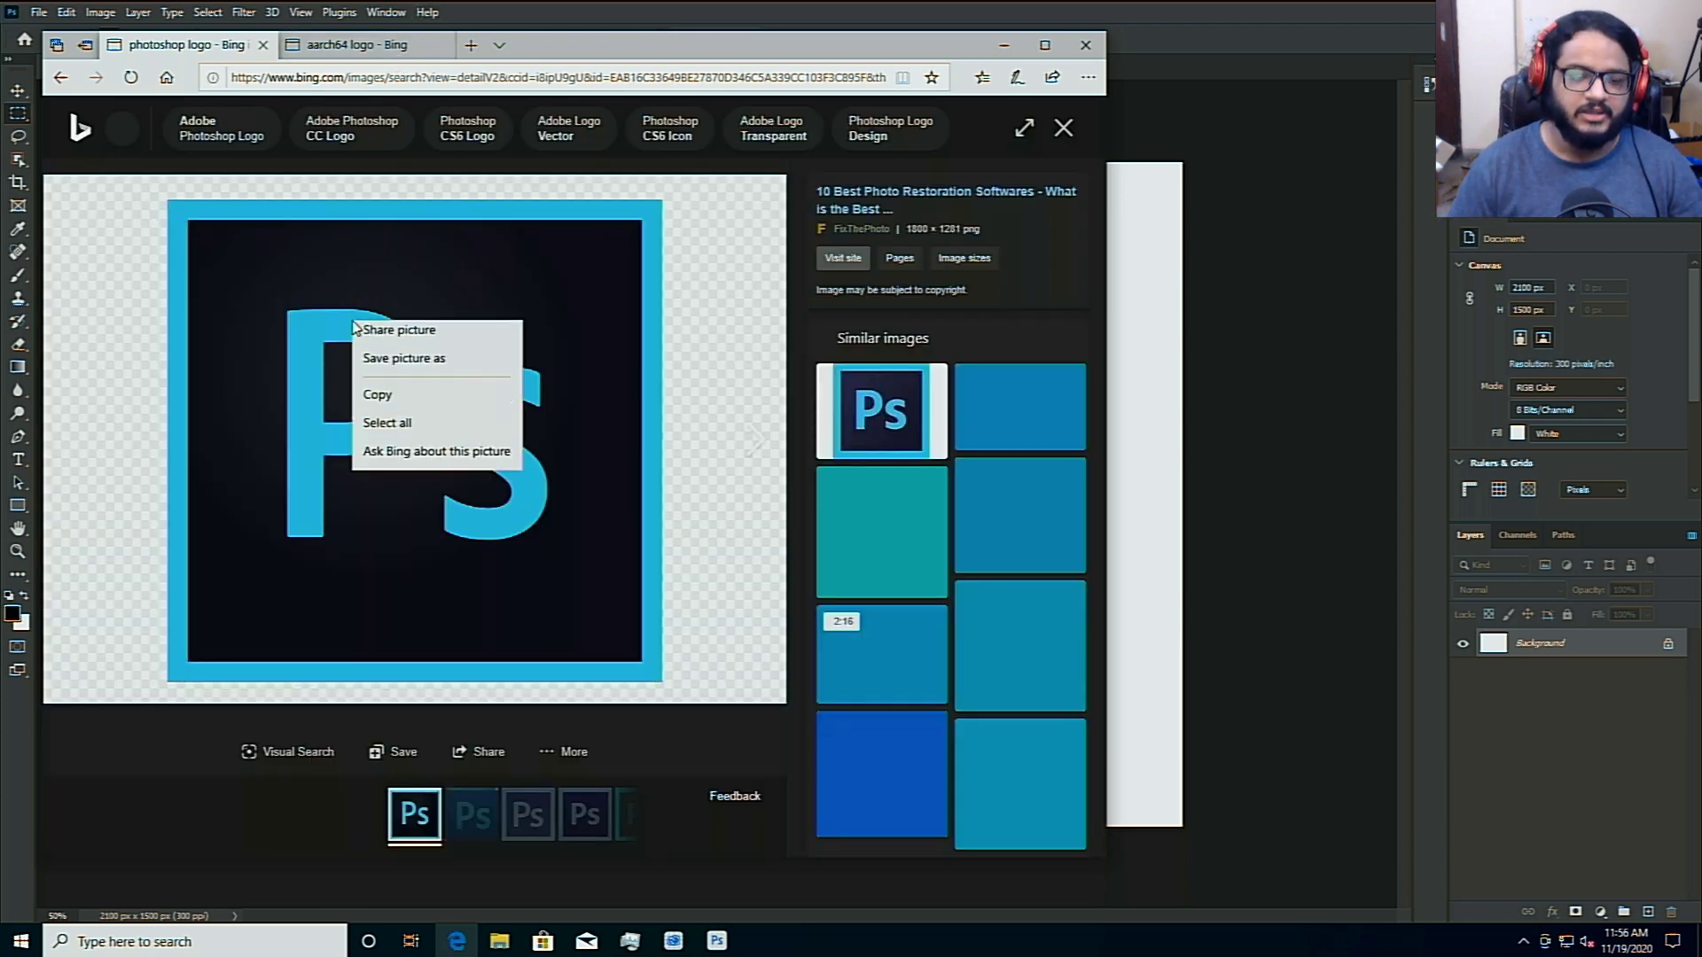
pyautogui.press('Escape')
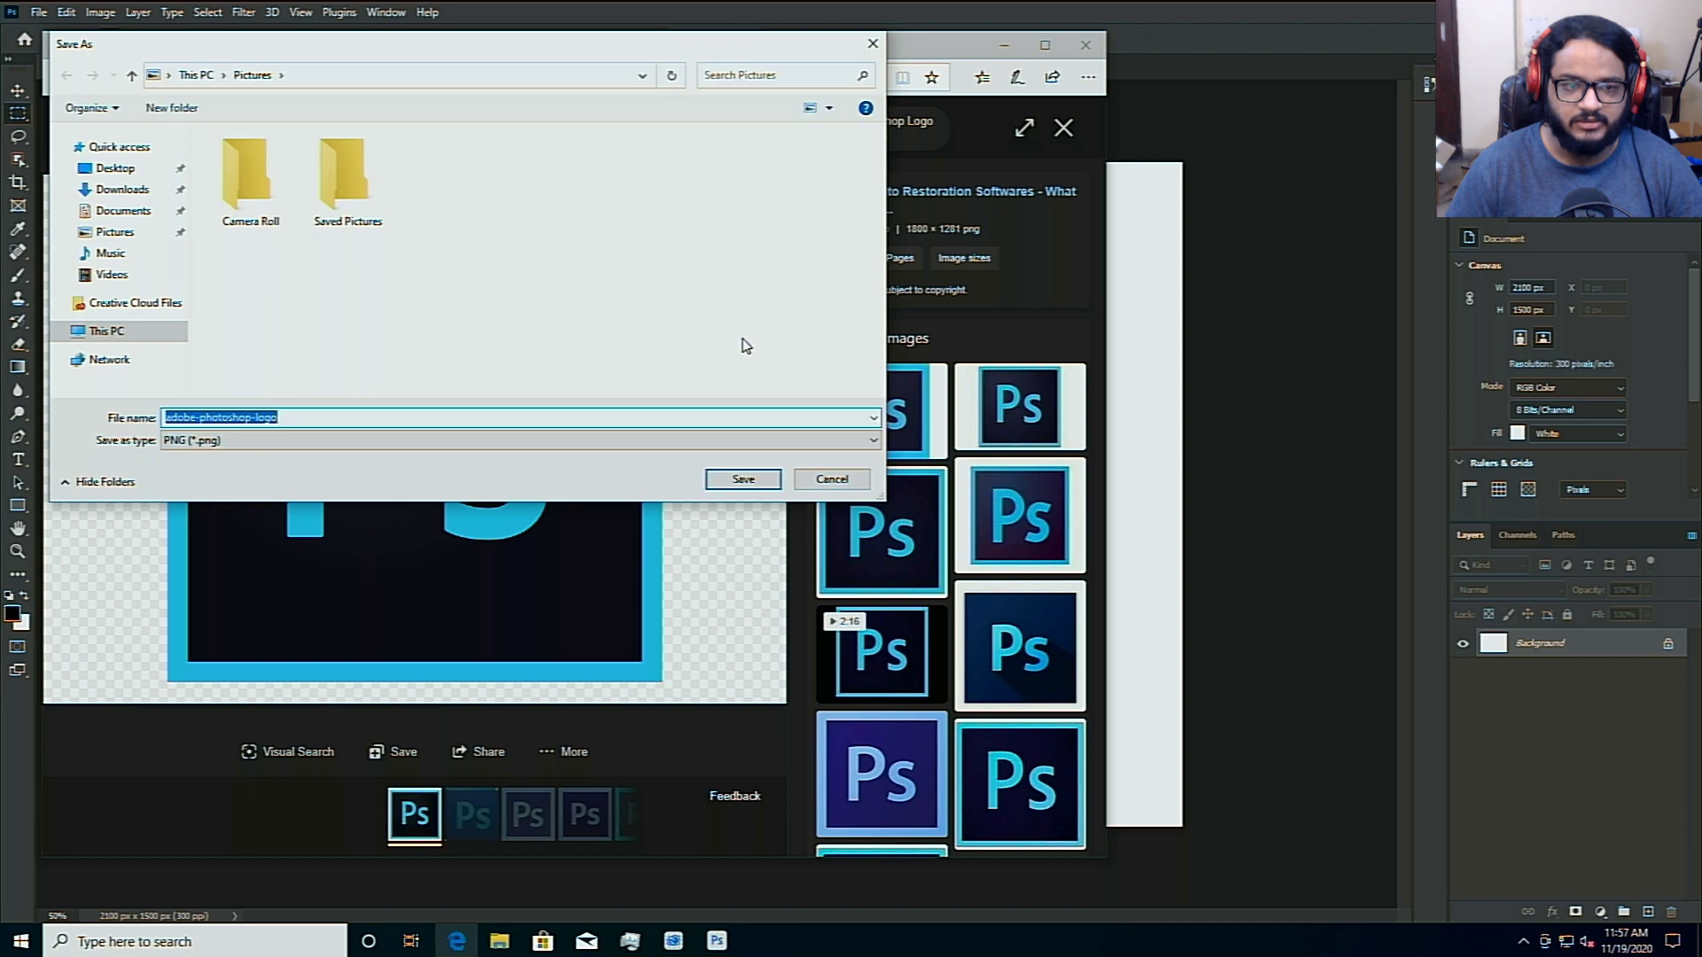
pyautogui.click(741, 478)
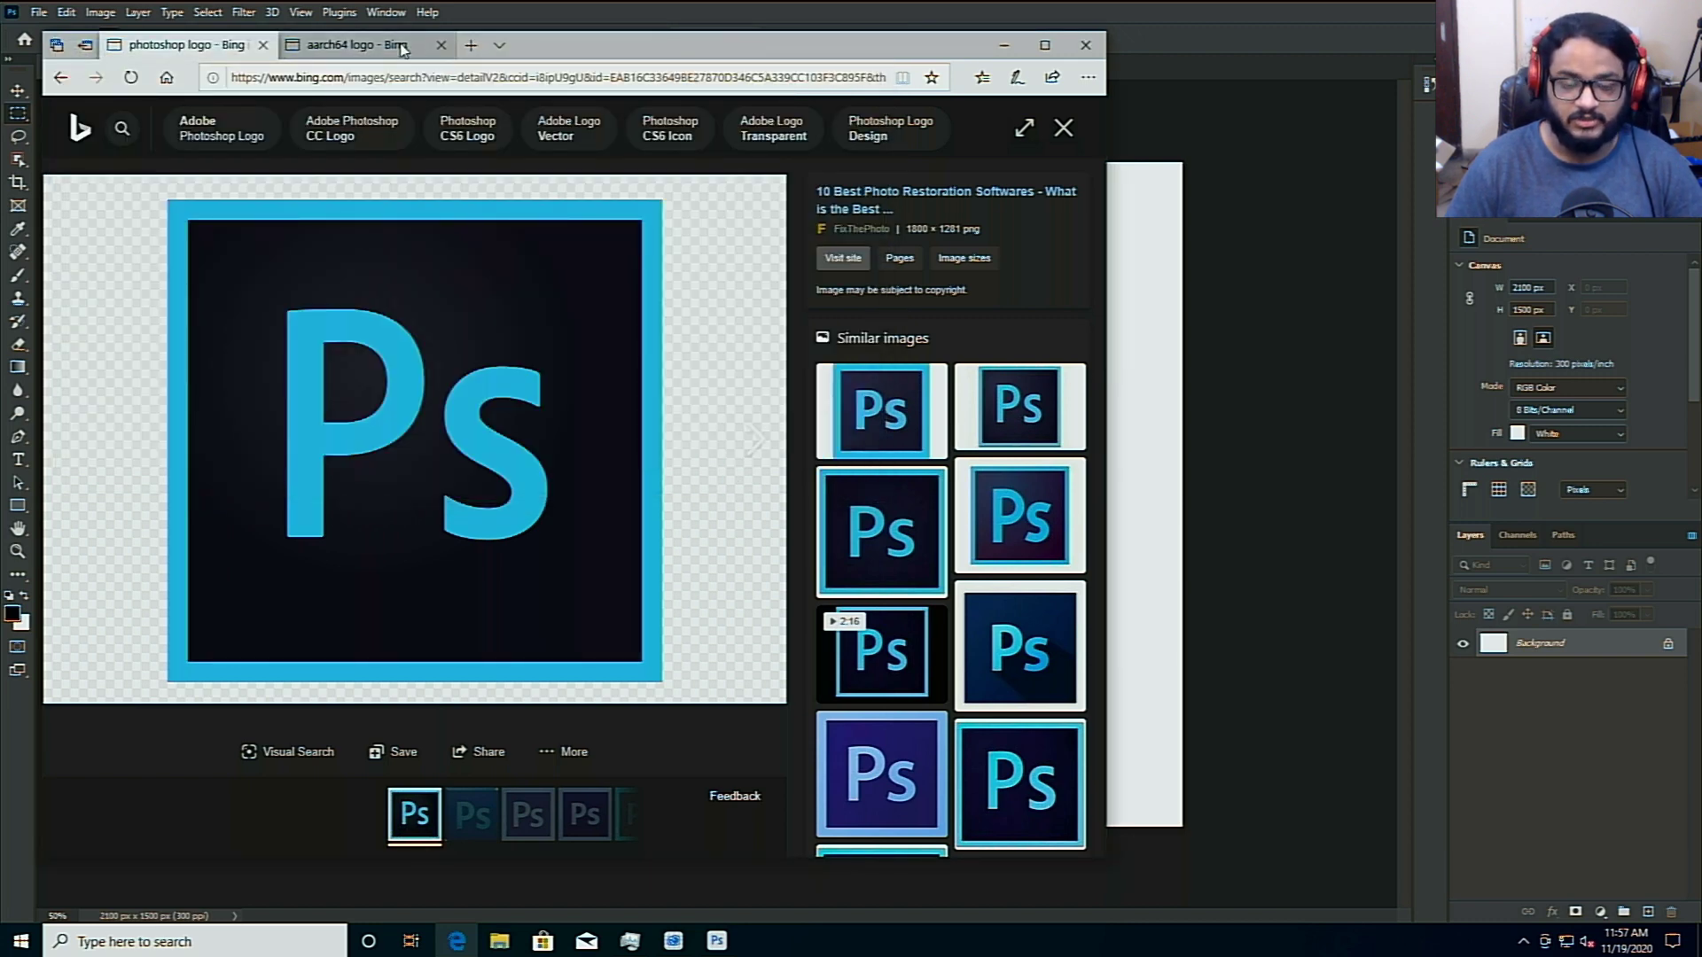
pyautogui.click(401, 46)
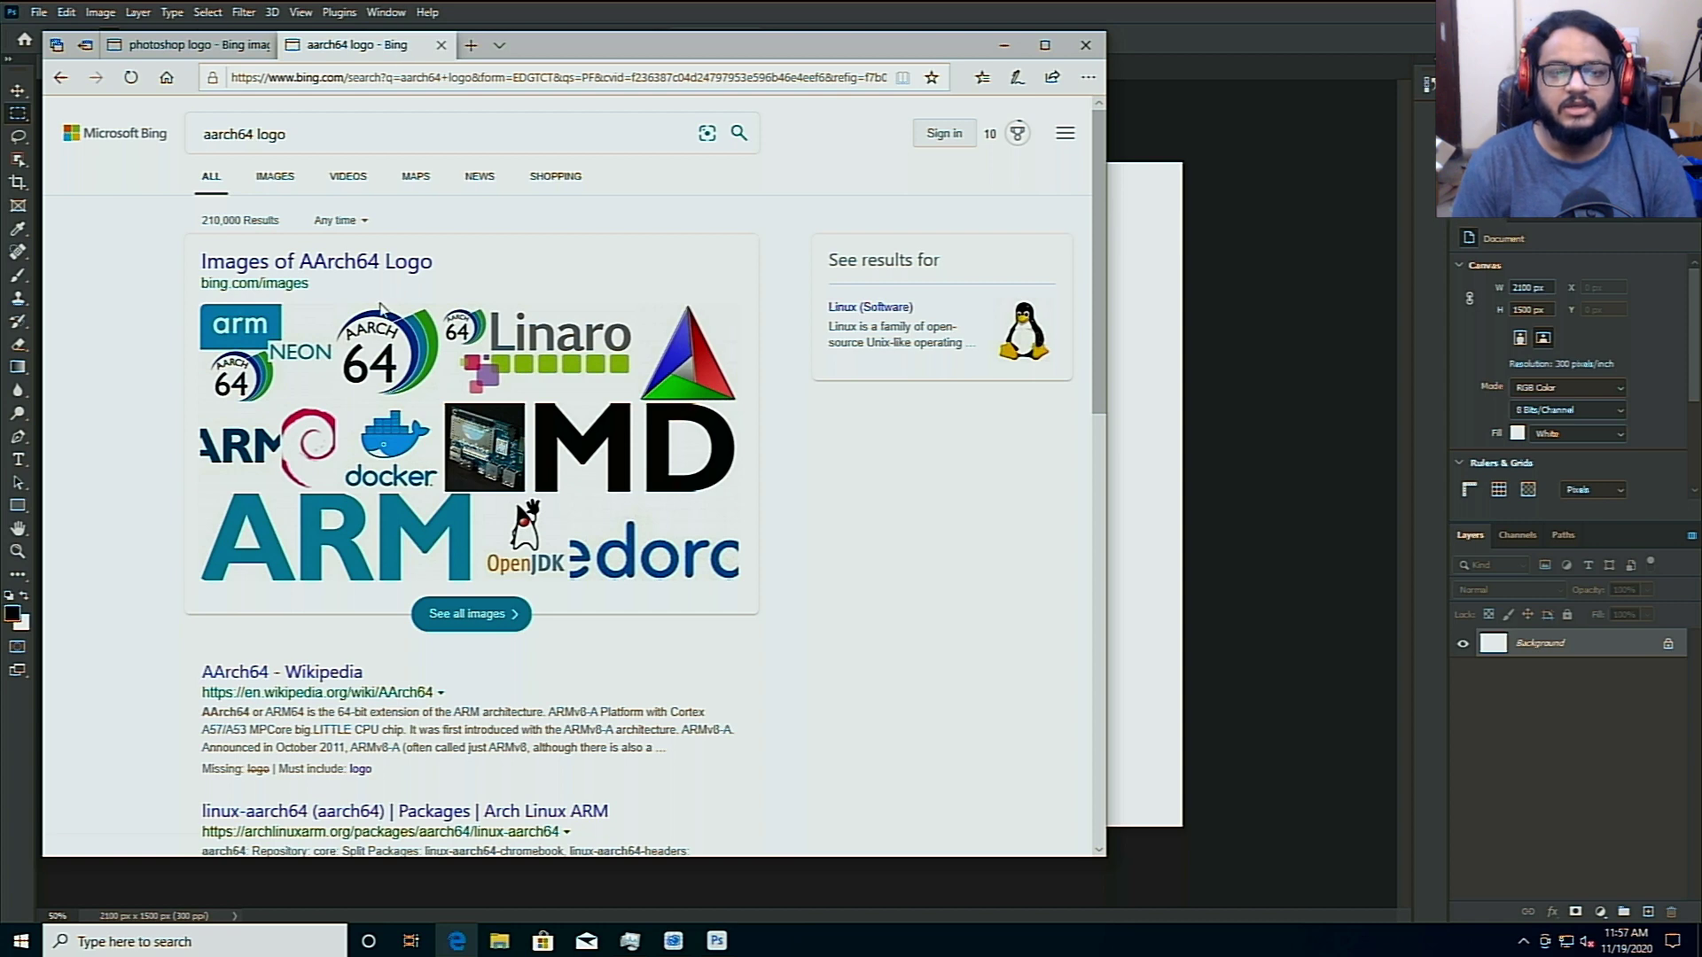
# Enlarge the first AArch64 image result, save it to Pictures as aarch-64-logo-transp, and close Edge
pyautogui.click(372, 354)
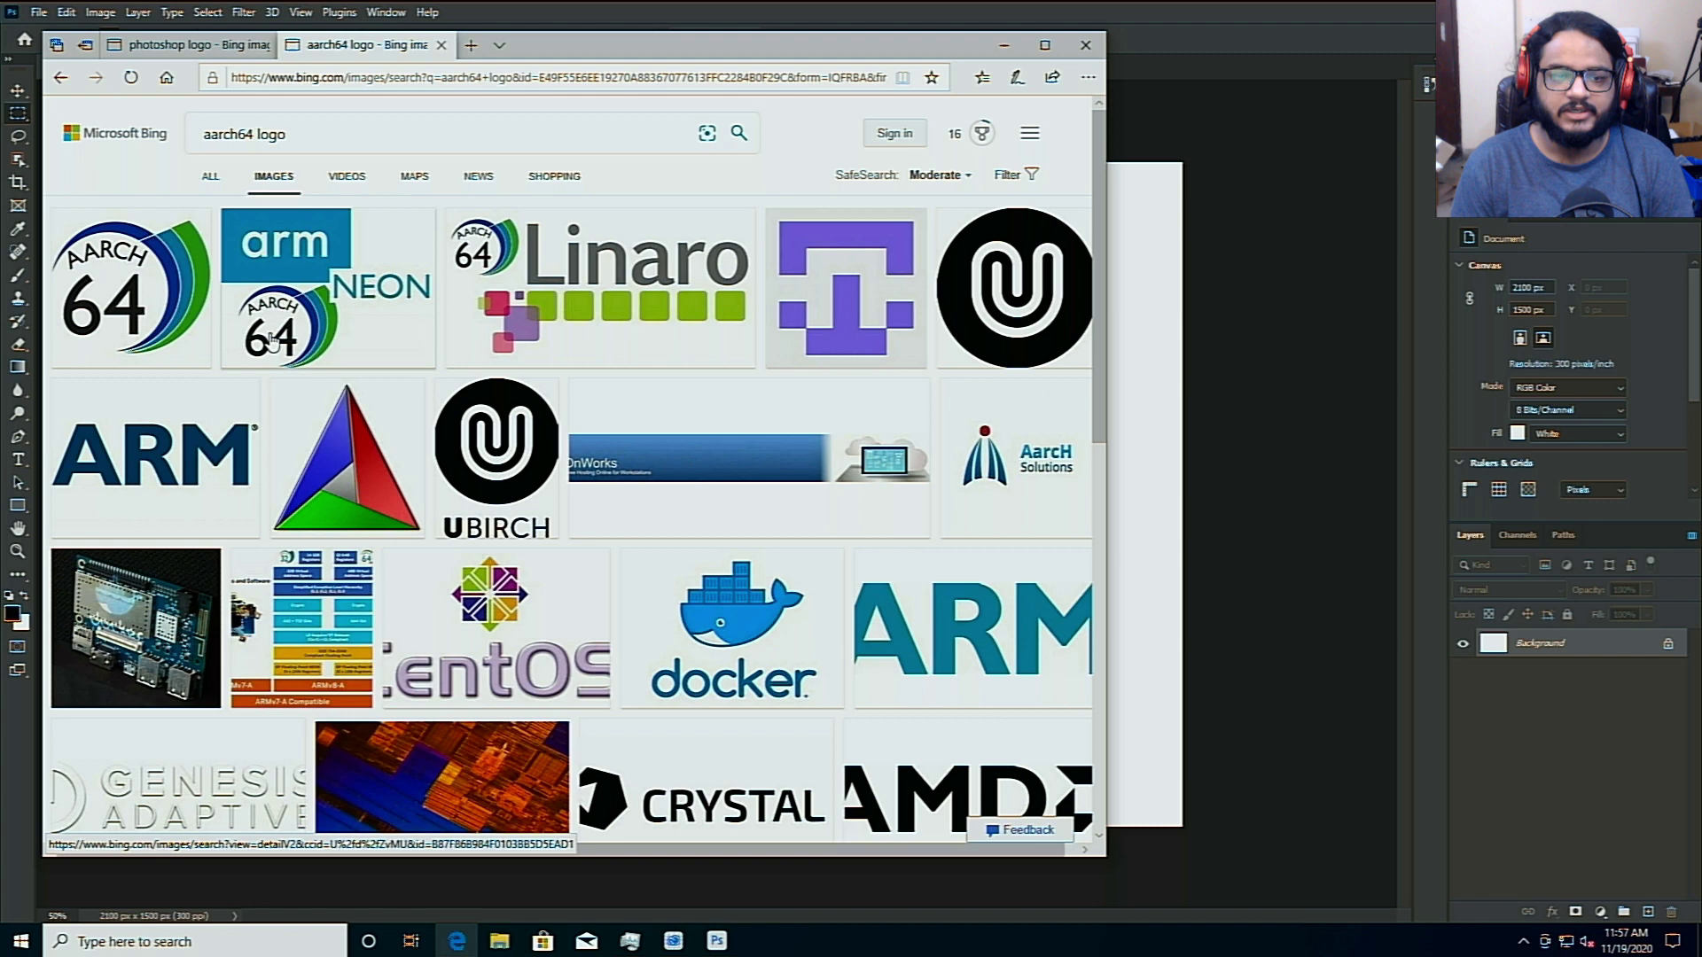
pyautogui.click(137, 303)
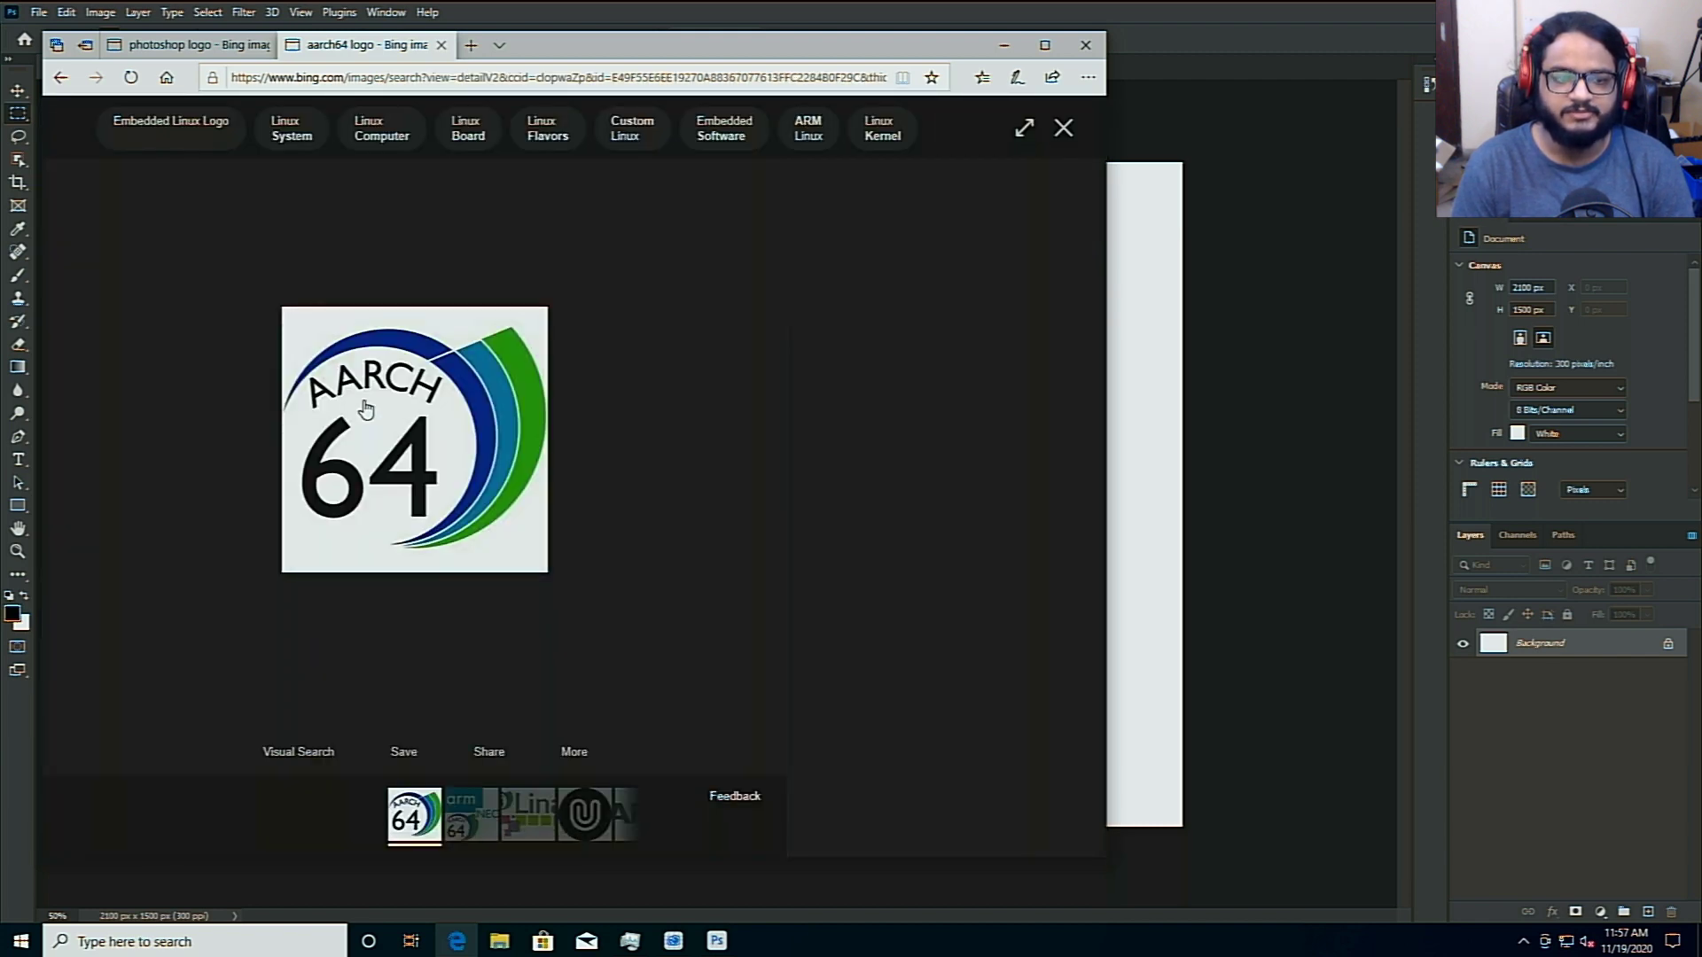
pyautogui.rightClick(364, 406)
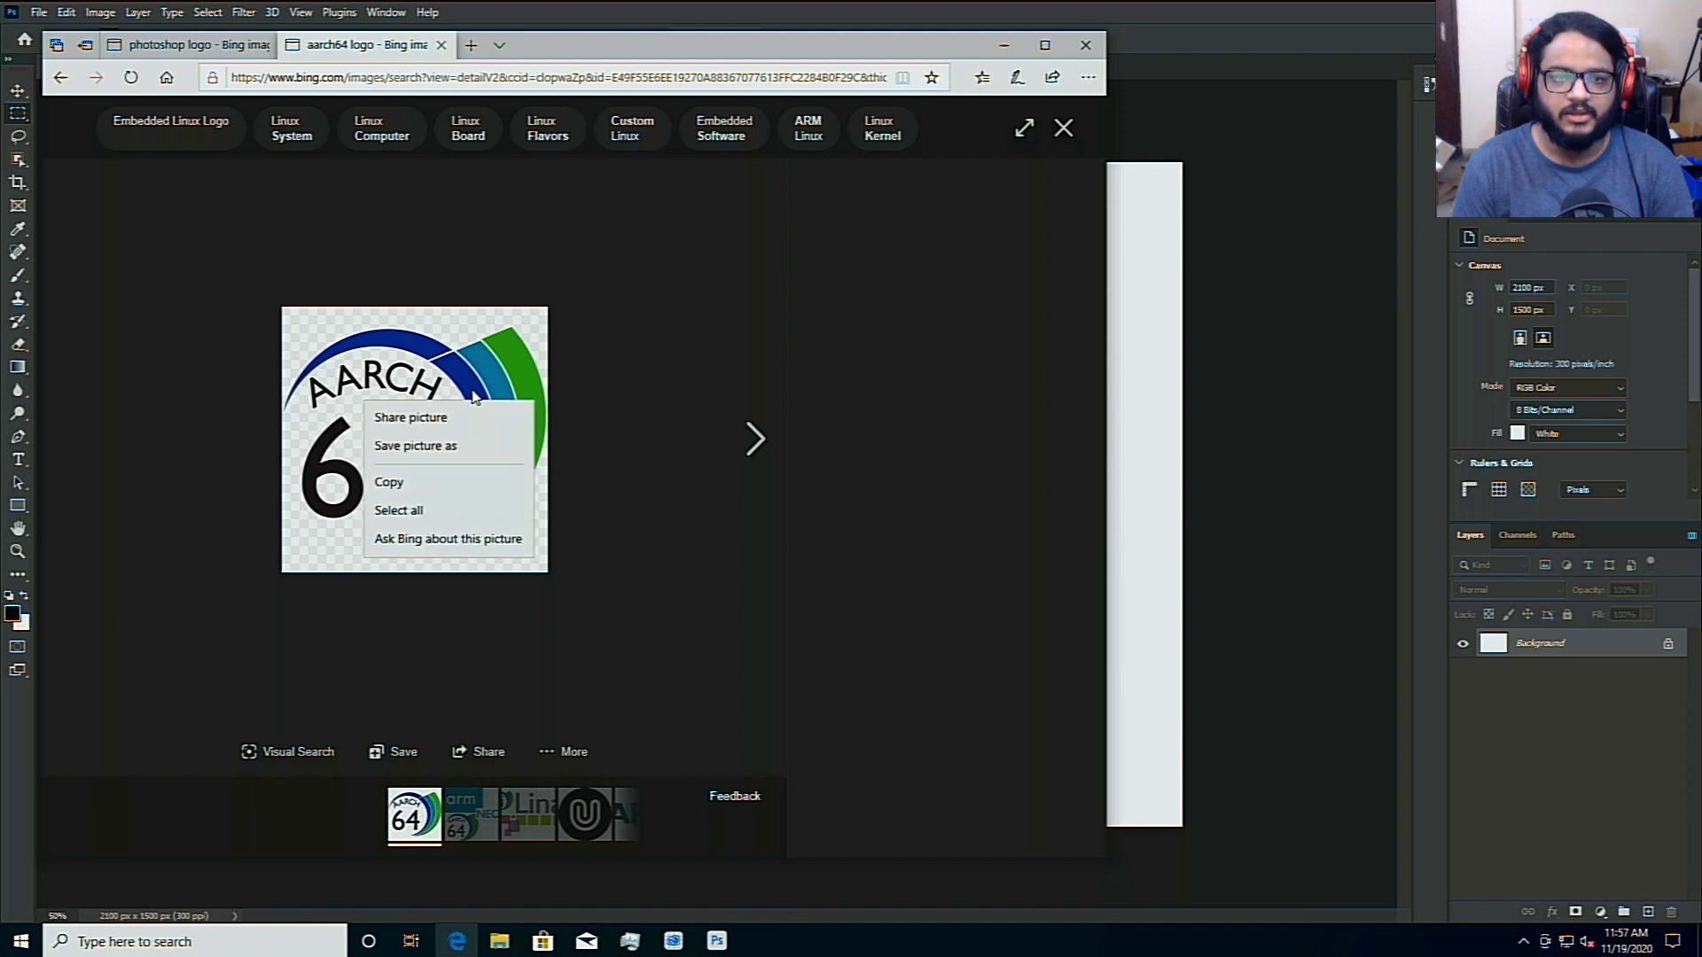
pyautogui.click(459, 447)
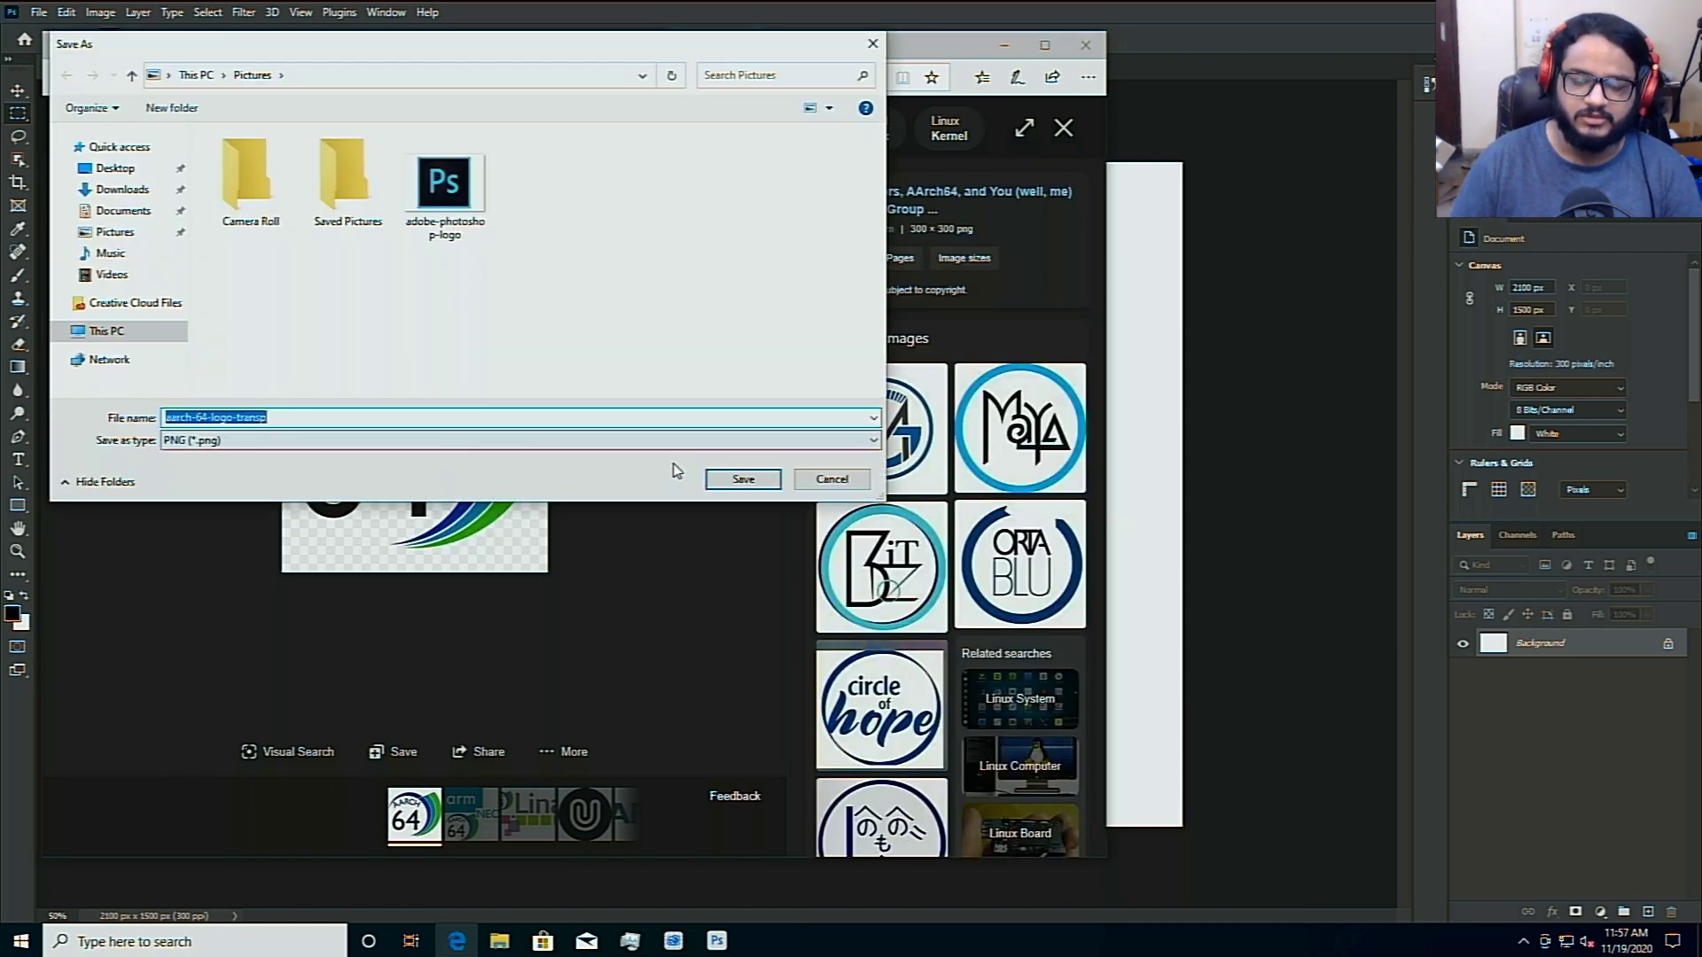
pyautogui.click(725, 480)
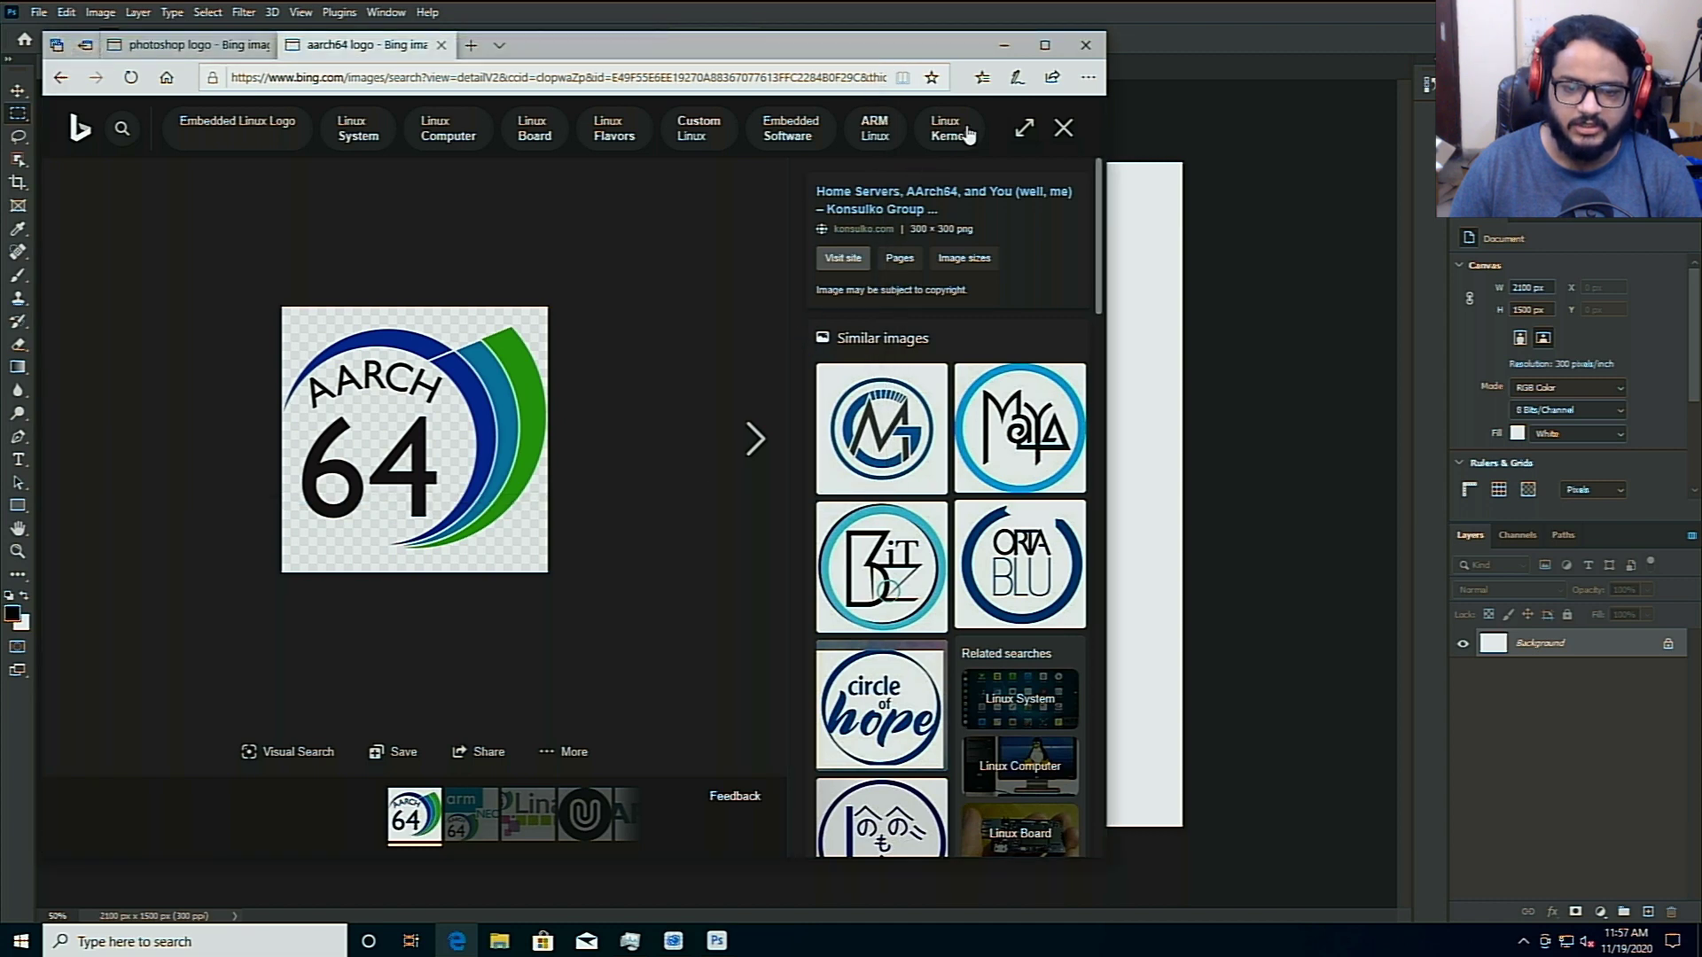
pyautogui.click(1086, 49)
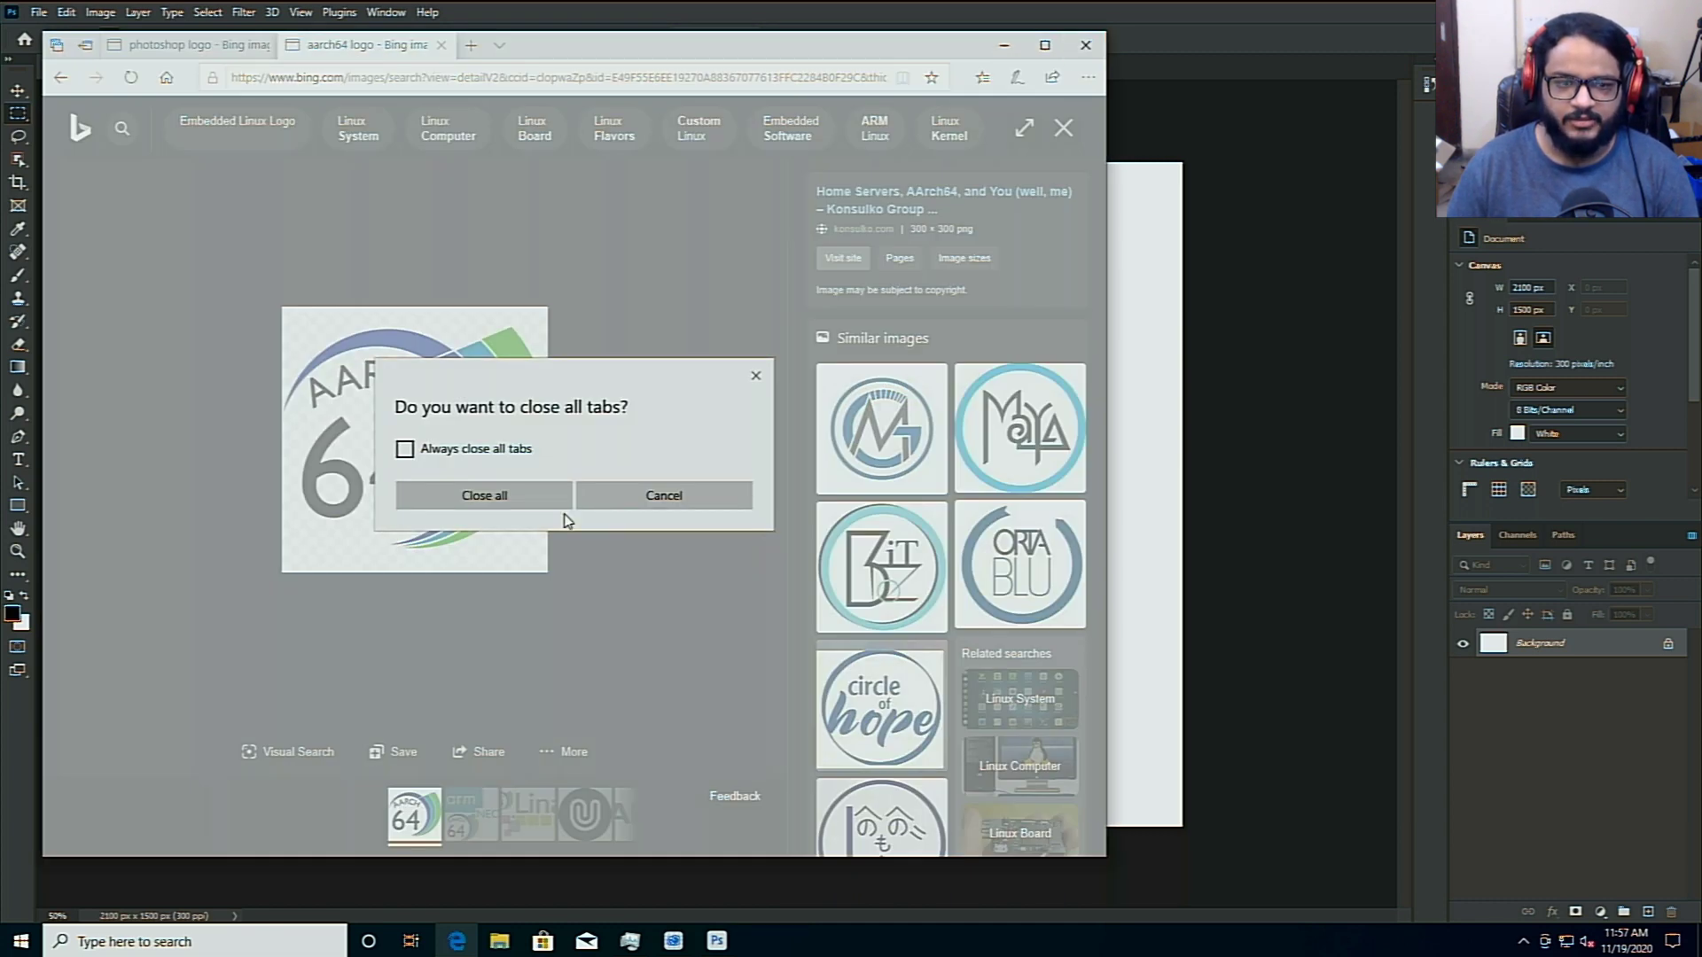
# Confirm closing all Edge tabs and keep one File Explorer window listing both saved logos
pyautogui.click(505, 496)
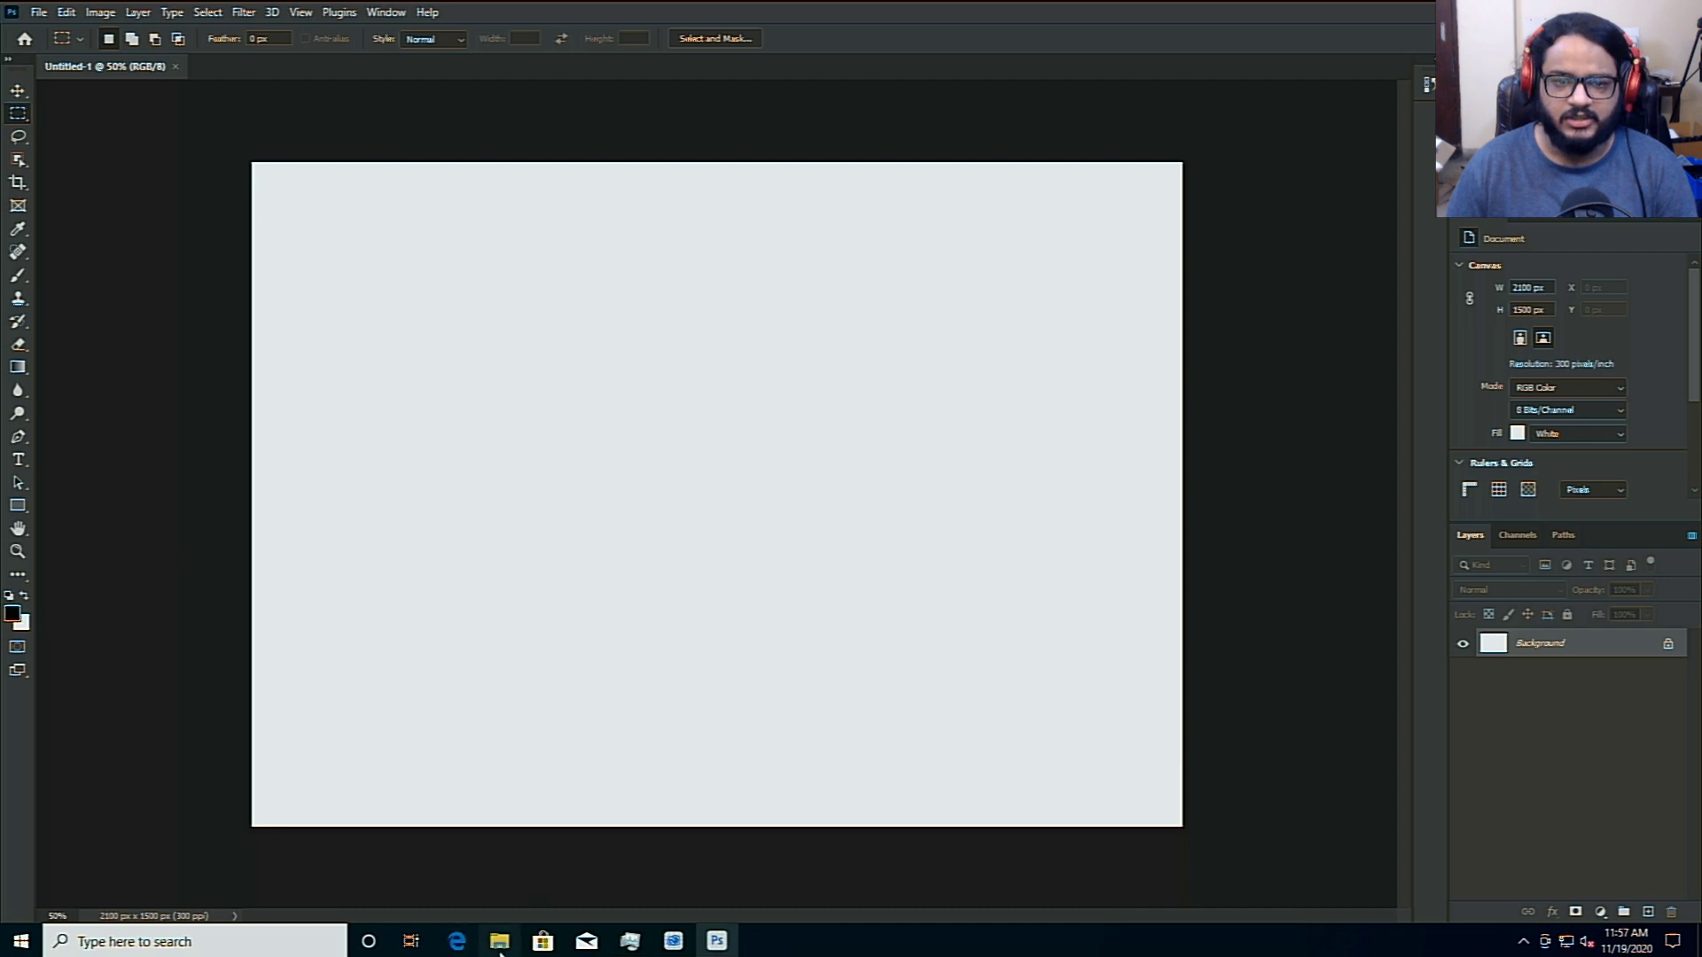
pyautogui.click(501, 952)
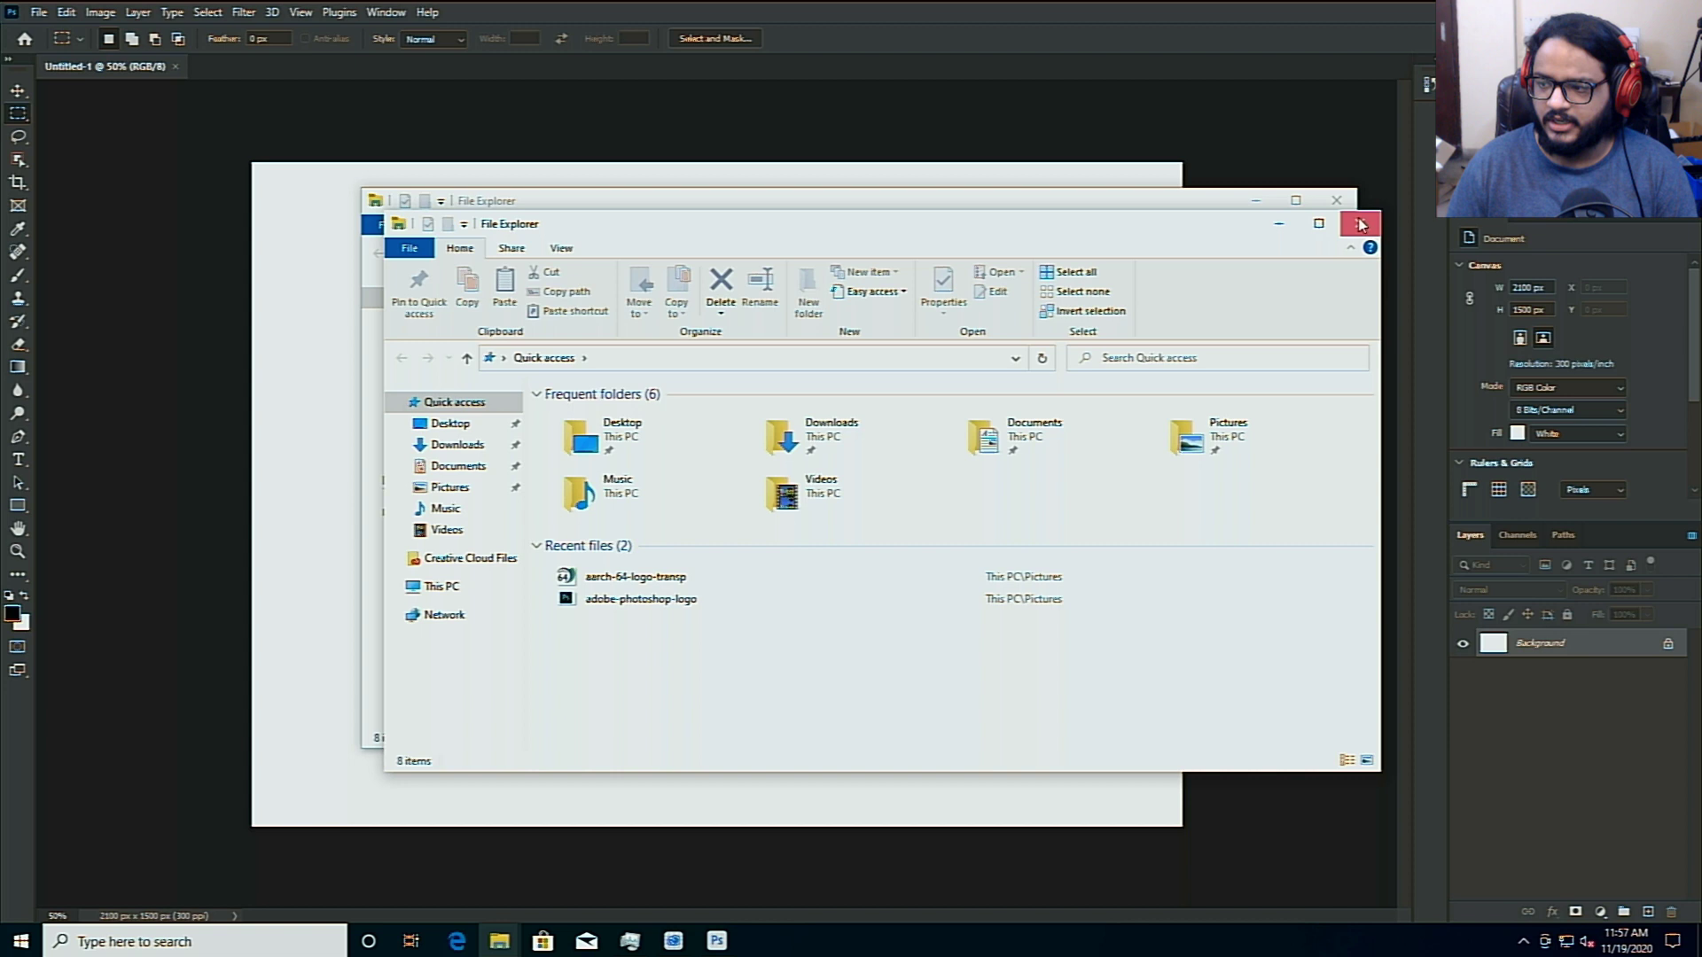
pyautogui.click(1358, 222)
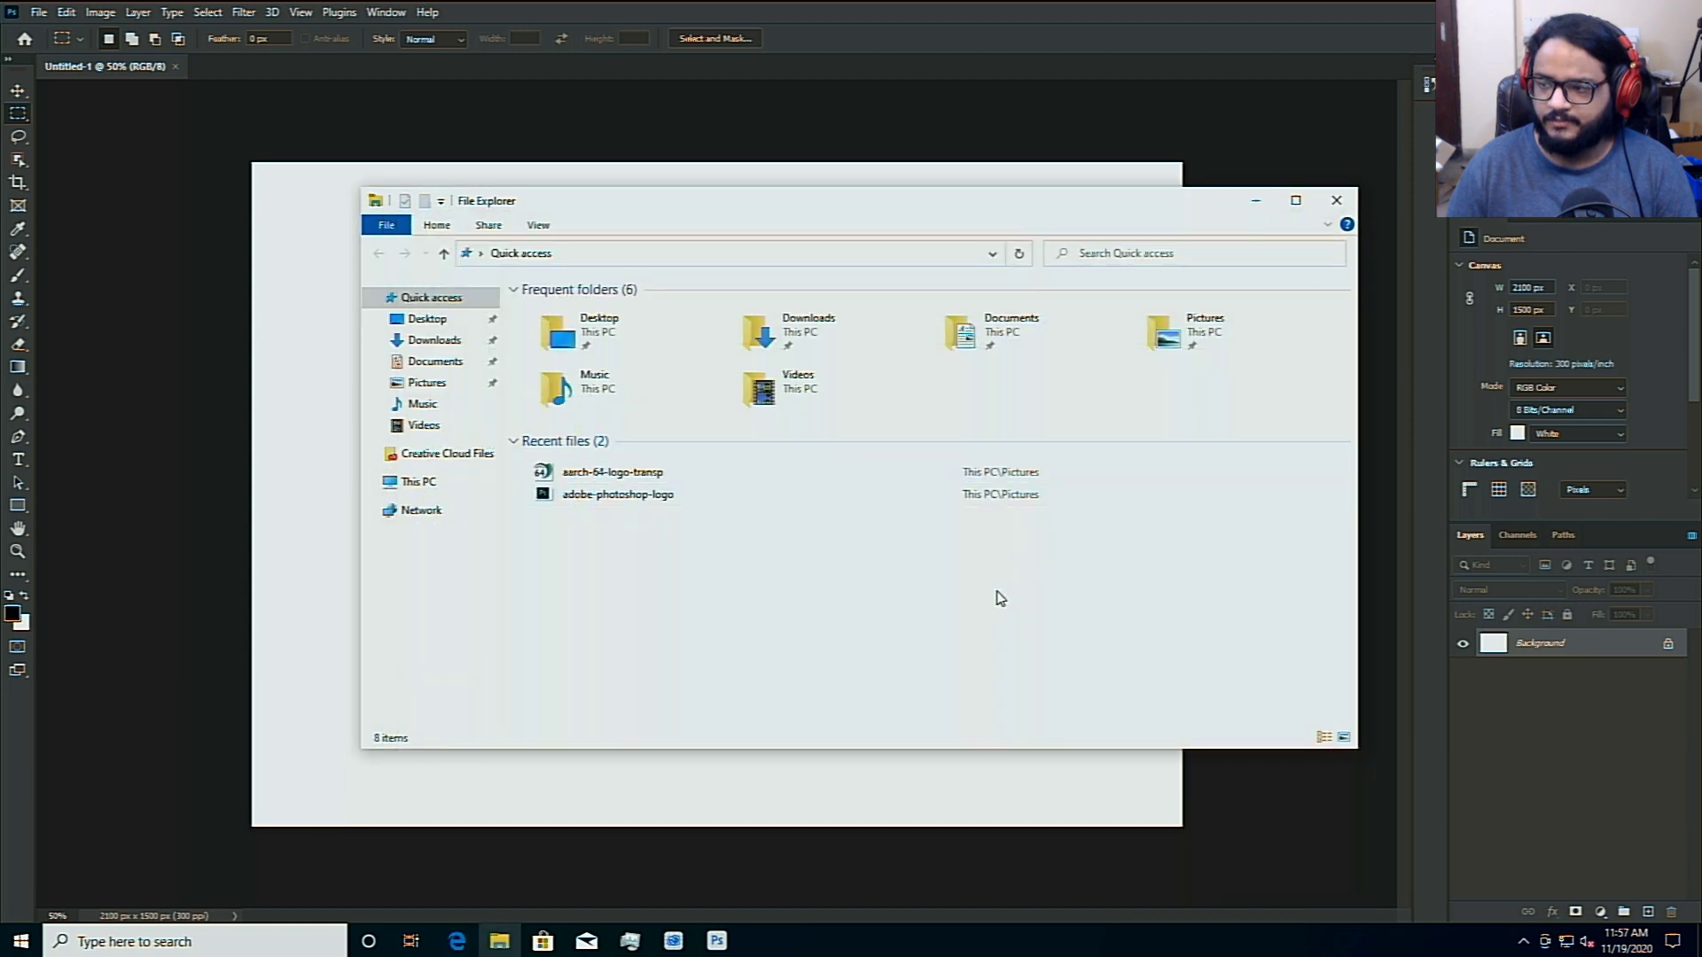
# Place aarch-64-logo-transp on the canvas and shrink it to about 55% in the upper left
pyautogui.moveTo(616, 472); pyautogui.dragTo(322, 597)
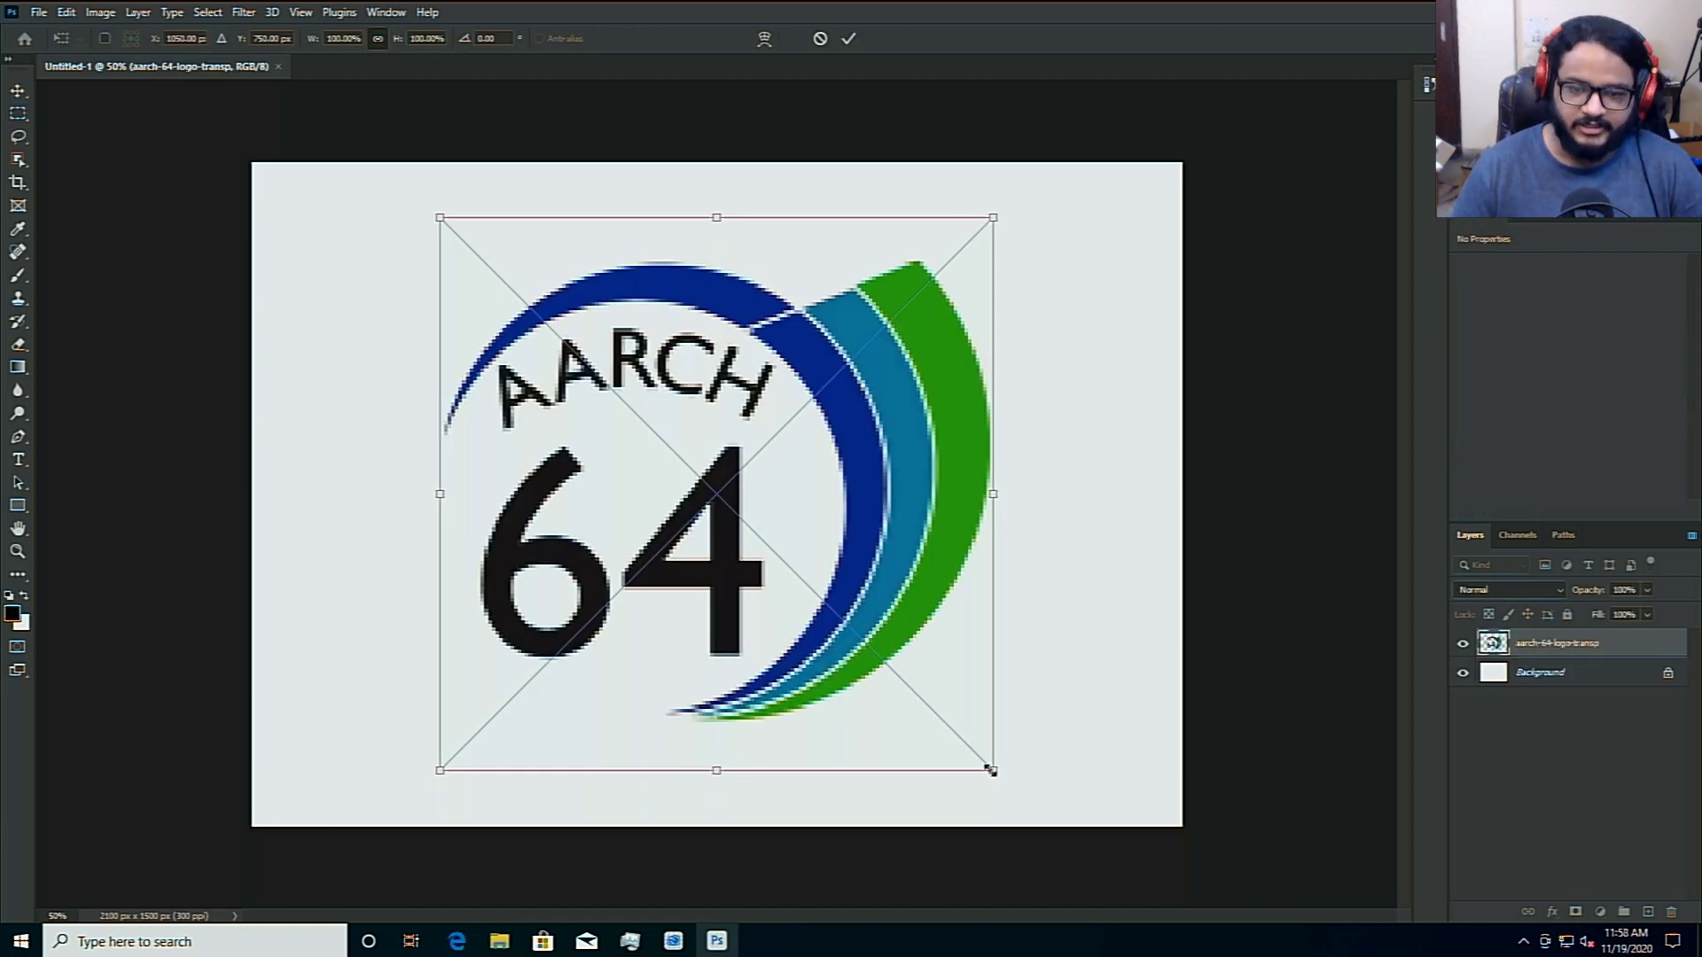
pyautogui.moveTo(991, 770); pyautogui.dragTo(743, 522)
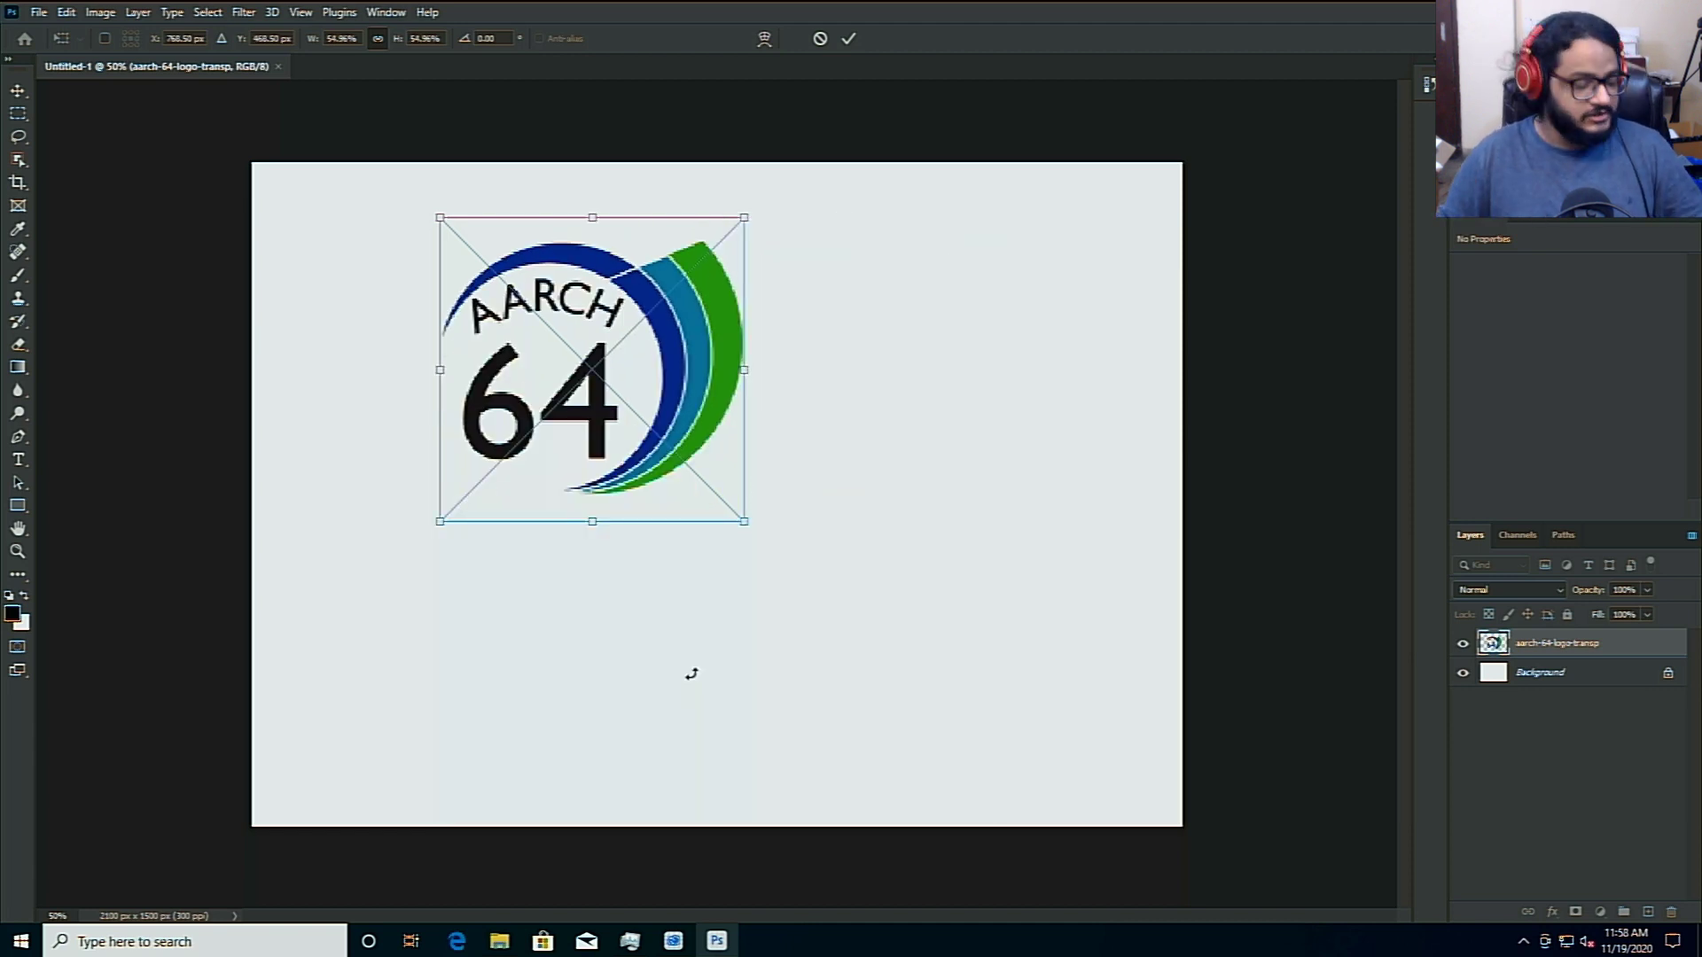
pyautogui.click(499, 940)
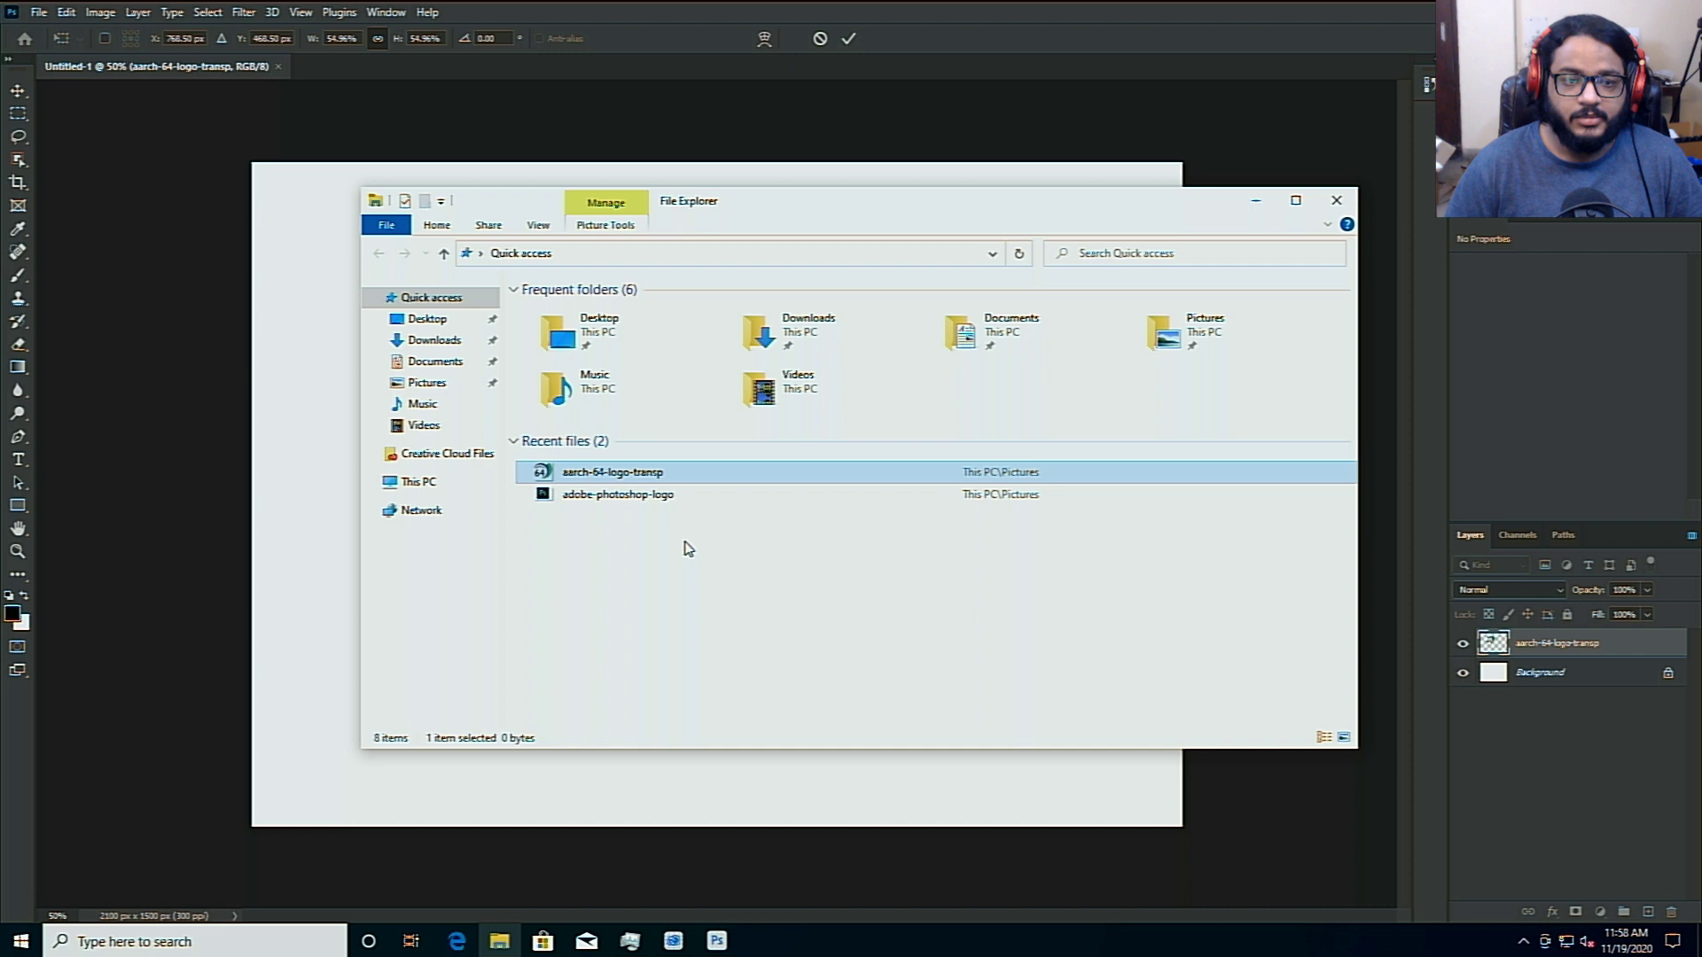
pyautogui.click(650, 502)
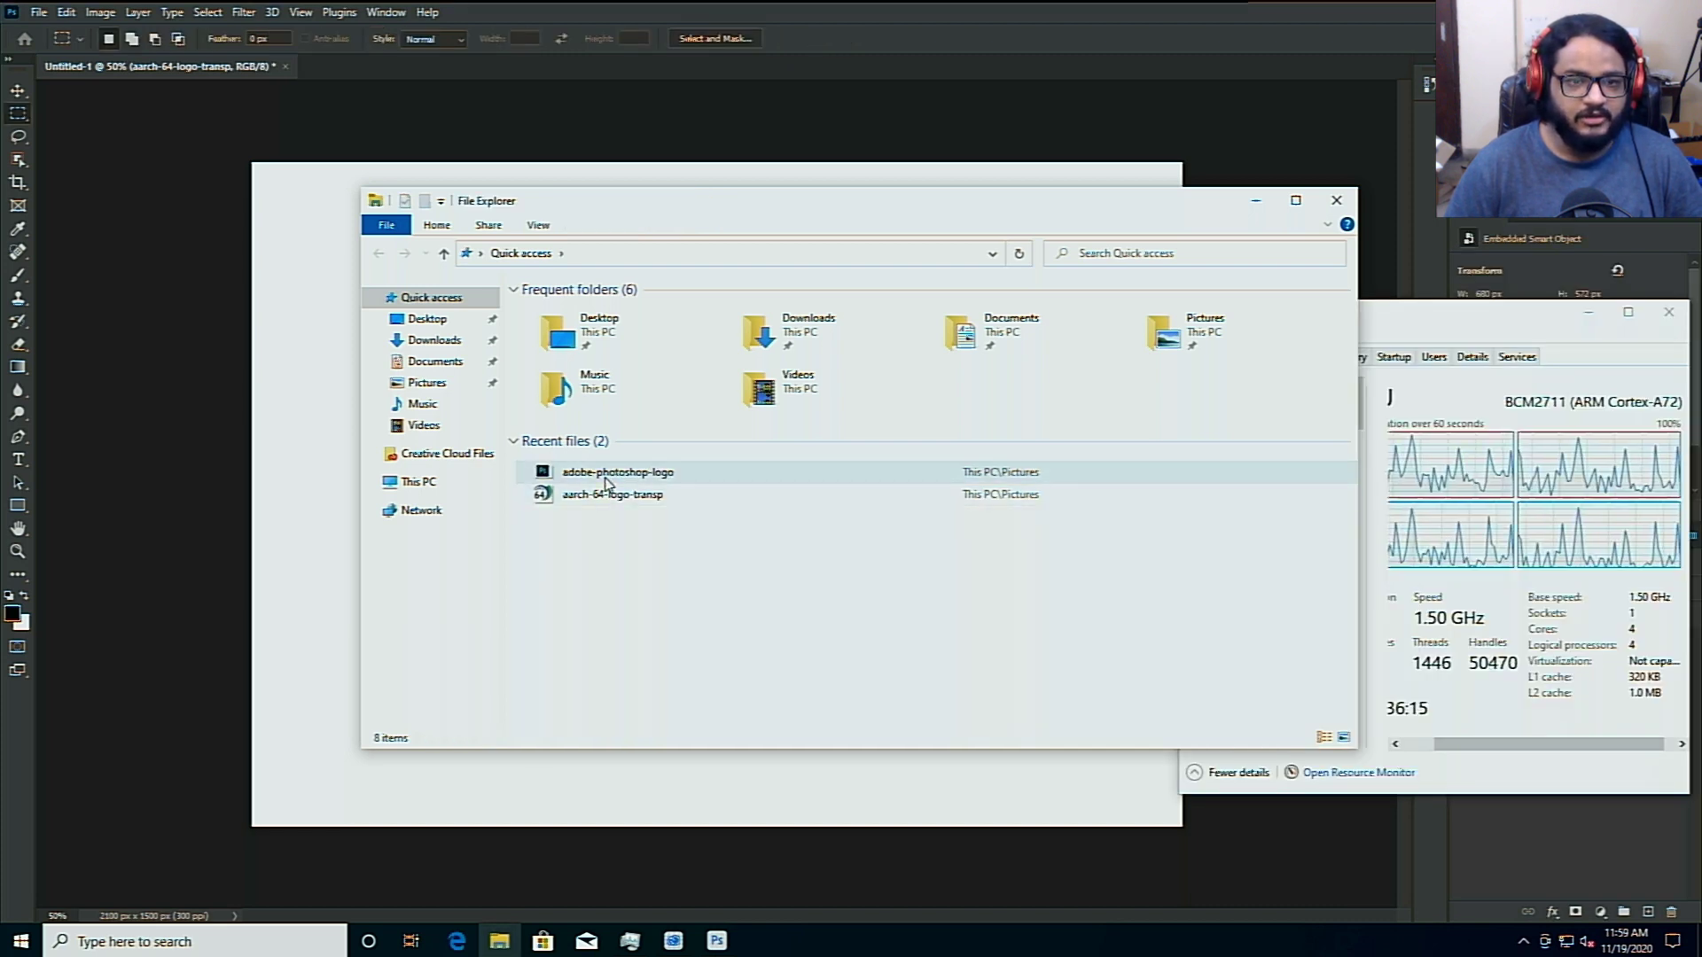
# Place adobe-photoshop-logo above the AArch64 layer, resize it to about 1402 × 1366 px, and commit
pyautogui.moveTo(606, 483); pyautogui.dragTo(321, 623)
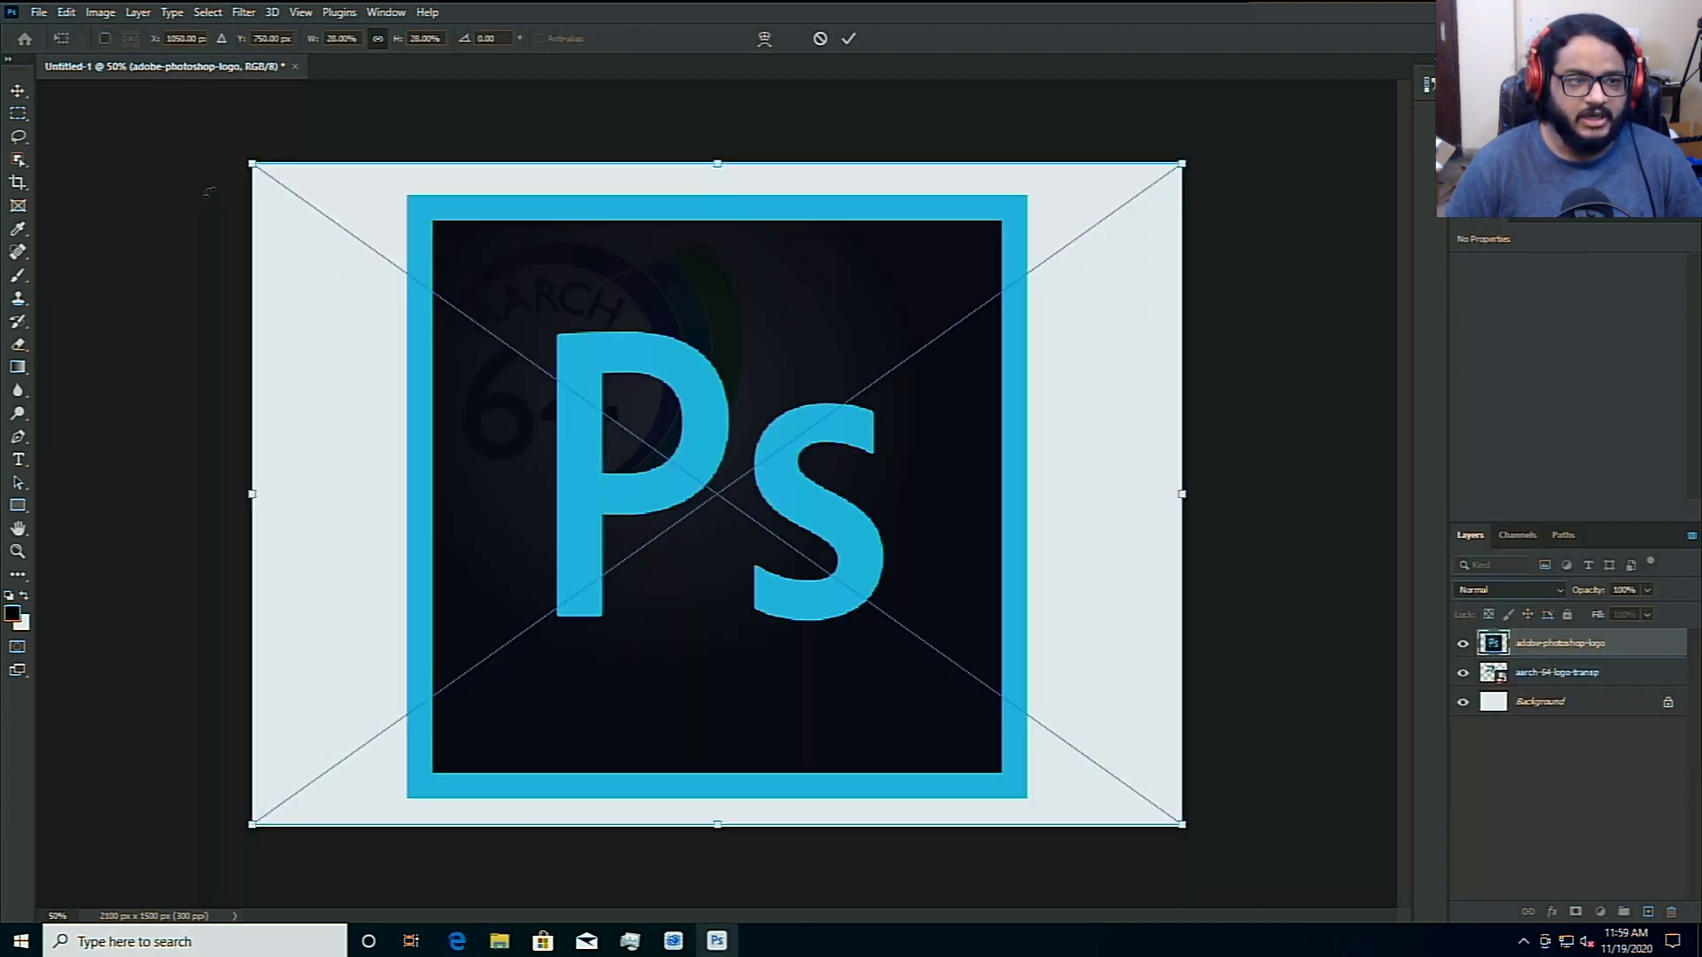
pyautogui.moveTo(253, 165); pyautogui.dragTo(340, 328)
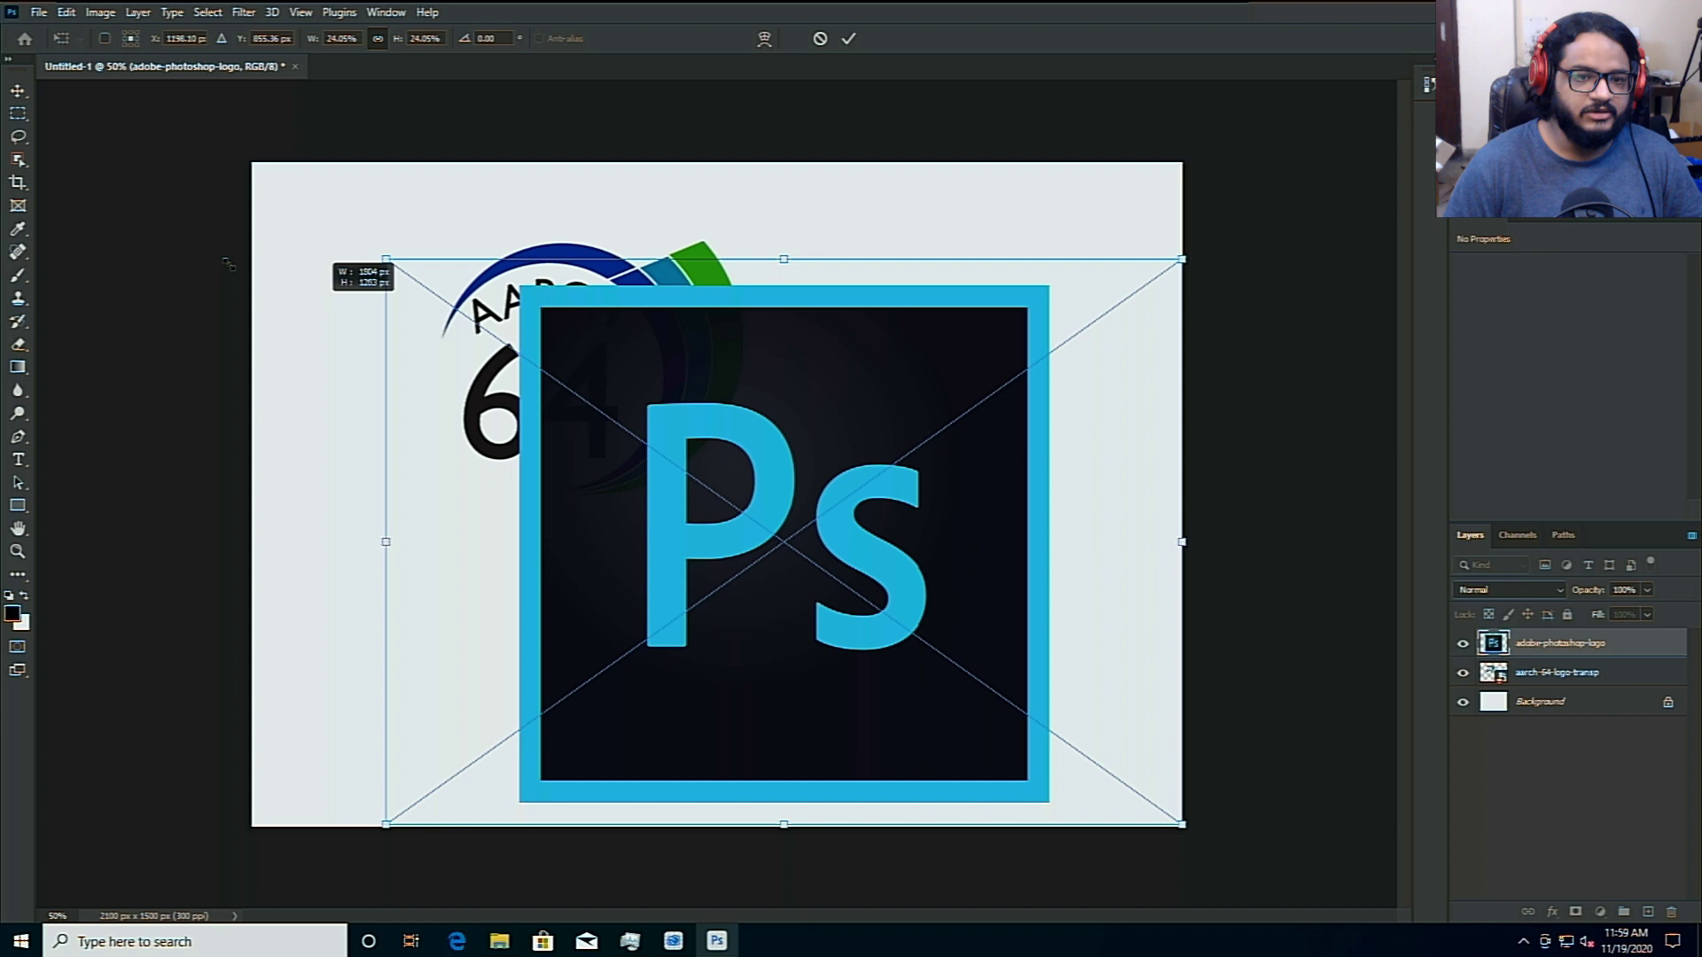
pyautogui.moveTo(228, 265); pyautogui.dragTo(202, 236)
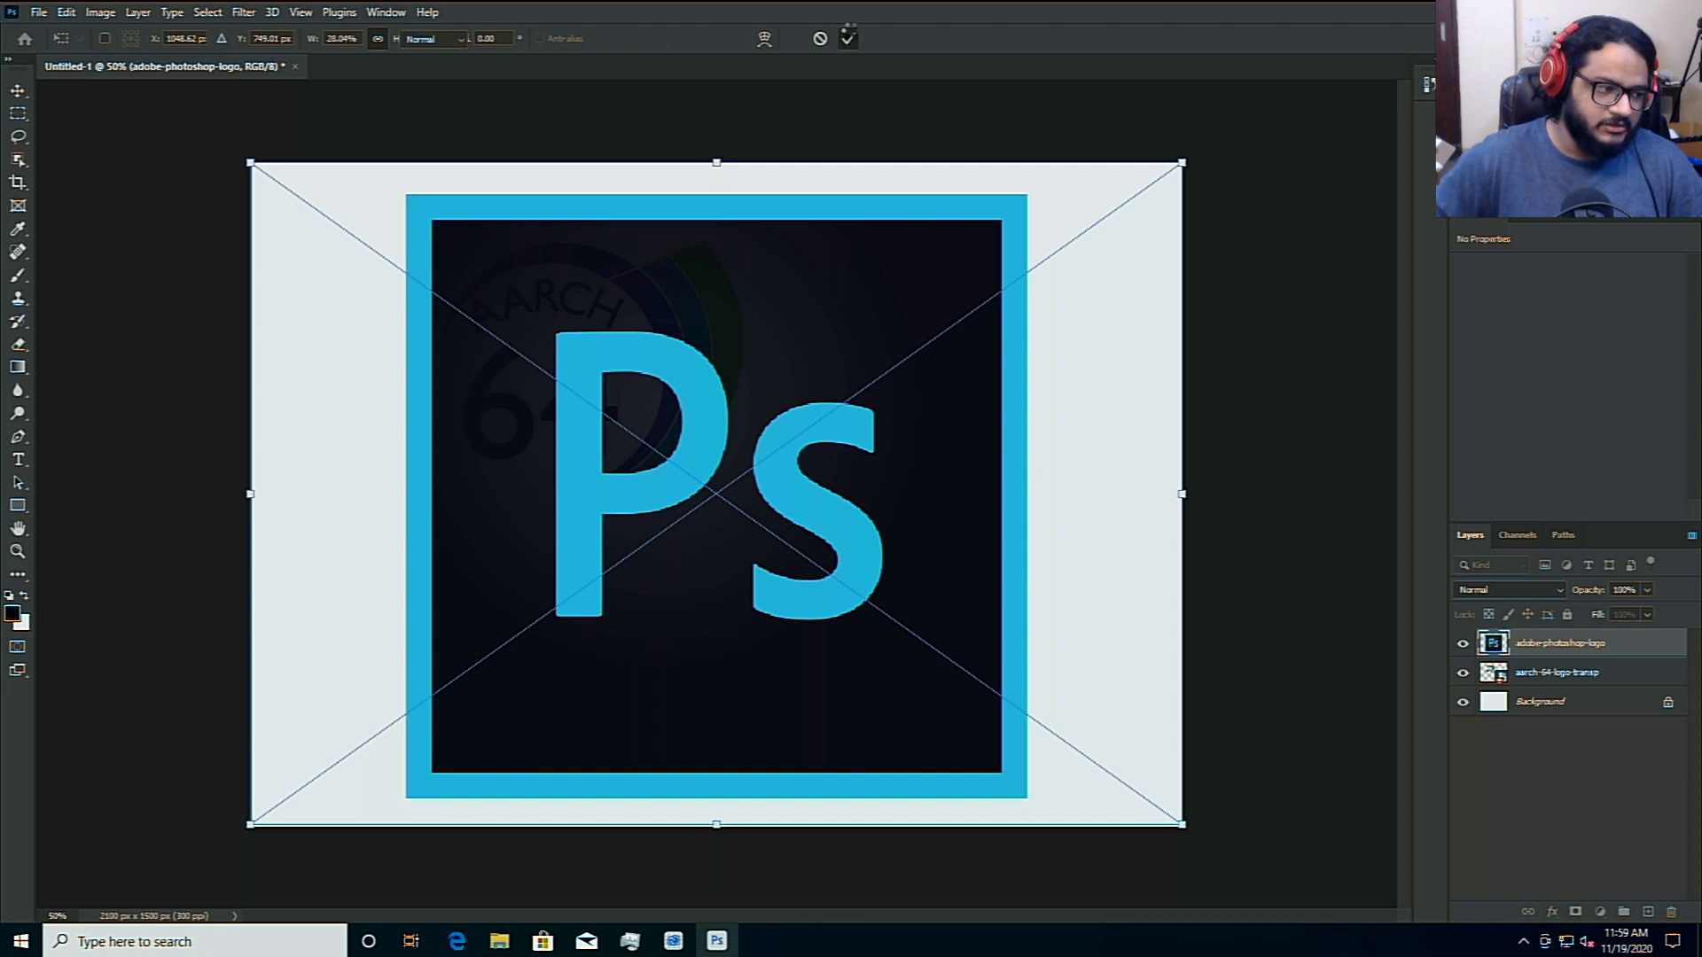
pyautogui.click(849, 37)
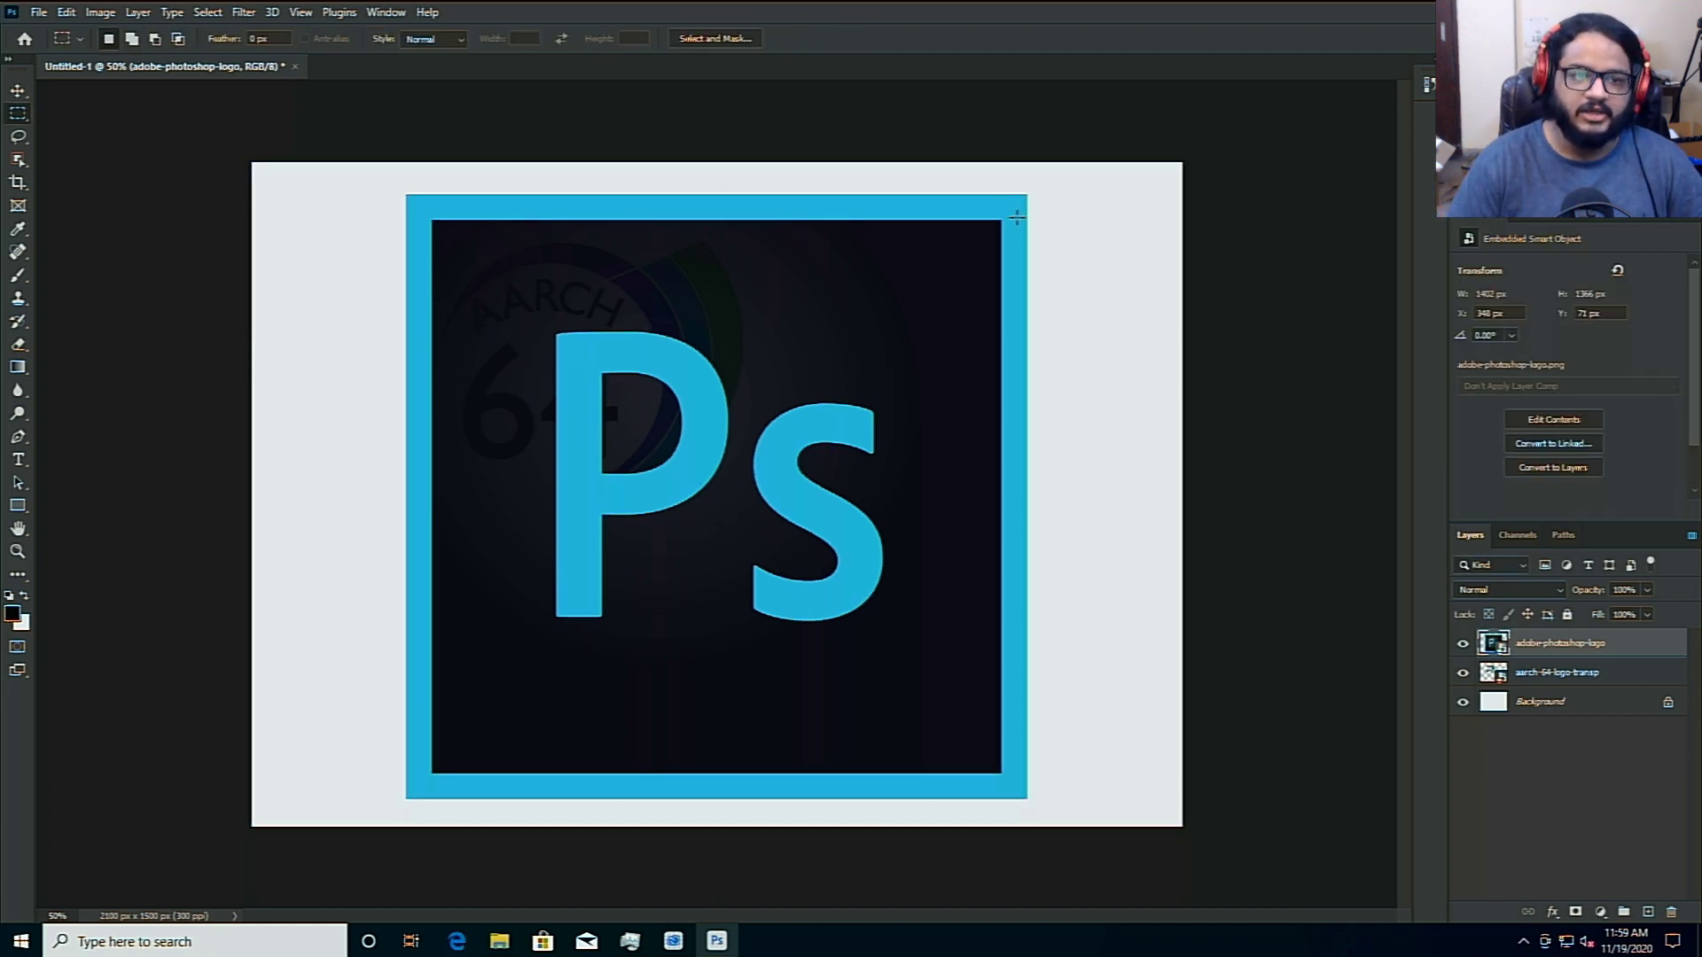
# Make the aarch-64-logo-transp layer active in the Layers panel
pyautogui.click(1543, 675)
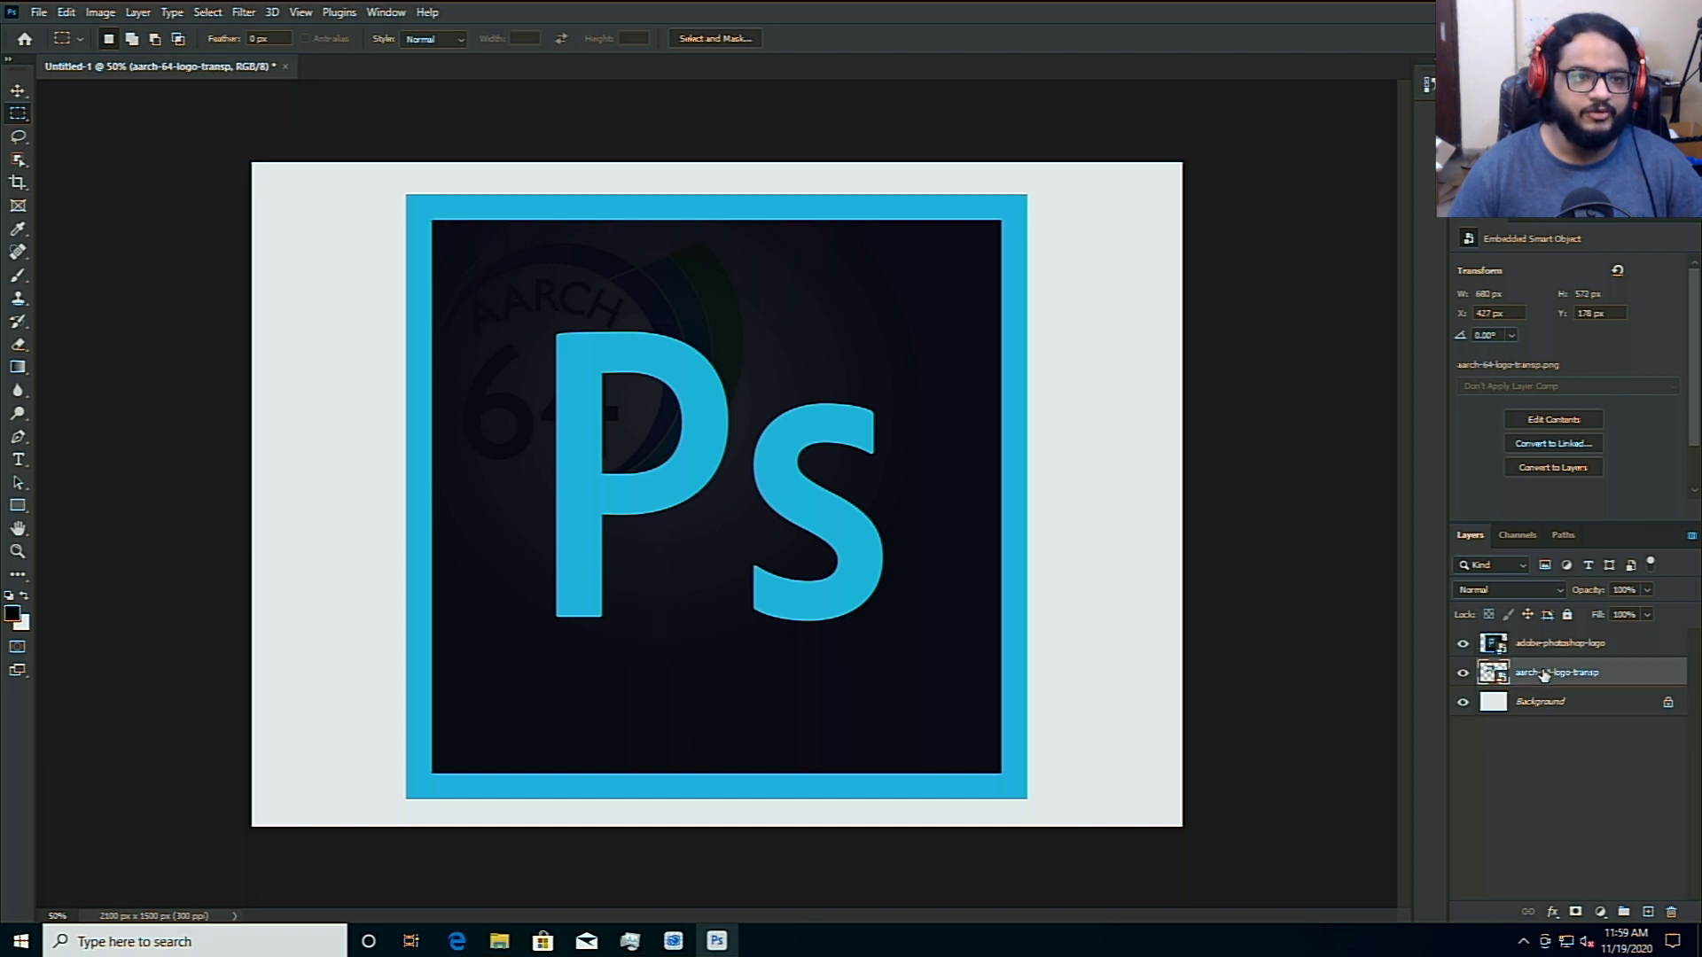
pyautogui.rightClick(1544, 676)
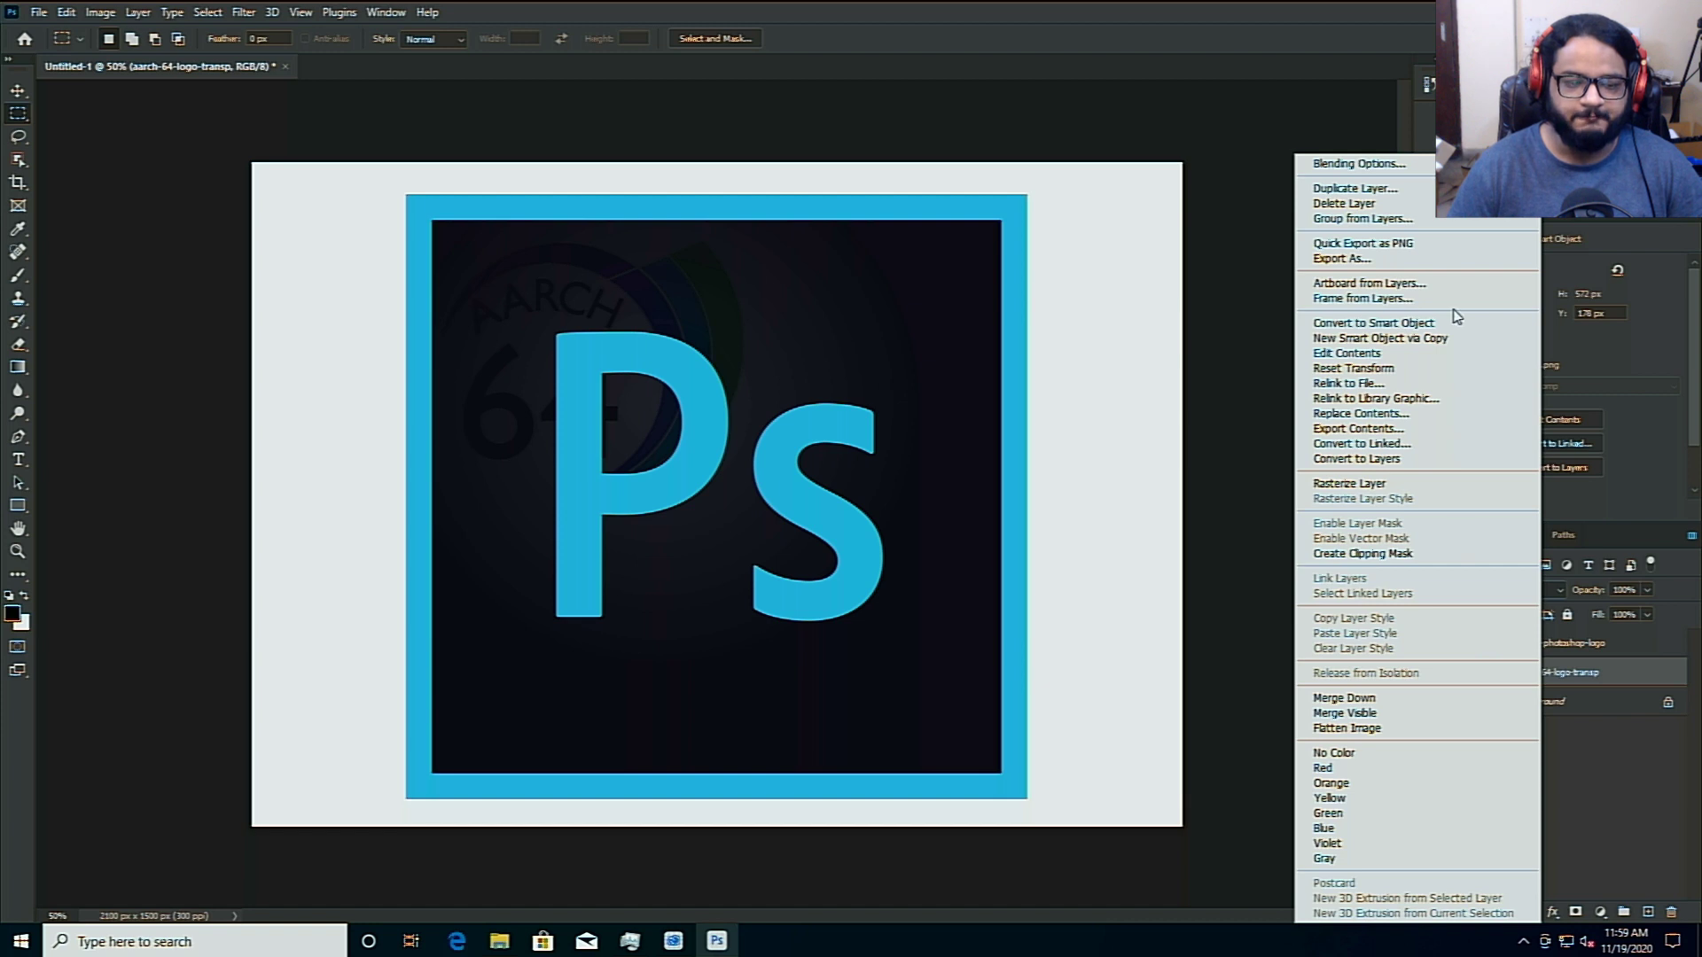
pyautogui.click(1242, 512)
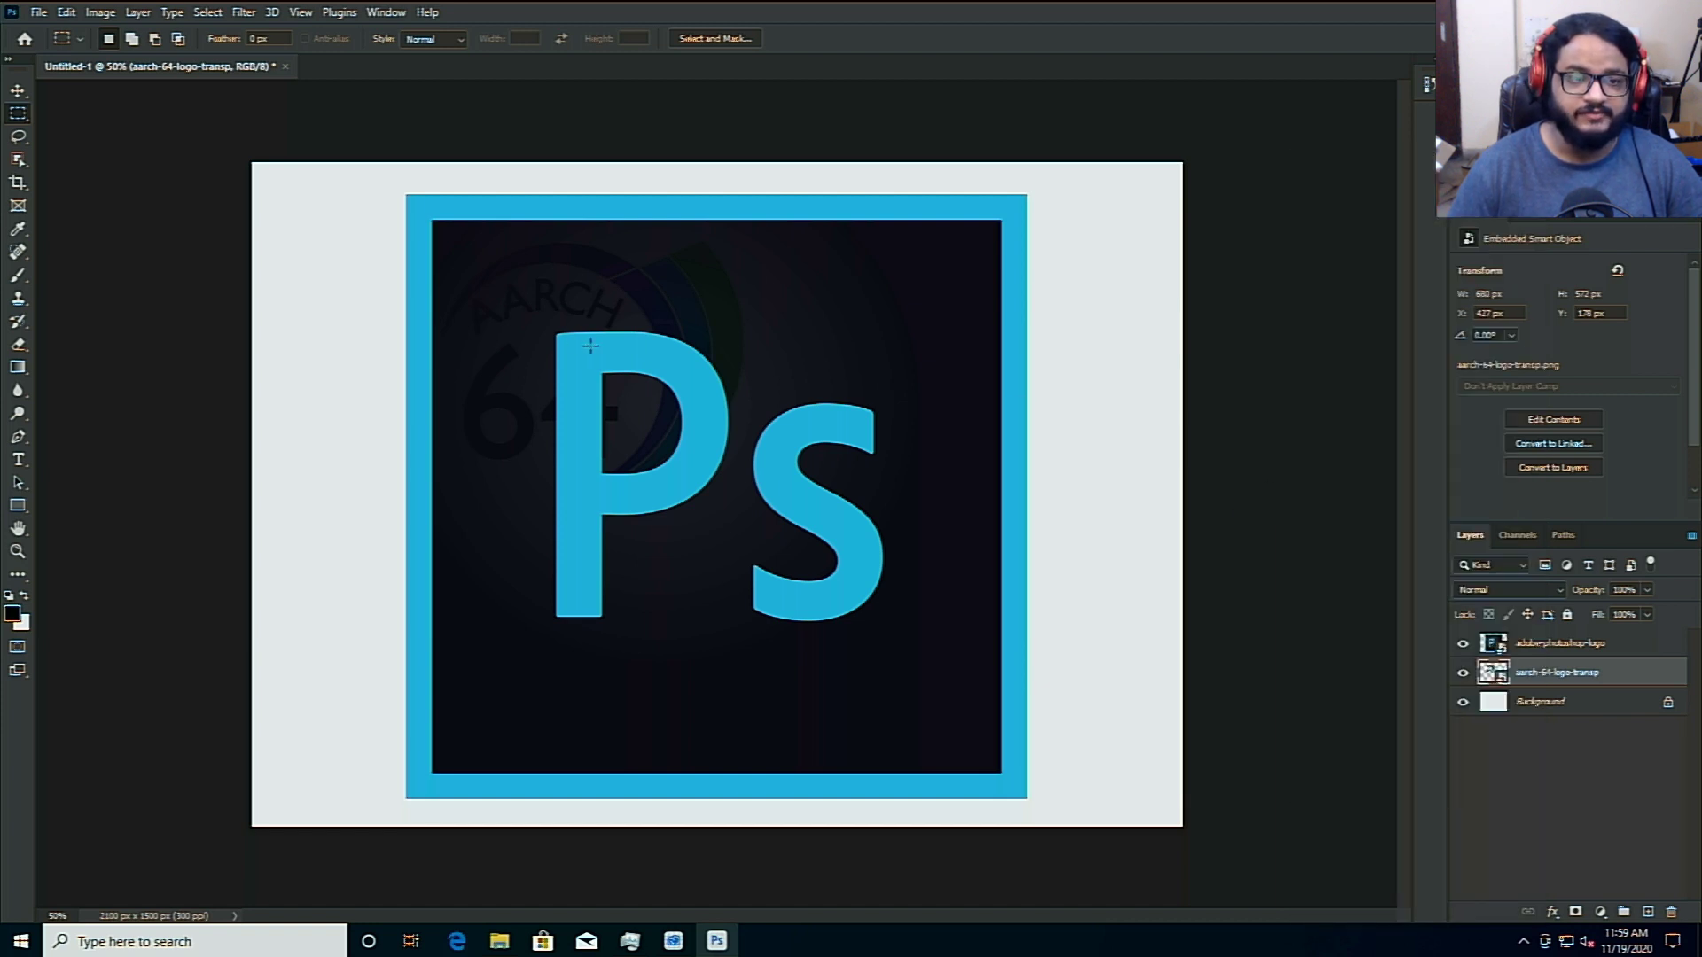
# With the Move tool's Auto-Select on, drag the Photoshop logo right to about X 348 px, Y 71 px
pyautogui.click(16, 213)
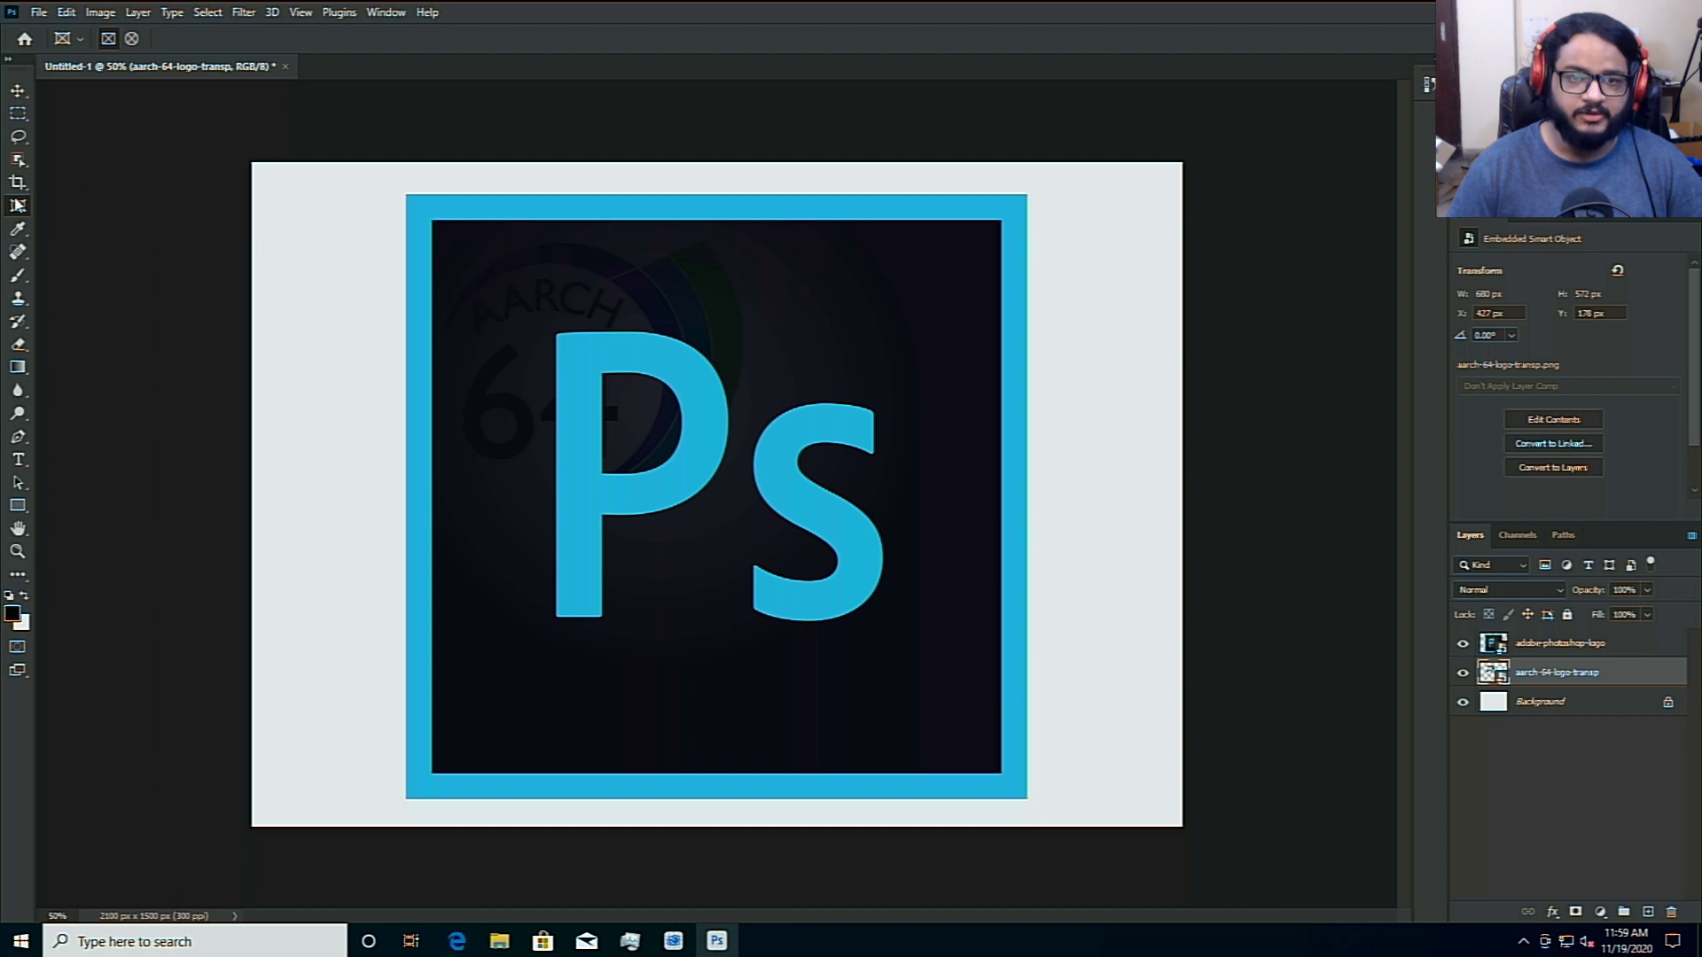
pyautogui.click(18, 92)
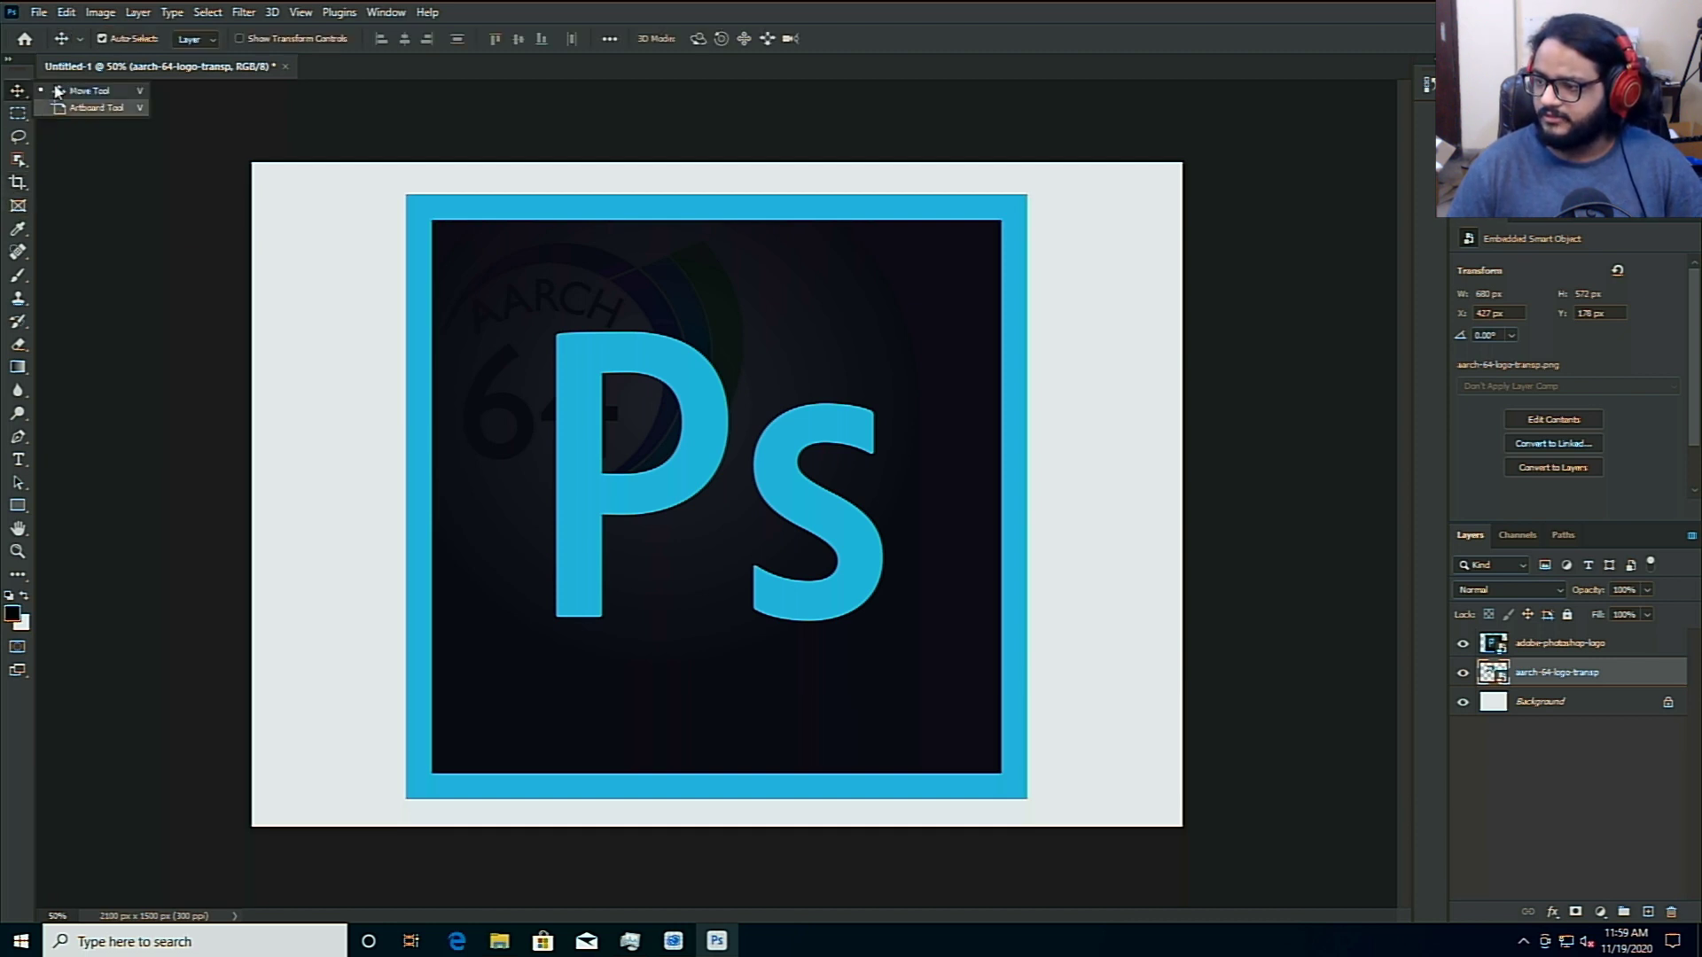
pyautogui.click(58, 89)
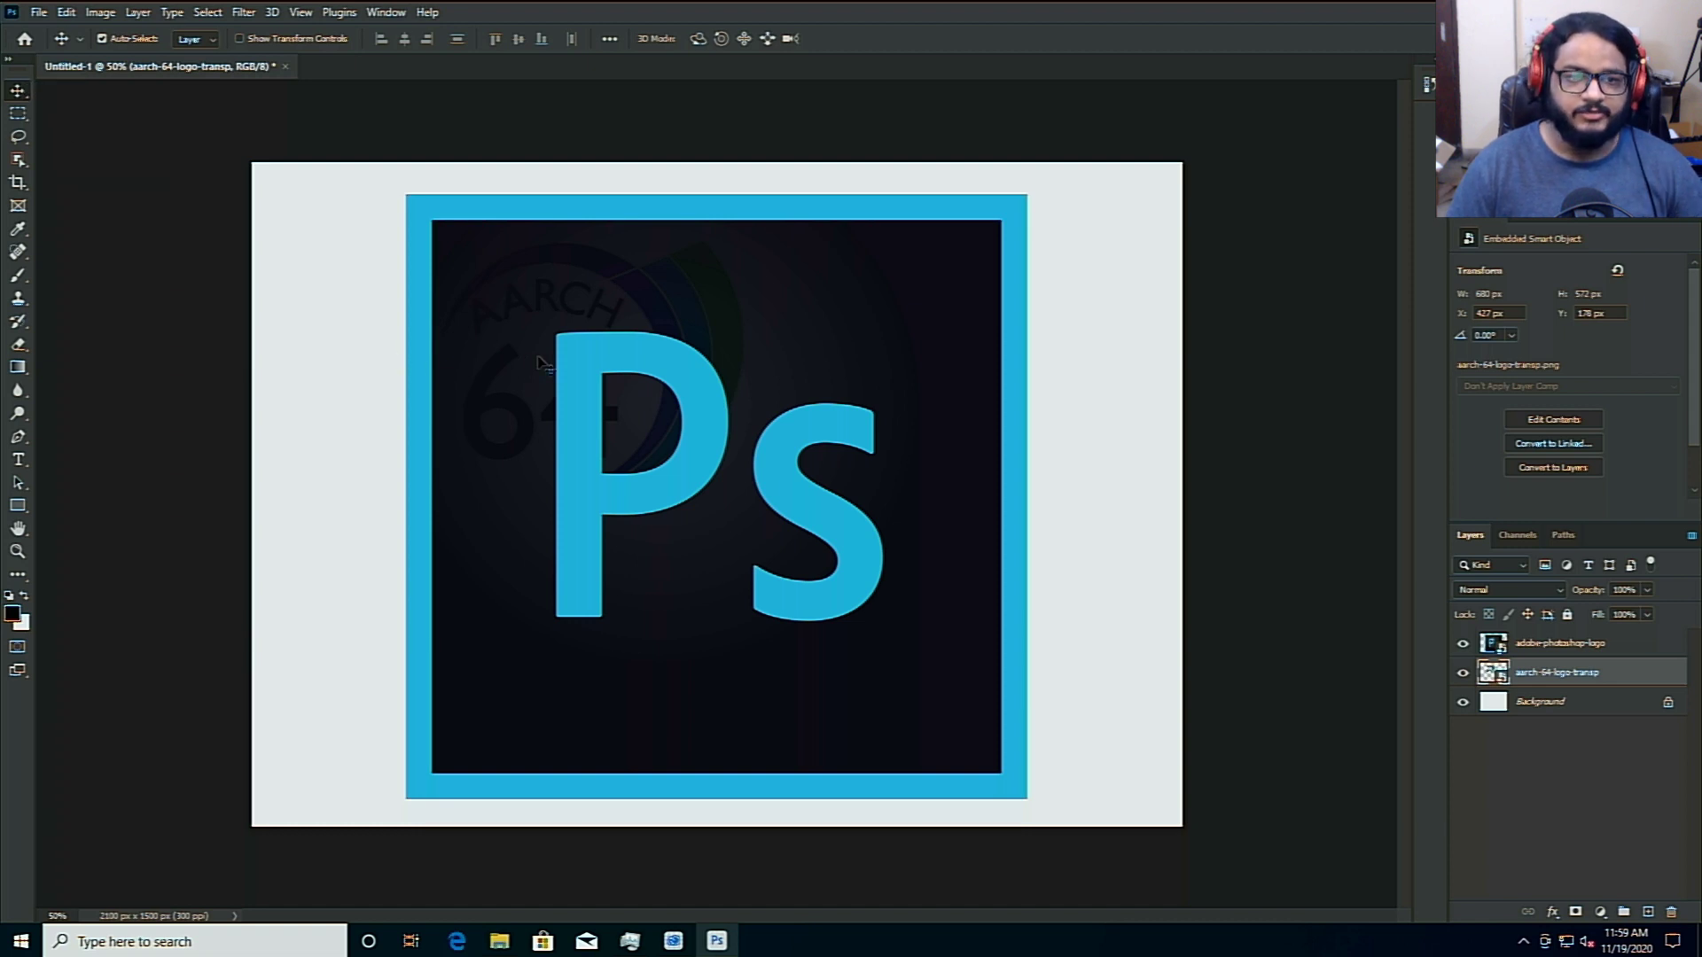
pyautogui.click(541, 363)
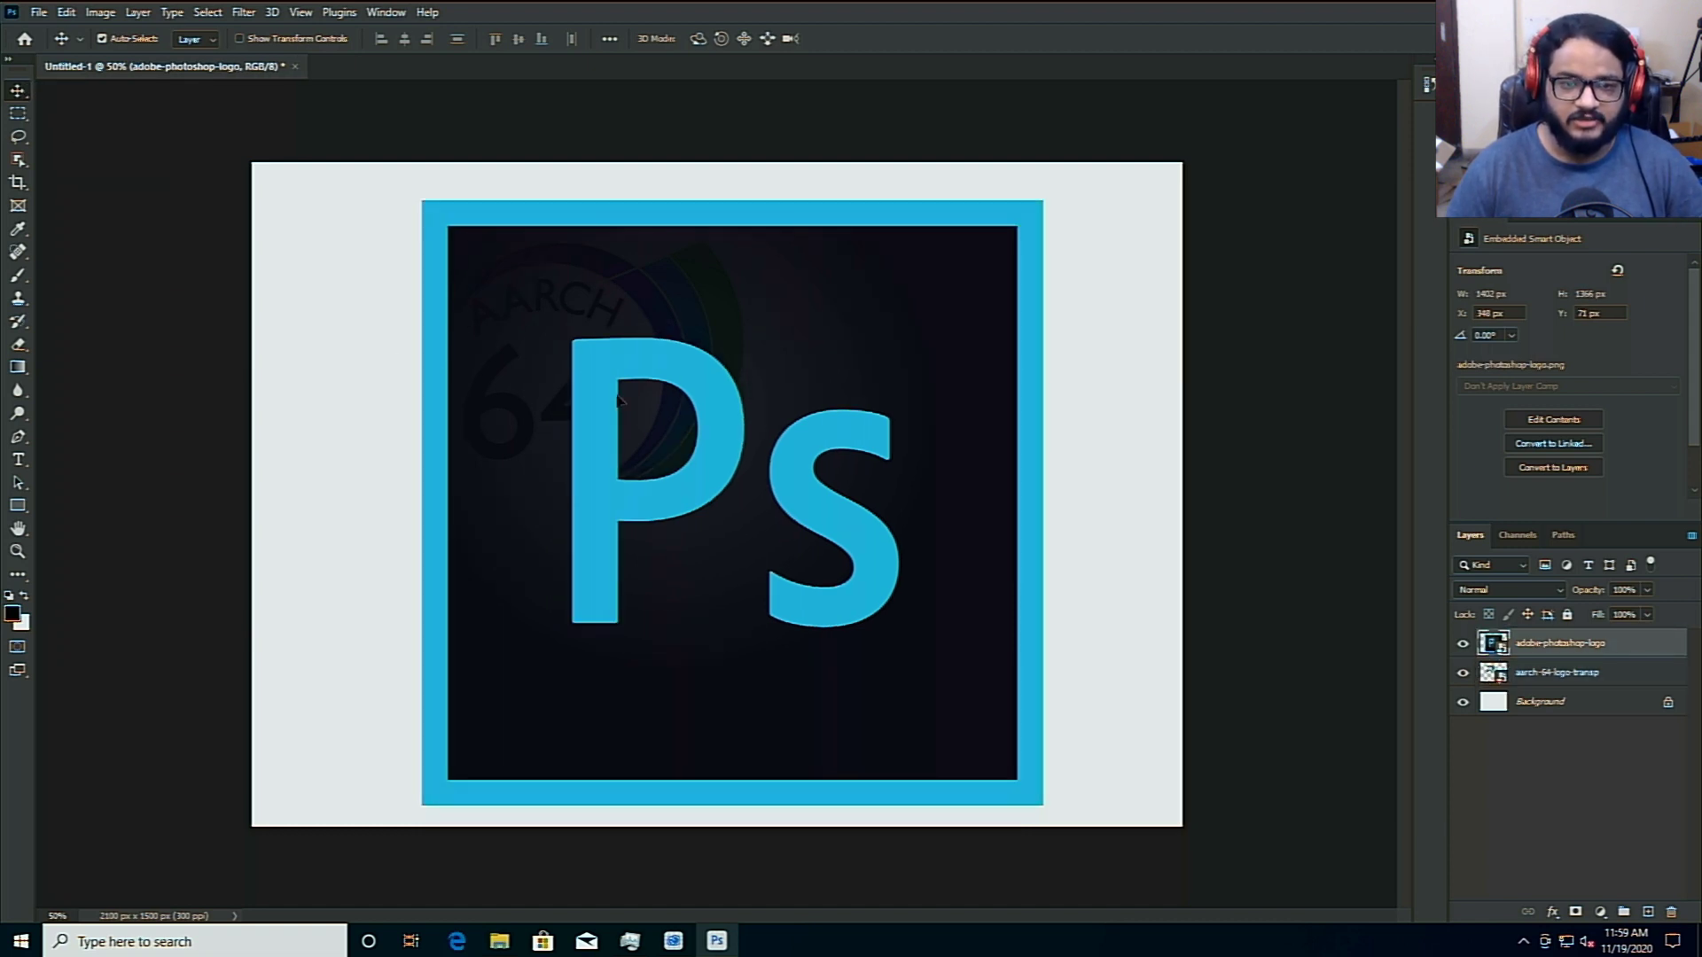